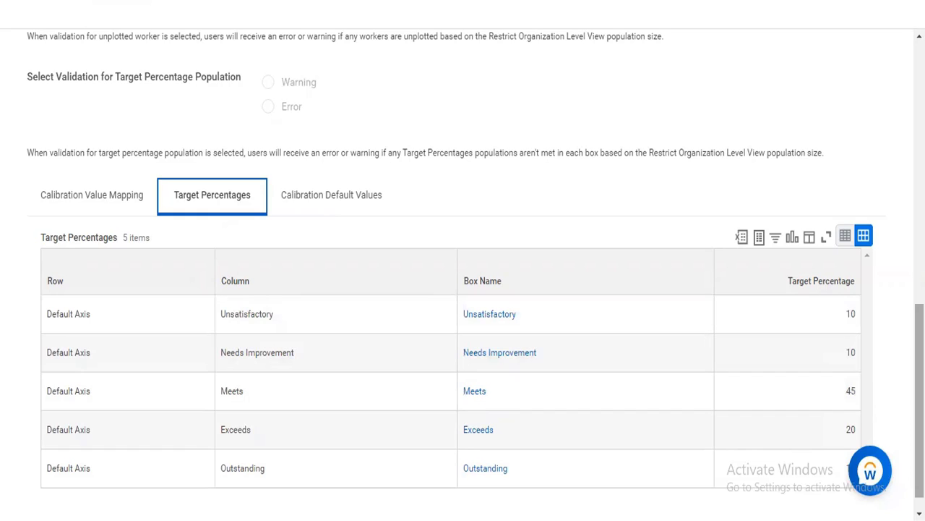
# - Review the Performance Review Calibration program's target percentages, calibration value mapping, calibration default values and general settings
pyautogui.scroll(-1, 548, 399)
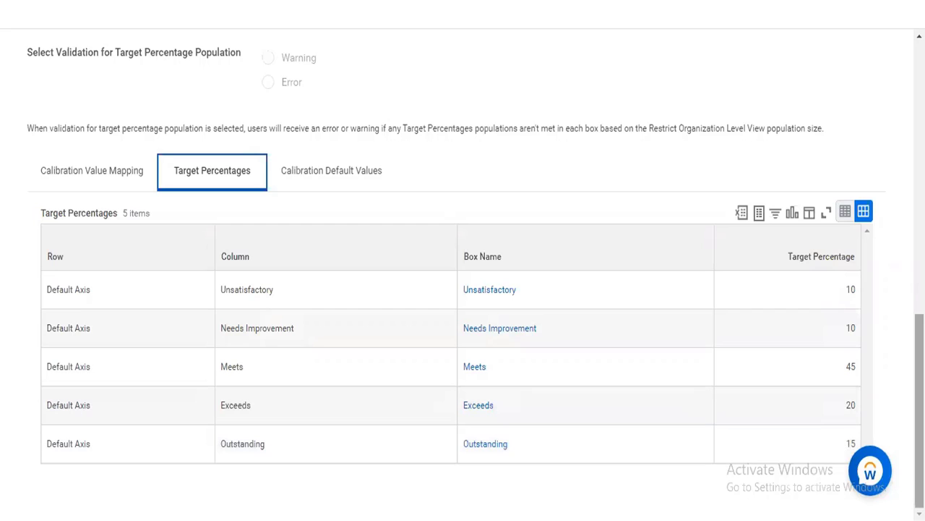
pyautogui.scroll(1, 345, 202)
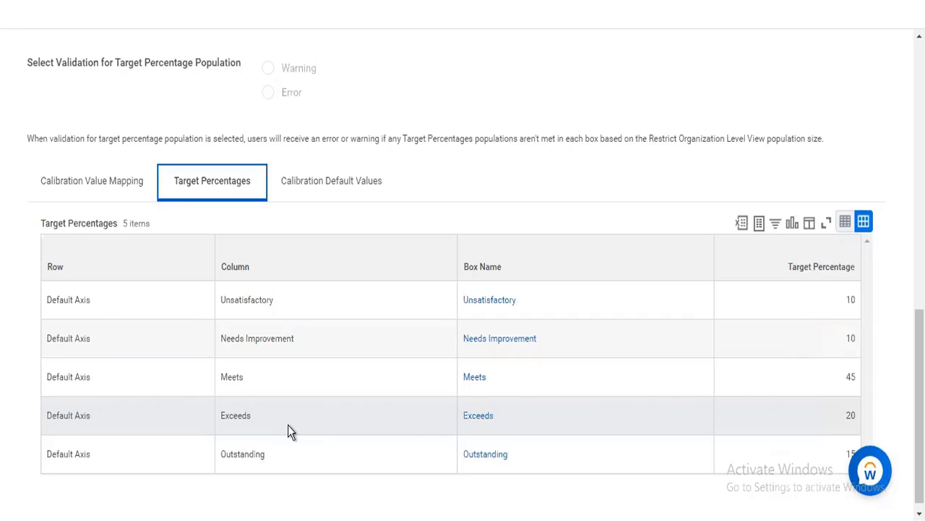
pyautogui.click(316, 180)
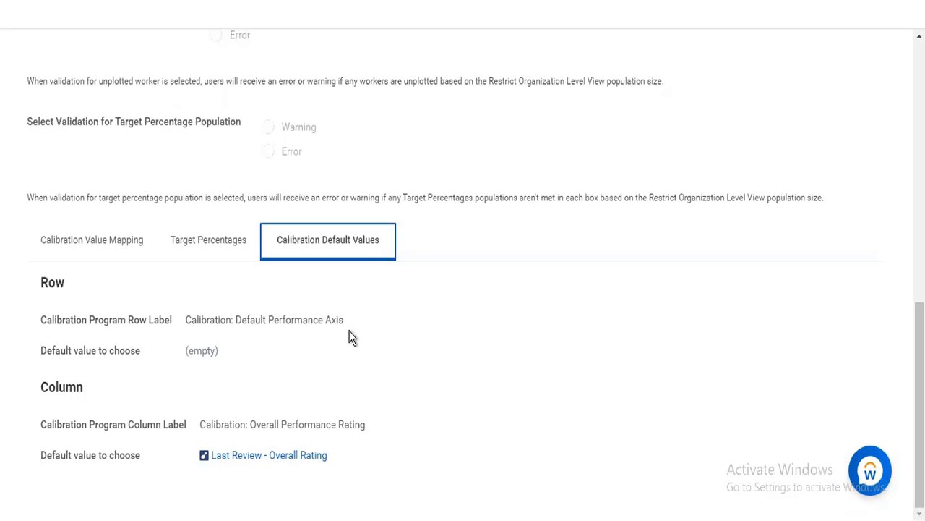
pyautogui.click(79, 239)
pyautogui.click(204, 248)
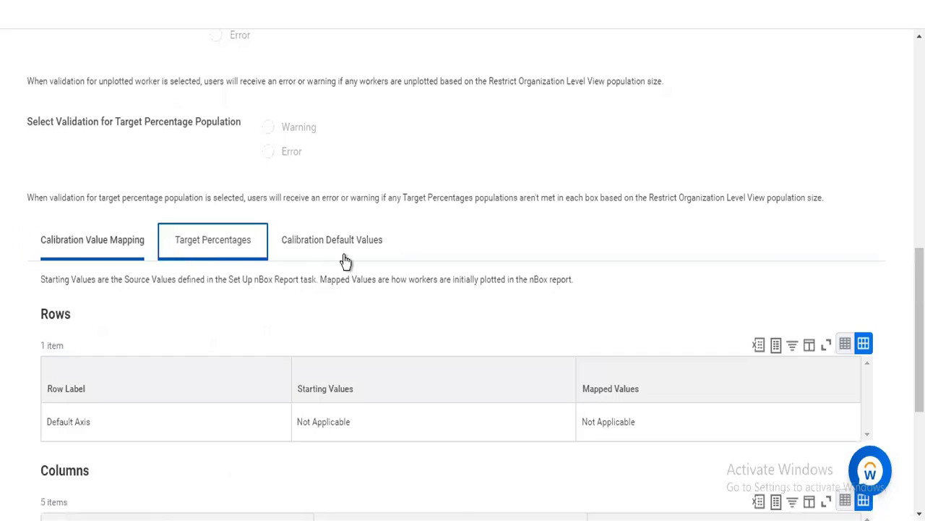
pyautogui.click(345, 259)
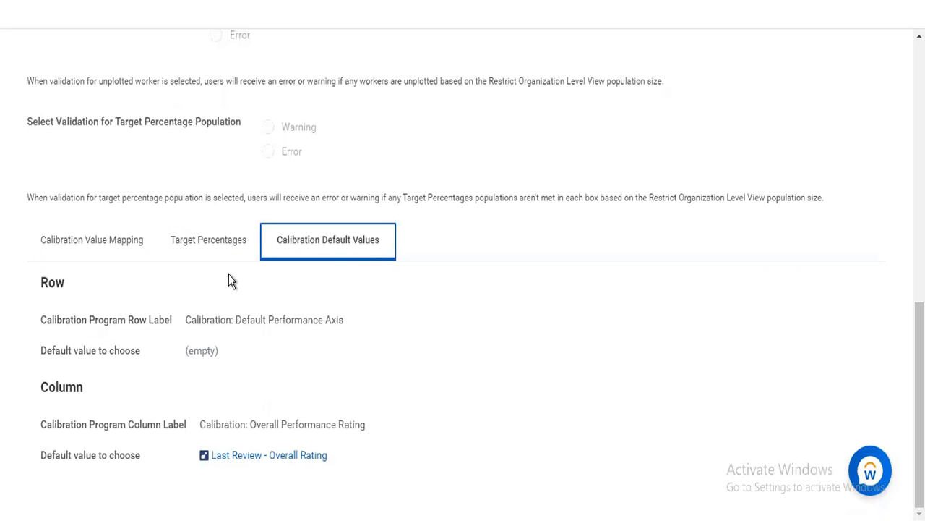
pyautogui.click(85, 246)
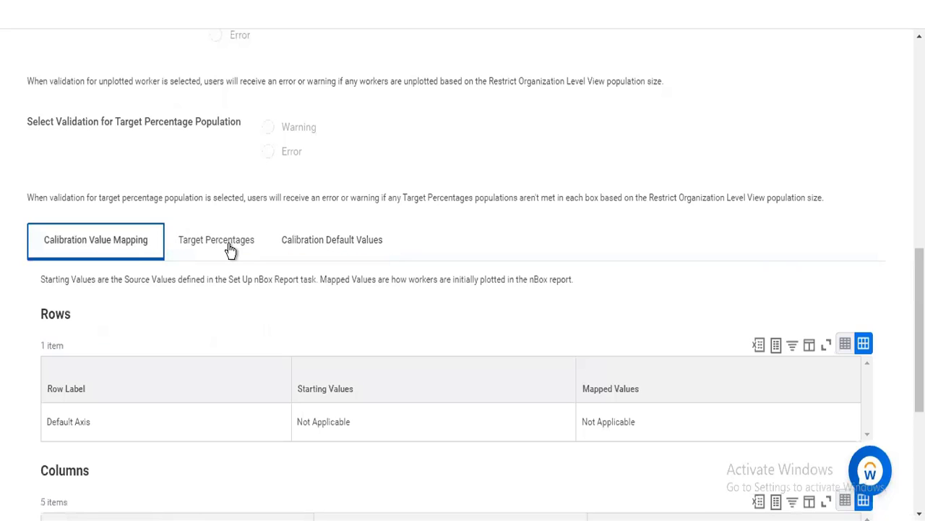
pyautogui.click(230, 249)
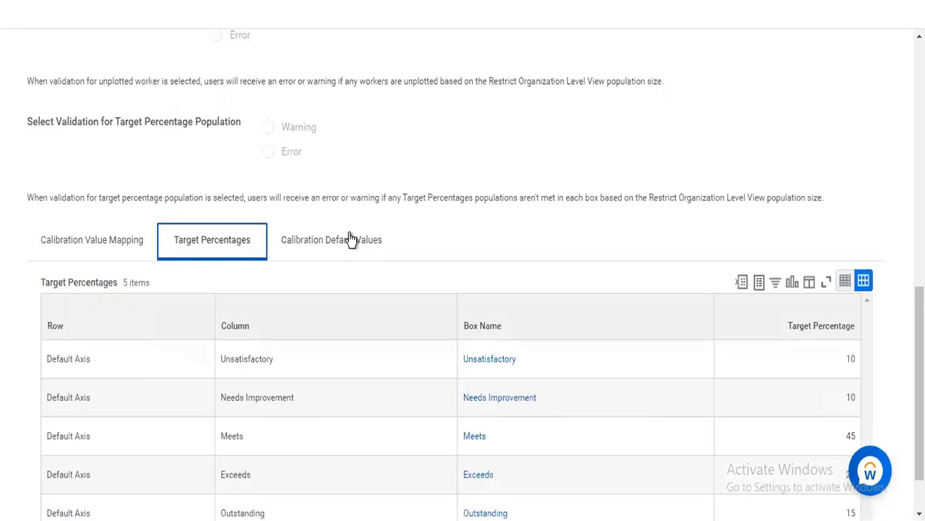
pyautogui.click(349, 239)
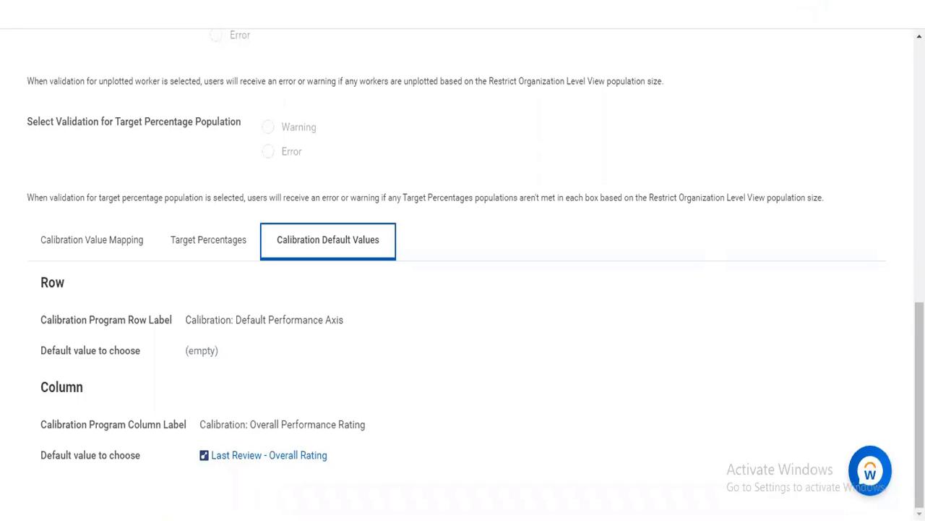
pyautogui.scroll(5, 463, 275)
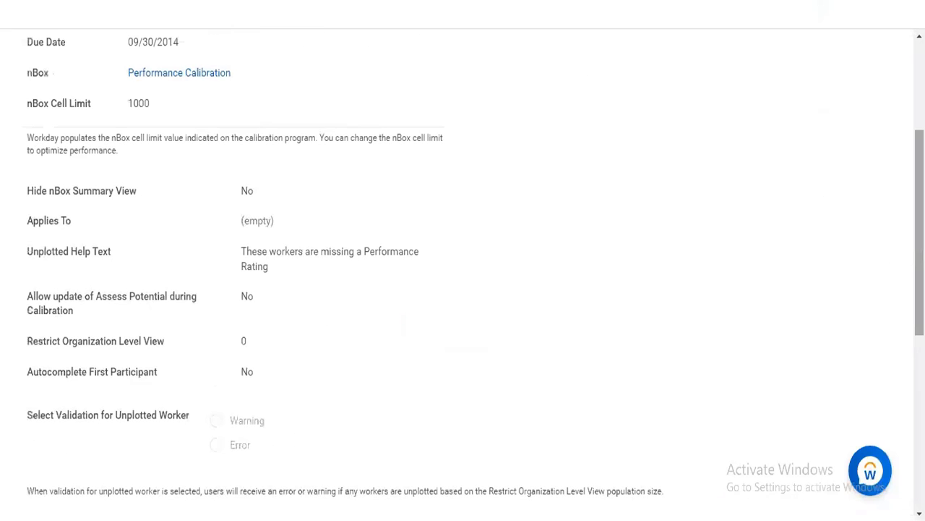
pyautogui.scroll(3, 463, 275)
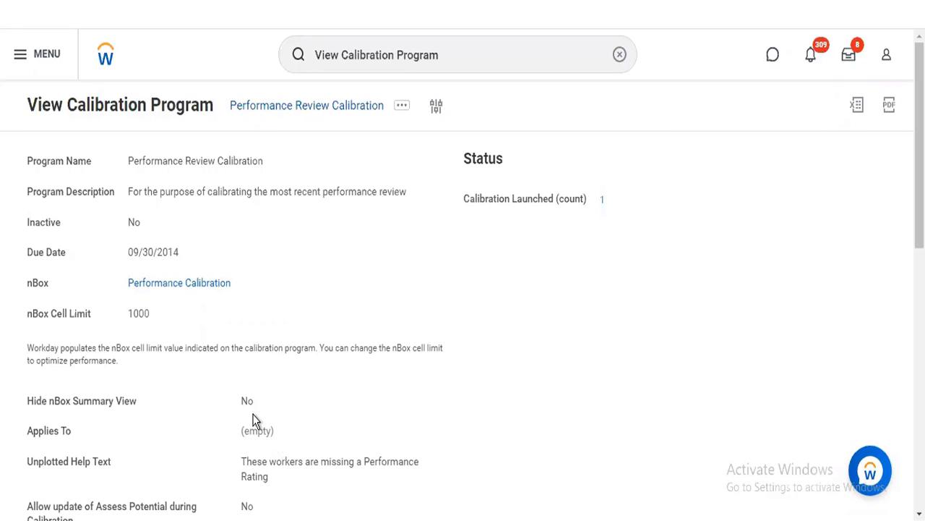
# - Search for "bp: launch calibration" and open the Launch Calibration (Default Definition) business process
pyautogui.click(618, 62)
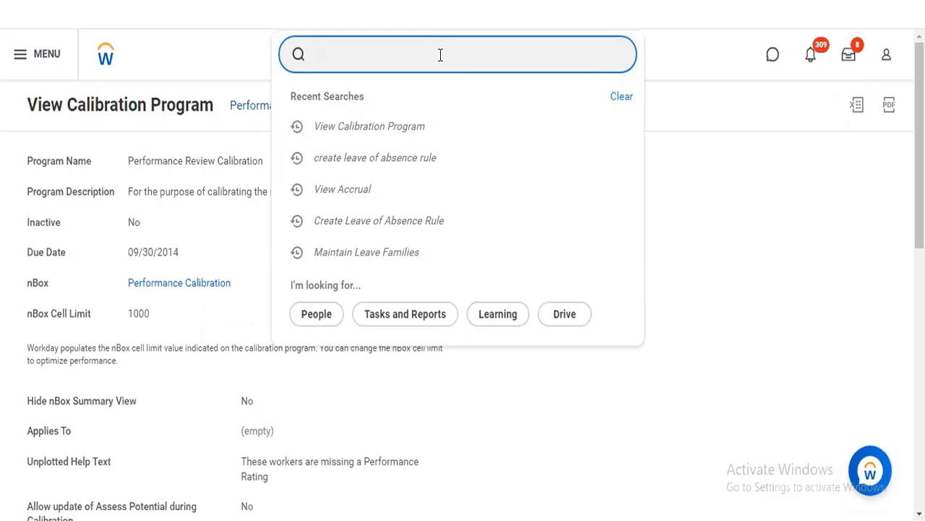
pyautogui.write('bp: launch cali')
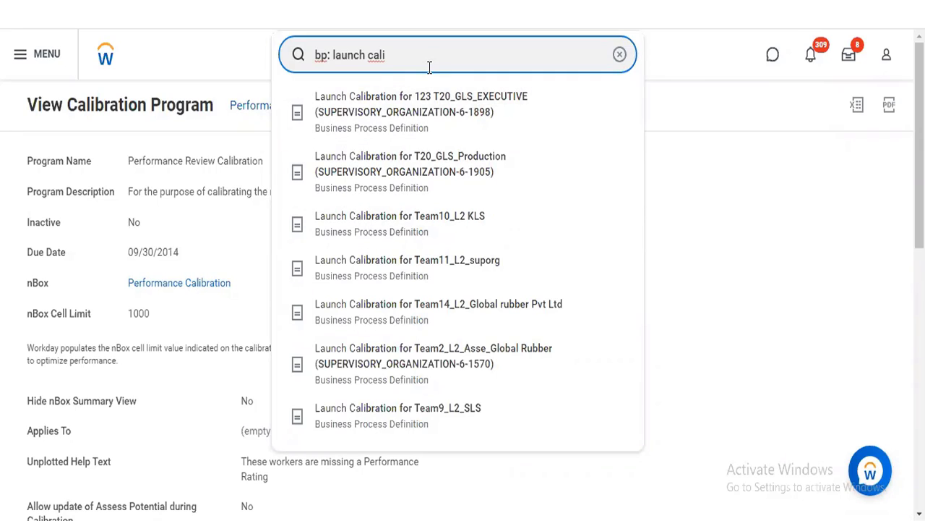
pyautogui.write('bratio')
pyautogui.write('n')
pyautogui.press('Return')
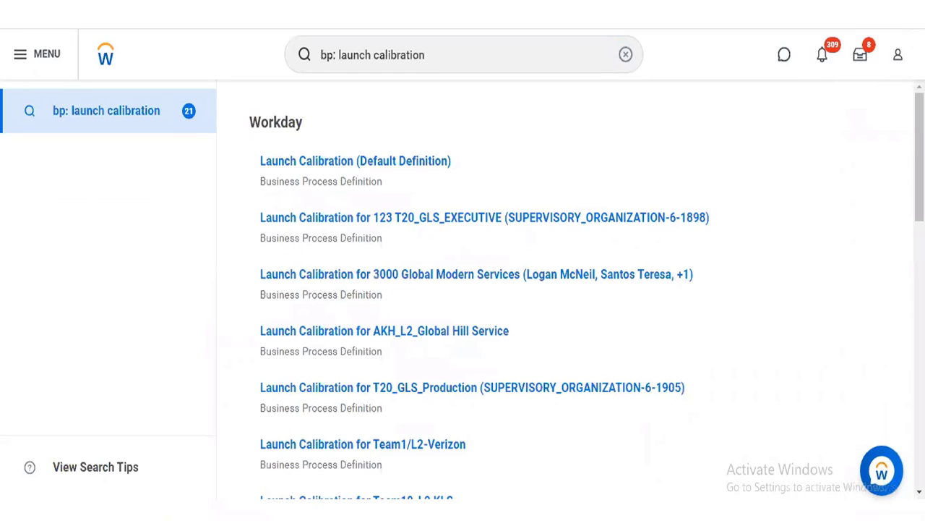
pyautogui.scroll(-1, 697, 155)
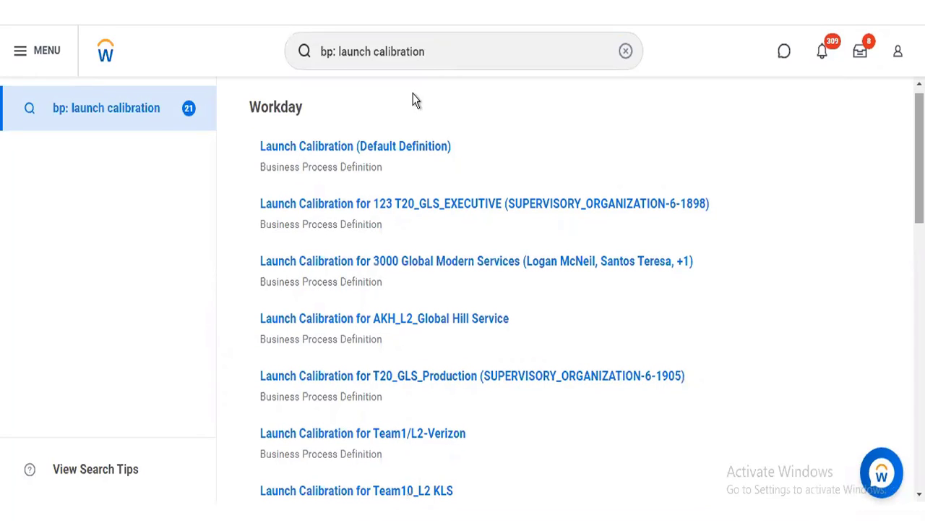
pyautogui.click(345, 147)
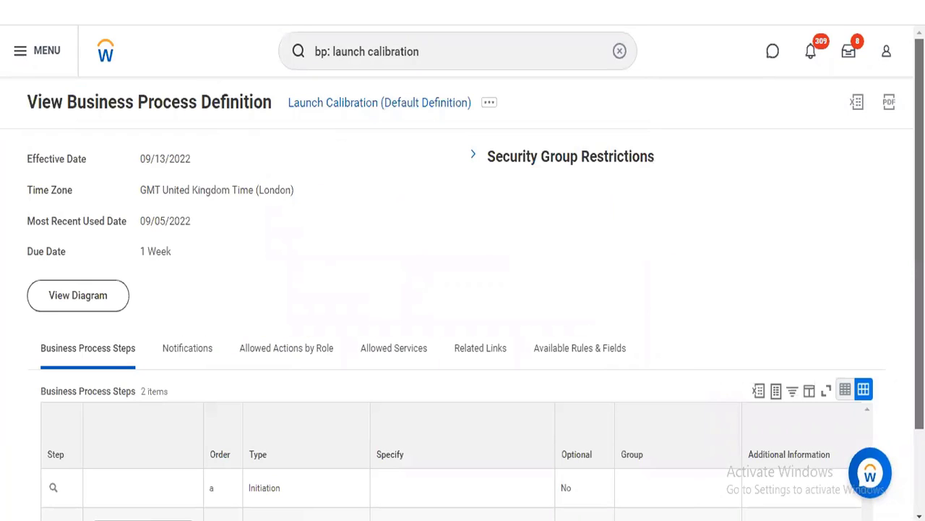
# - Examine the business process steps of the Launch Calibration default definition, including their types, groups and additional information
pyautogui.scroll(-2, 462, 289)
pyautogui.scroll(2, 799, 316)
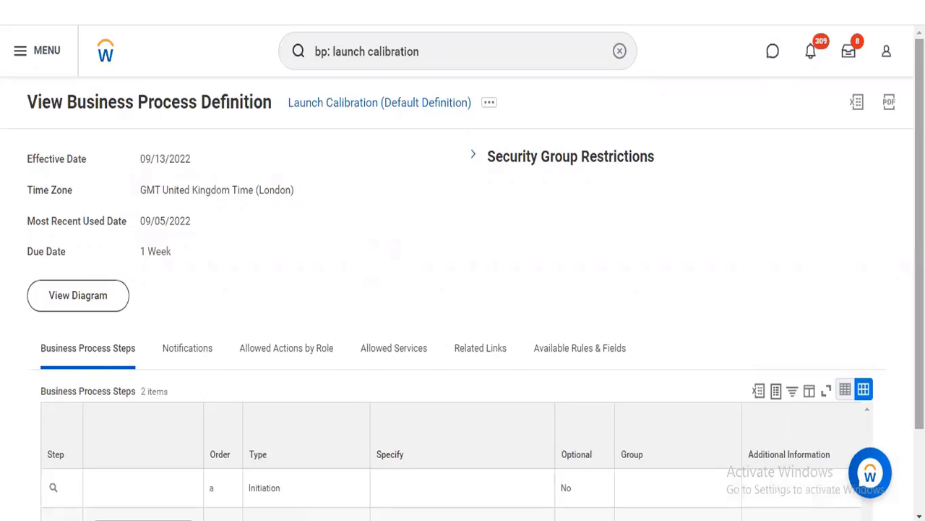
pyautogui.moveTo(920, 311); pyautogui.dragTo(920, 319)
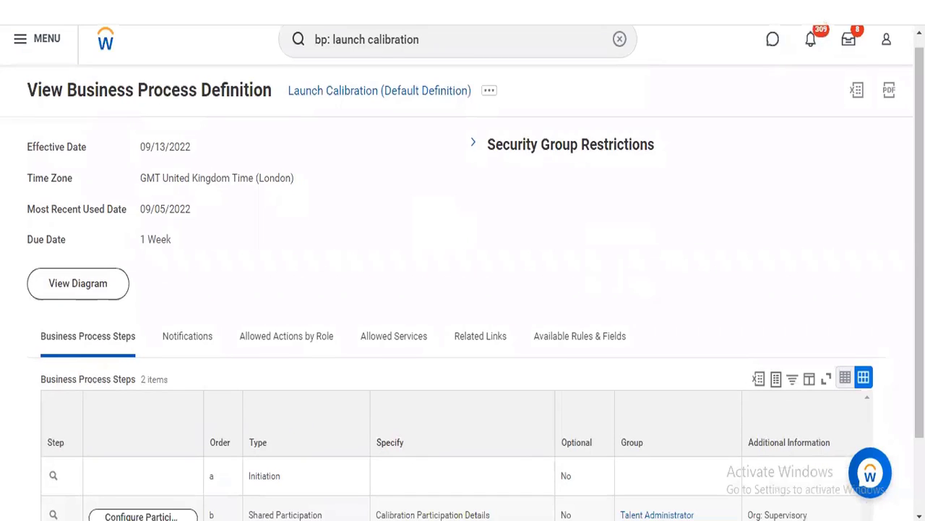
pyautogui.scroll(-2, 462, 275)
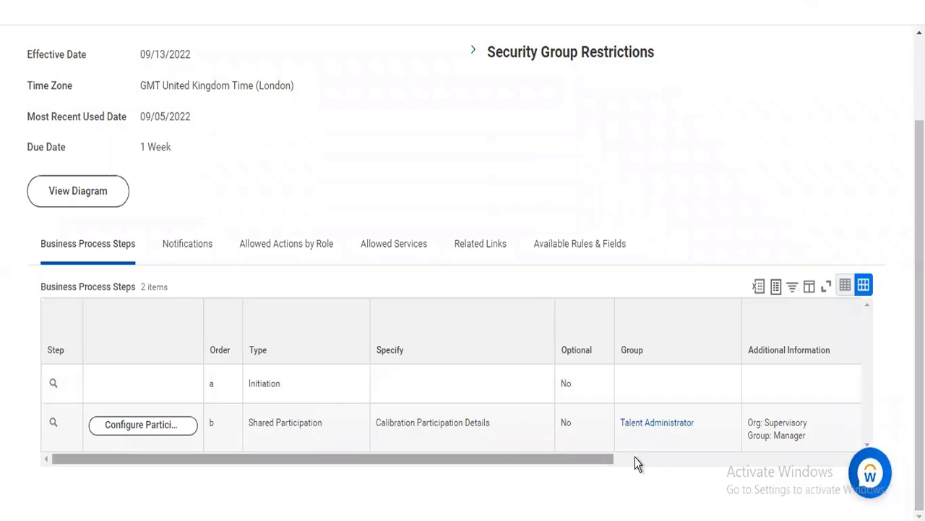
pyautogui.moveTo(712, 457); pyautogui.dragTo(463, 481)
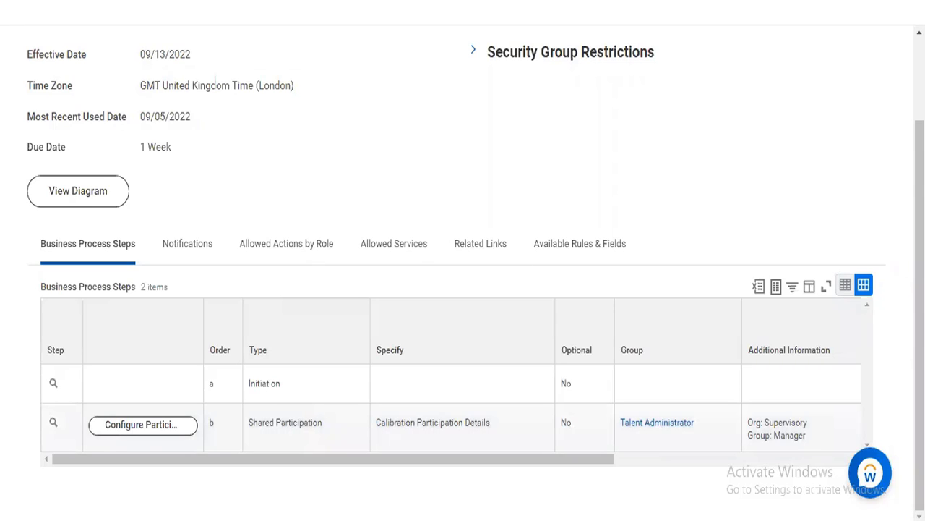
pyautogui.scroll(2, 580, 71)
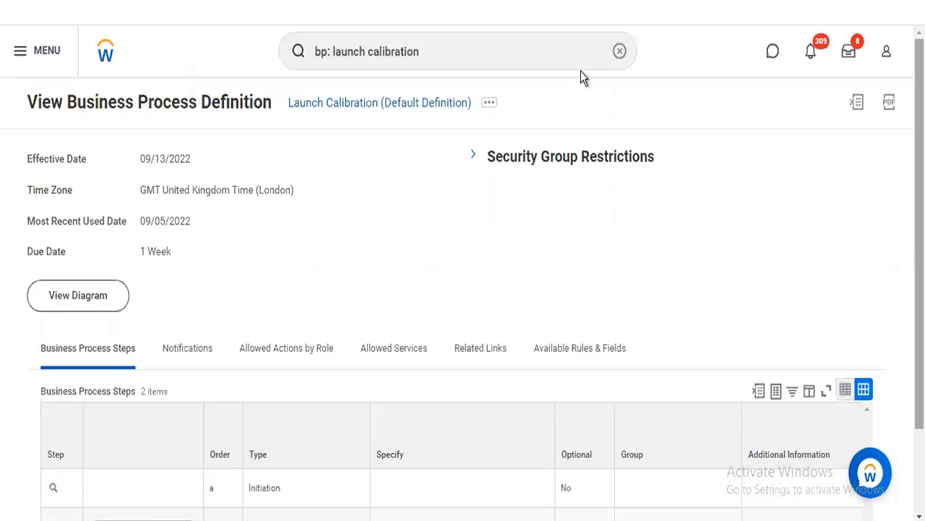
# - Return to the home page and search for "bp: performance"
pyautogui.click(107, 49)
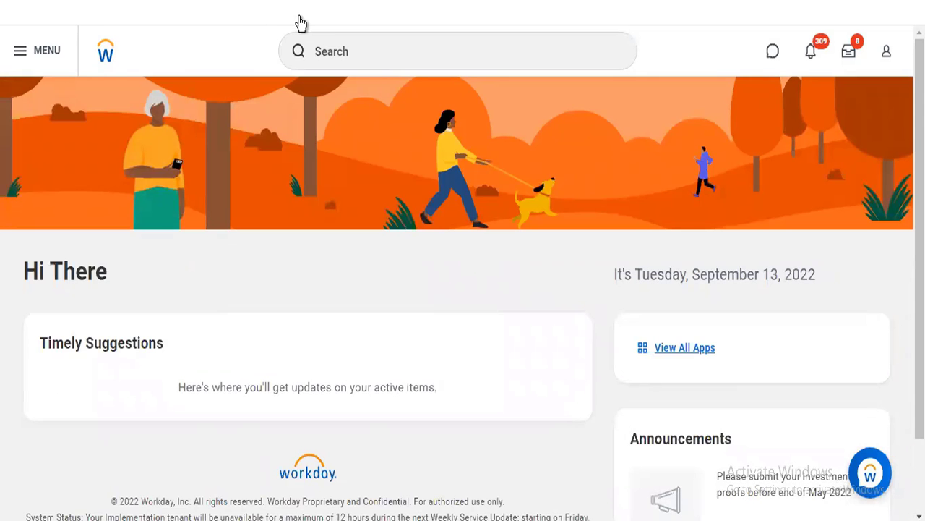
pyautogui.click(395, 58)
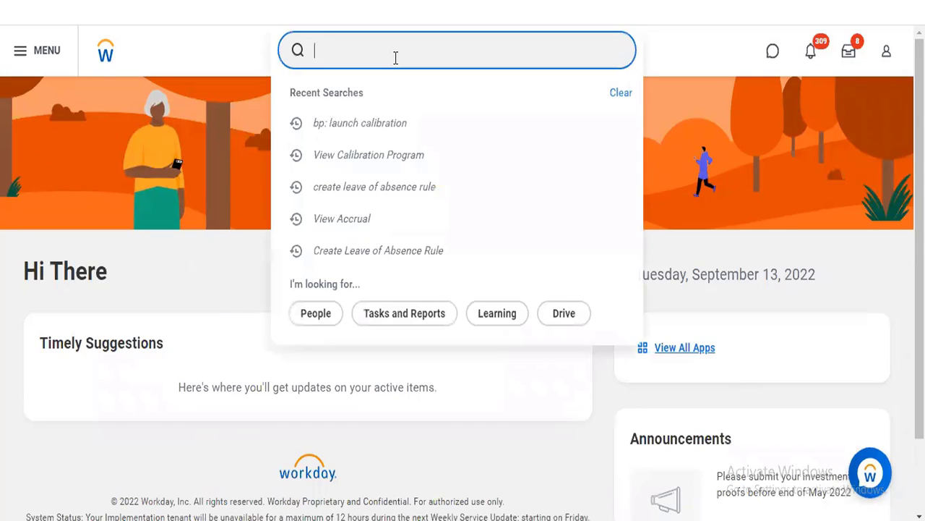
pyautogui.write('bp: performance')
pyautogui.press('Return')
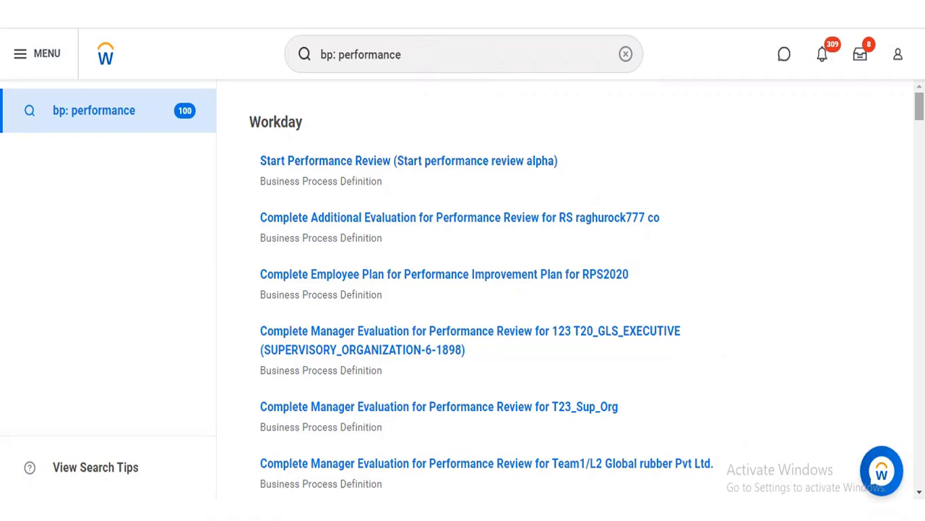
# - Look through the performance-related business process definitions in the search results
pyautogui.scroll(-2, 593, 284)
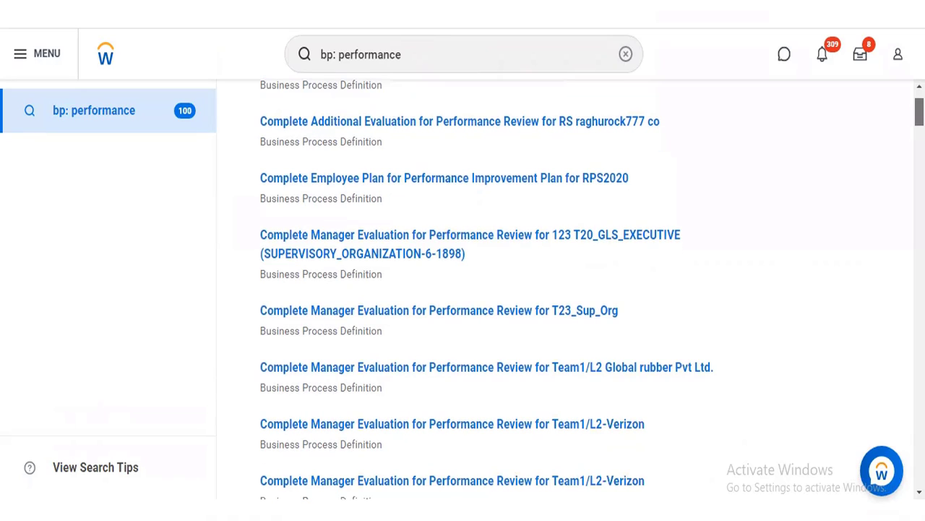
pyautogui.scroll(-1, 571, 289)
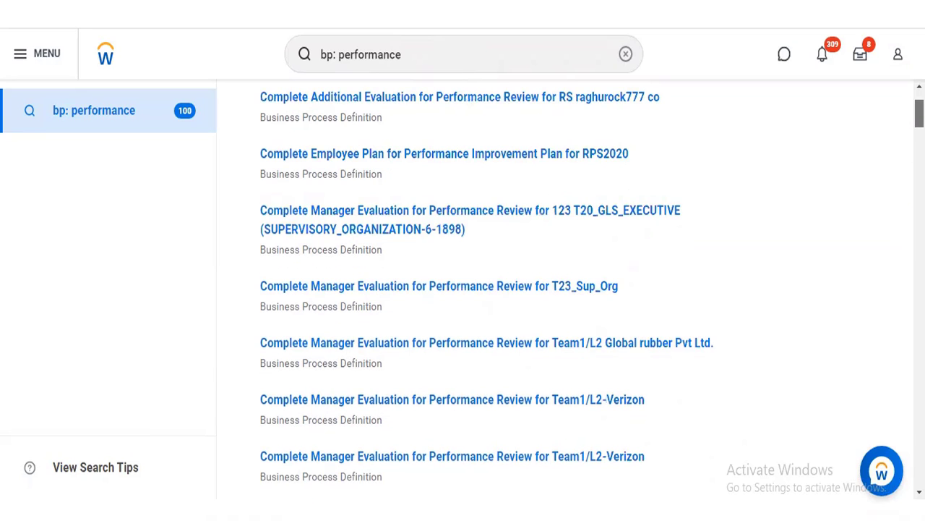
pyautogui.scroll(-4, 592, 288)
pyautogui.scroll(-3, 592, 290)
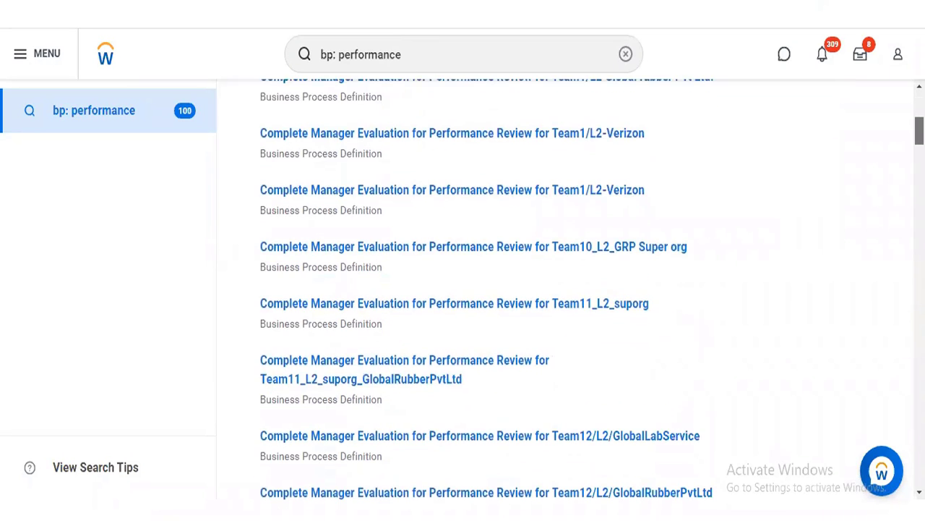
pyautogui.scroll(-2, 571, 289)
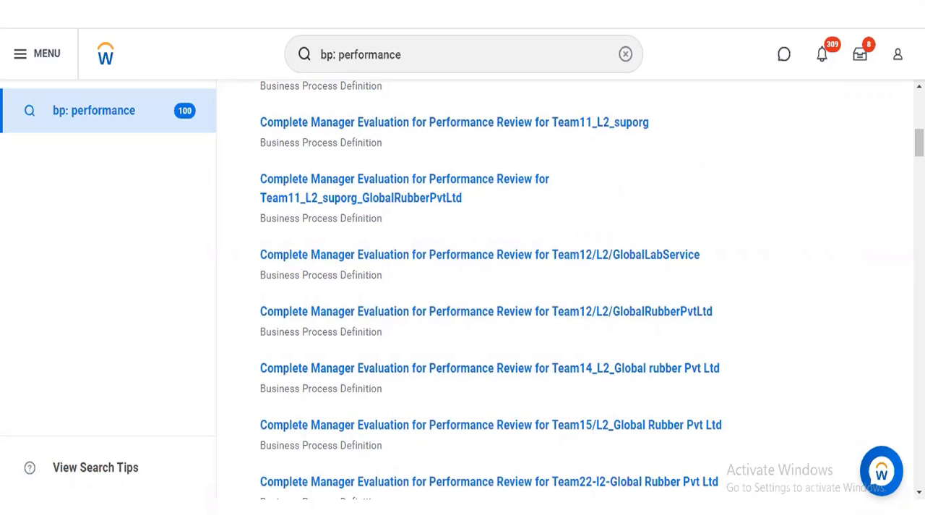
pyautogui.scroll(-5, 585, 289)
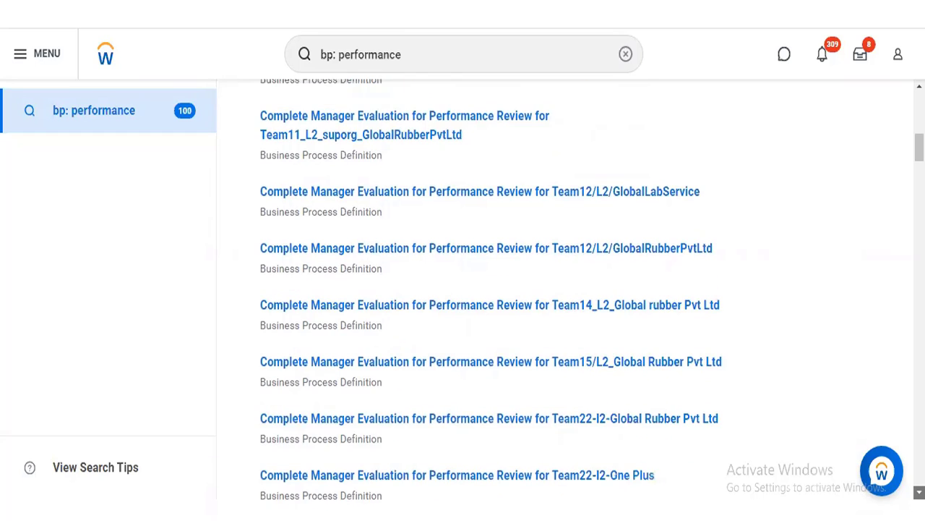
pyautogui.scroll(-2, 586, 290)
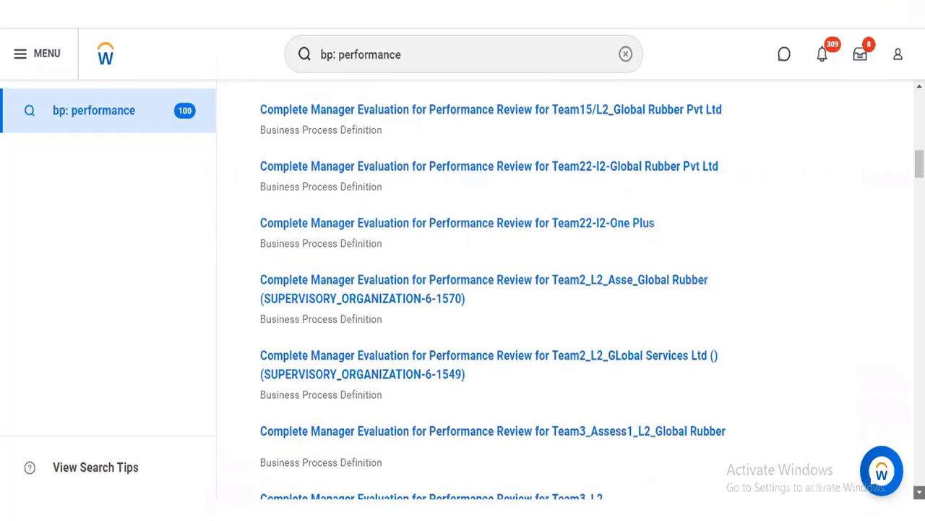
pyautogui.scroll(-1, 586, 290)
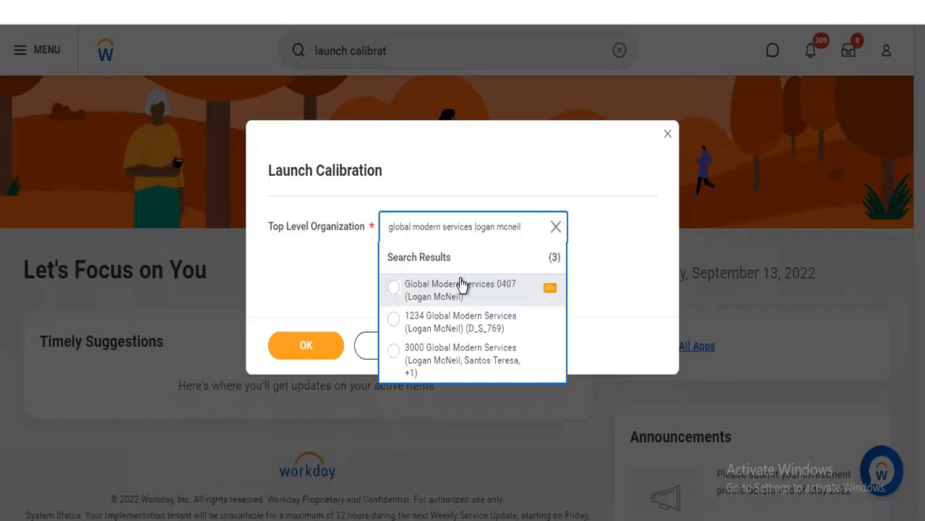
# - Choose 3000 Global Modern Services as the top level organization for Launch Calibration and proceed to the launch details
pyautogui.click(463, 286)
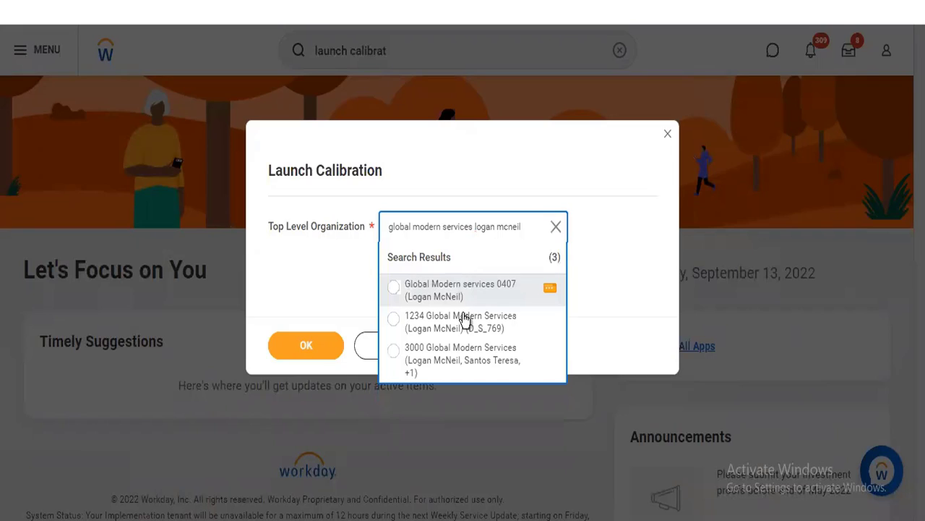
pyautogui.click(463, 354)
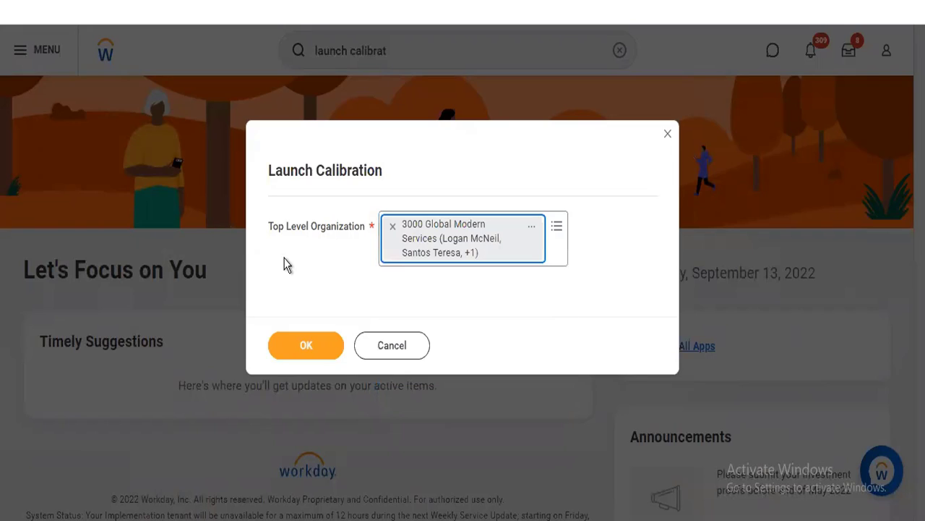
pyautogui.click(302, 345)
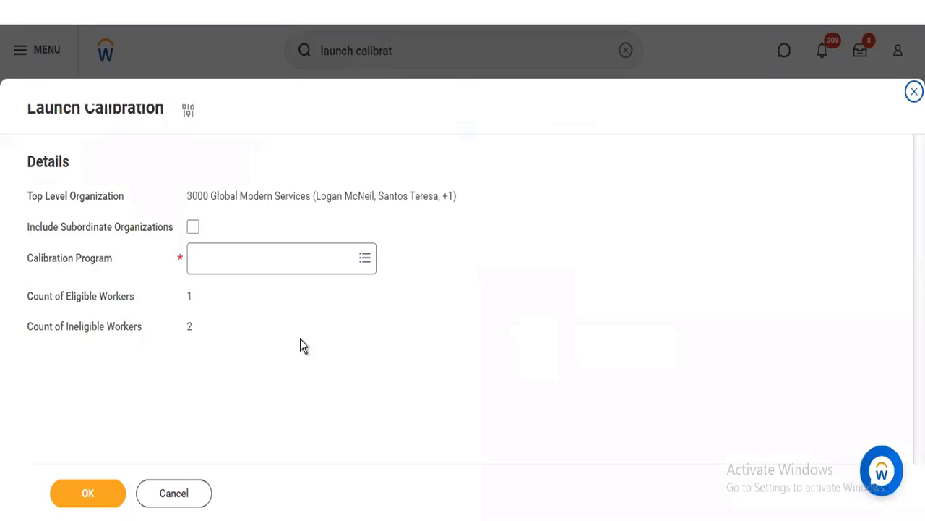
# - Launch the calibration with the Performance Review Calibration program and refresh its process status
pyautogui.click(268, 257)
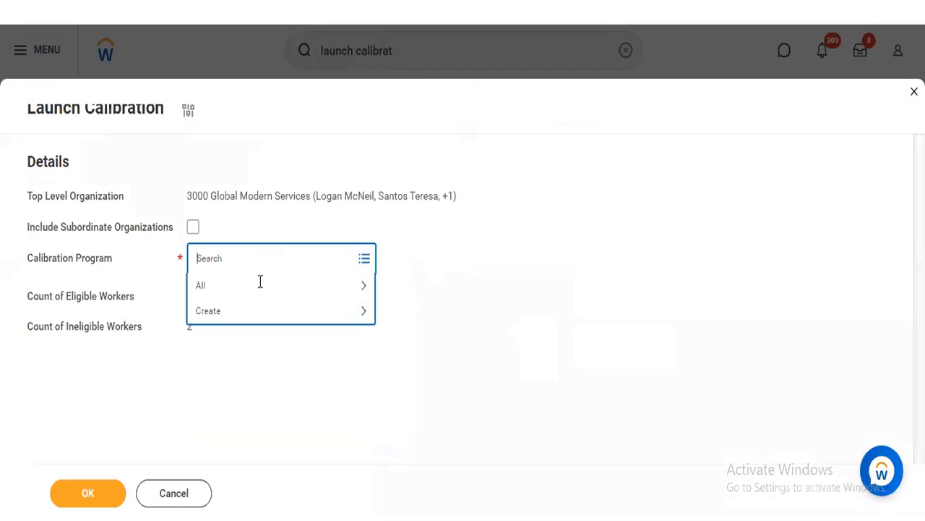
pyautogui.click(260, 287)
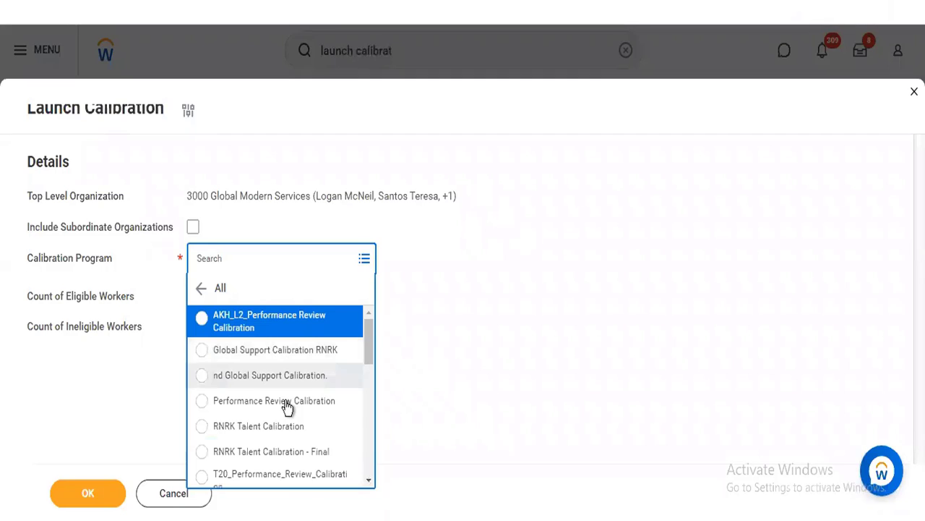
pyautogui.click(288, 404)
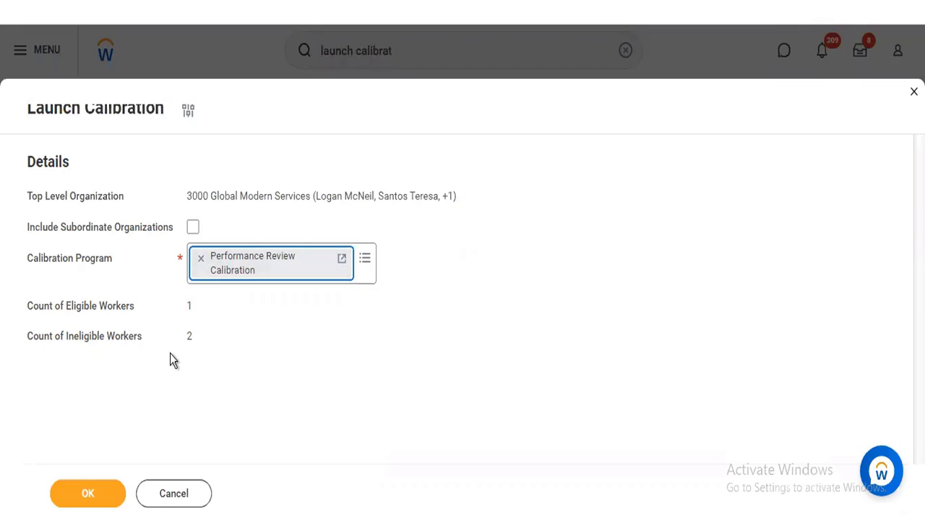
pyautogui.click(103, 505)
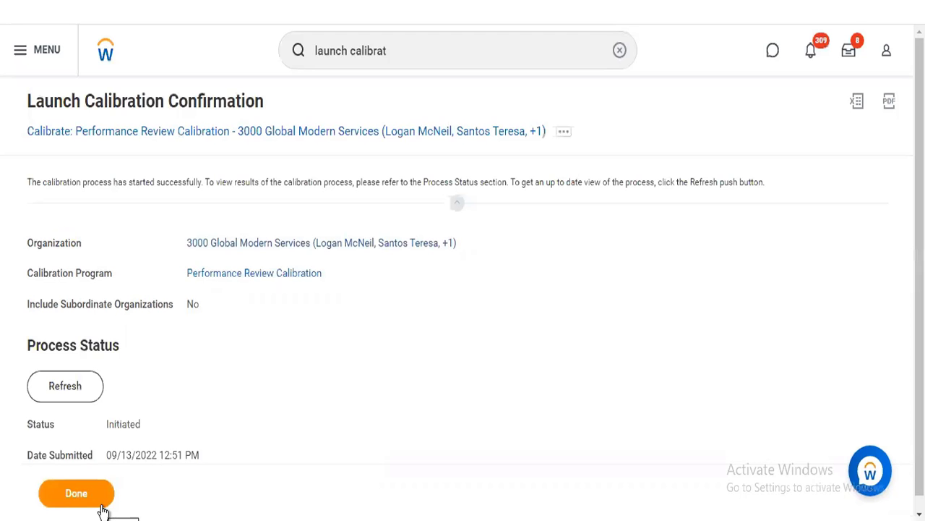
pyautogui.click(45, 394)
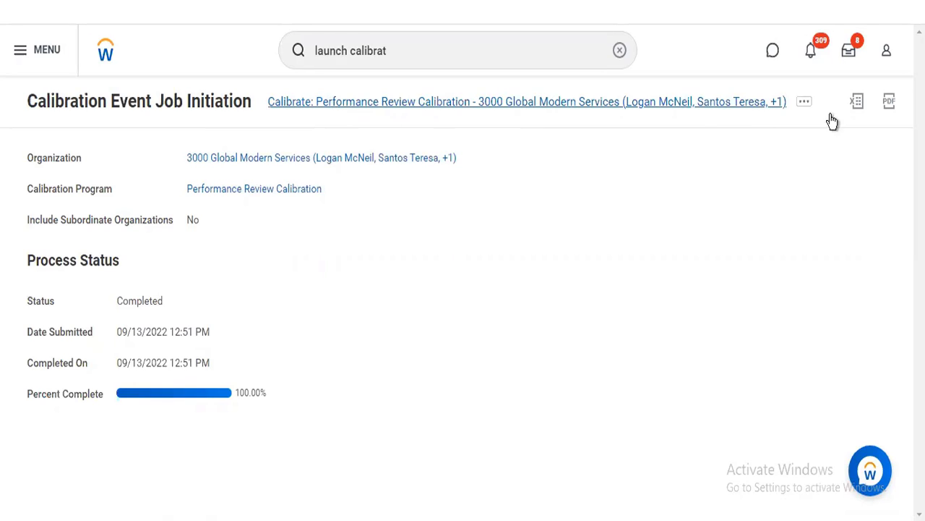
# - Open the full process record of the launched calibration event and review its process history
pyautogui.moveTo(279, 190)
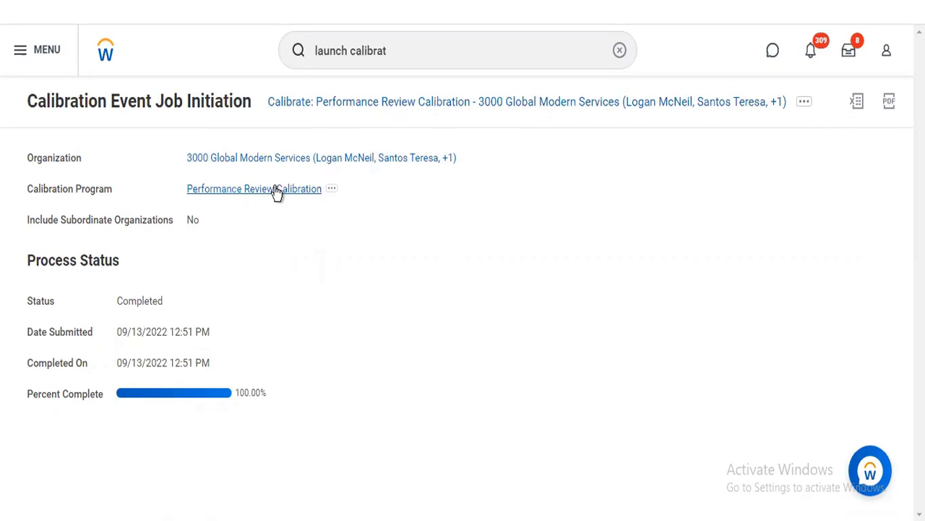
pyautogui.click(332, 191)
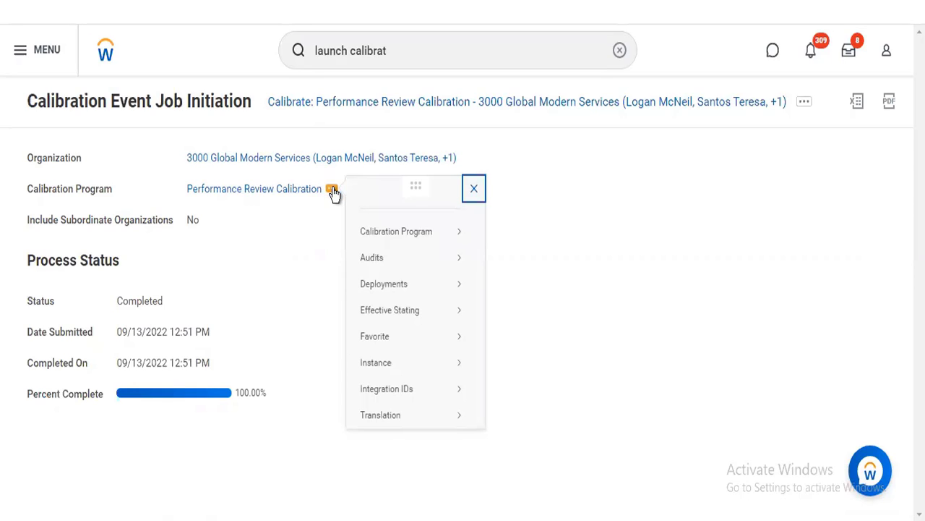
pyautogui.moveTo(407, 232)
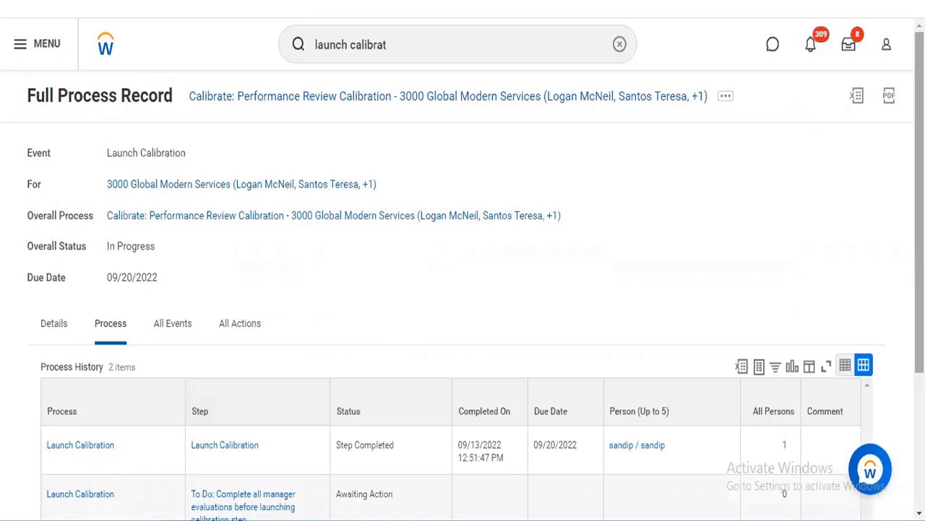
pyautogui.scroll(-2, 861, 340)
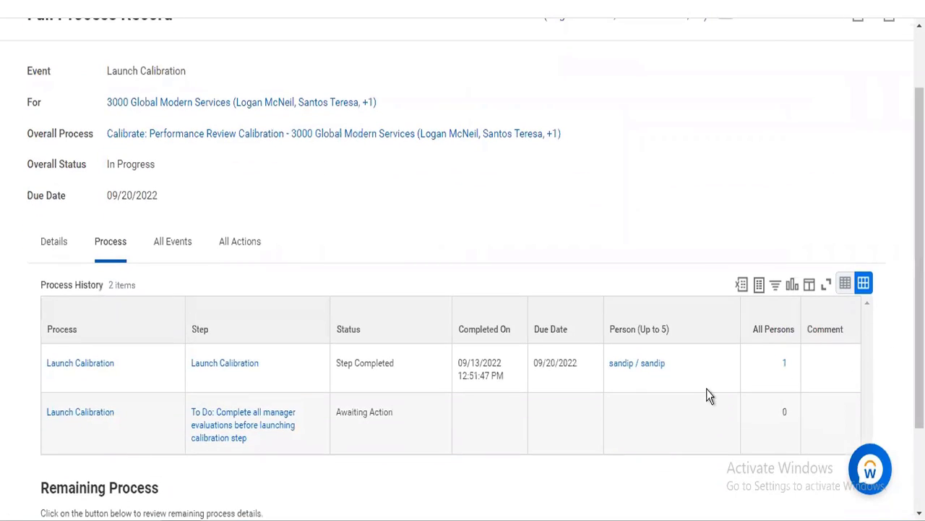
pyautogui.moveTo(265, 428)
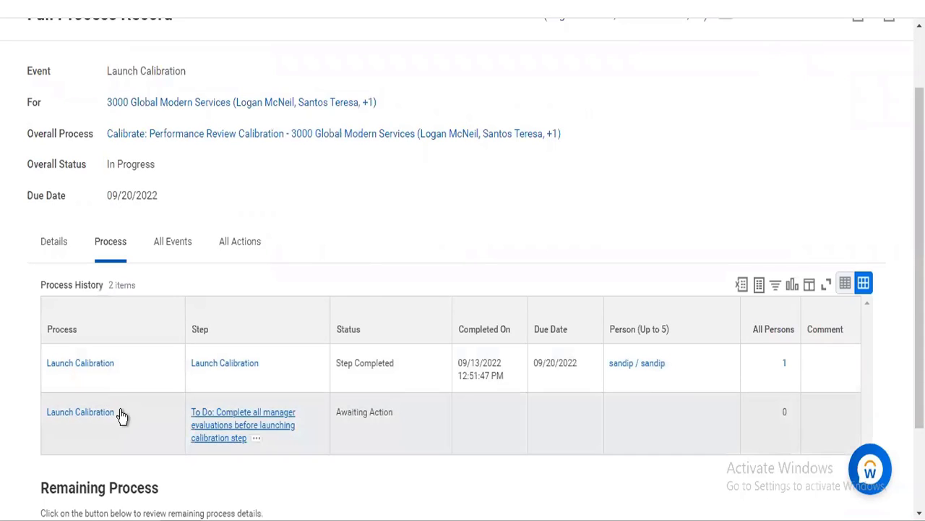
# - Open the business process definition of the Launch Calibration step awaiting action in a new tab and review its business process steps
pyautogui.moveTo(124, 418)
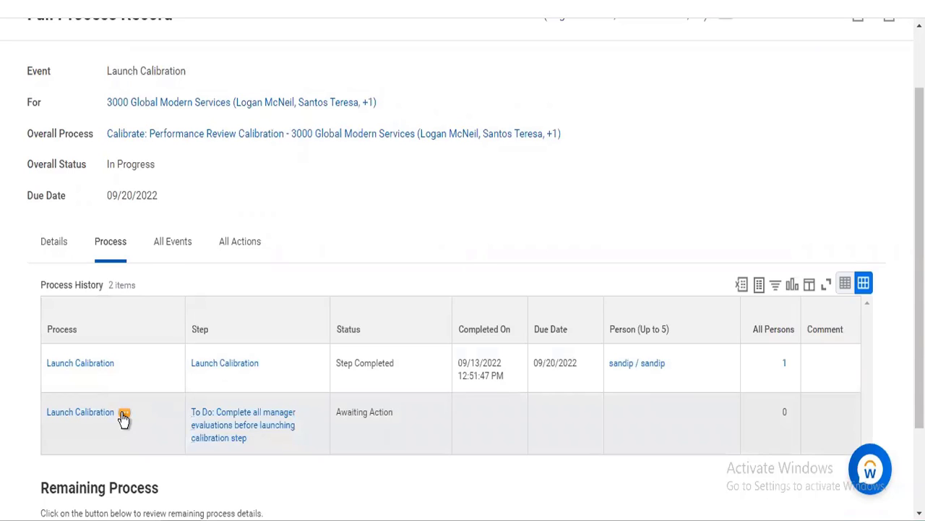
pyautogui.click(123, 414)
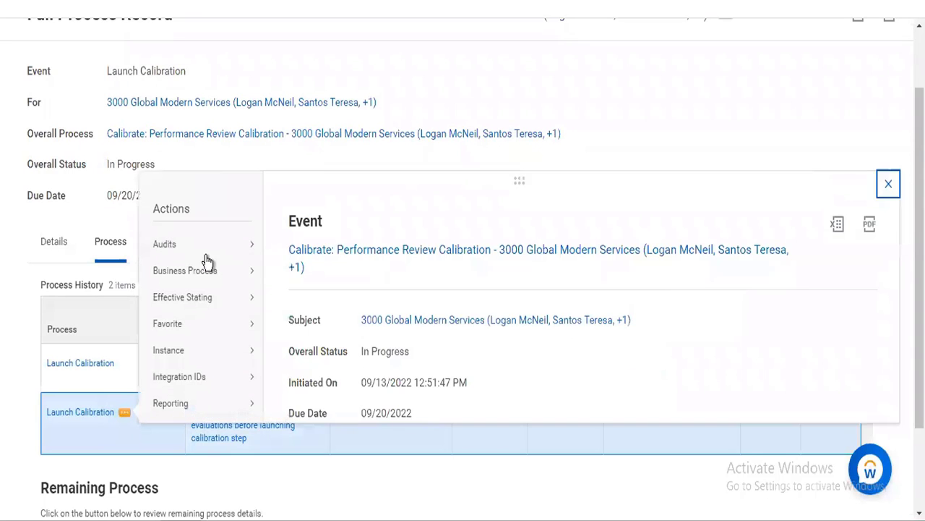
pyautogui.moveTo(241, 291)
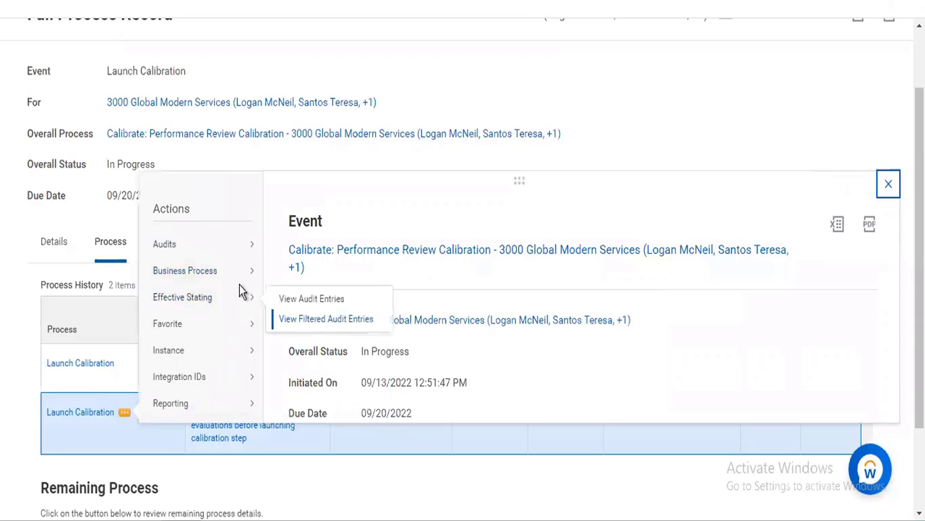
pyautogui.moveTo(252, 272)
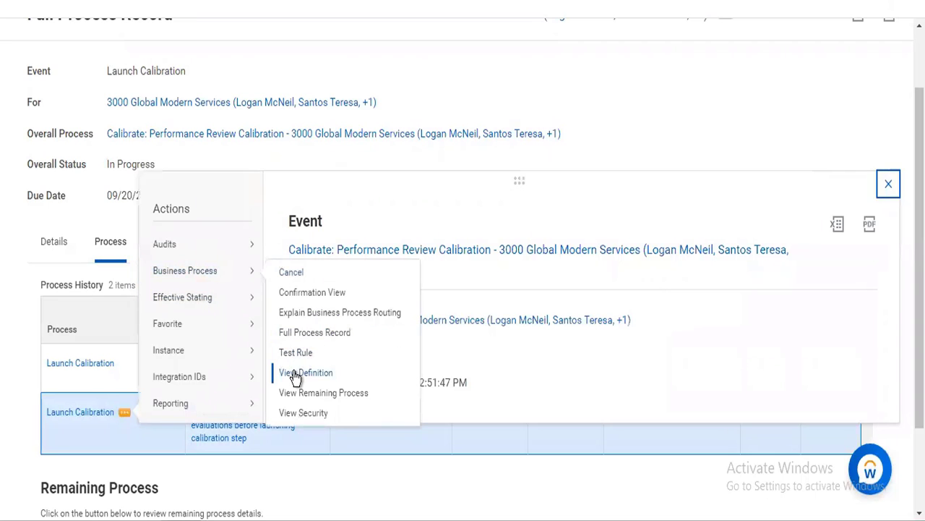
pyautogui.rightClick(295, 376)
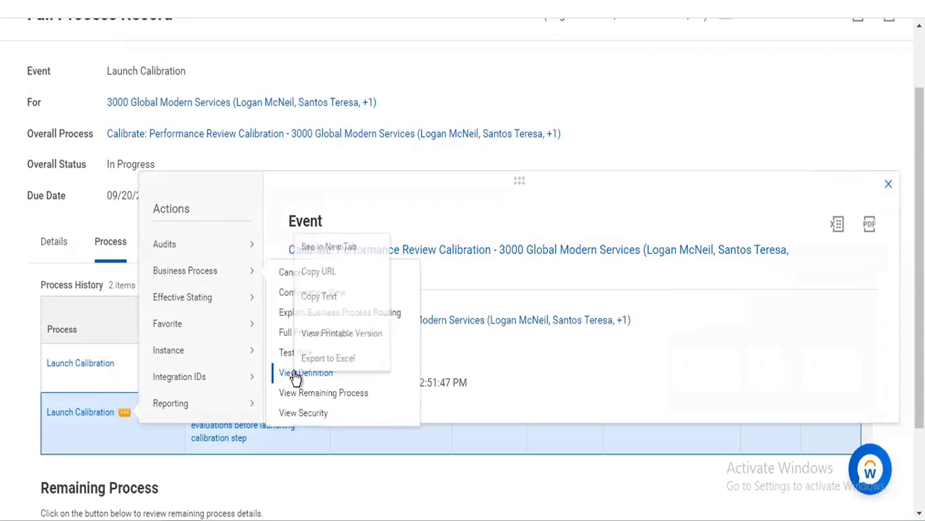
pyautogui.click(334, 250)
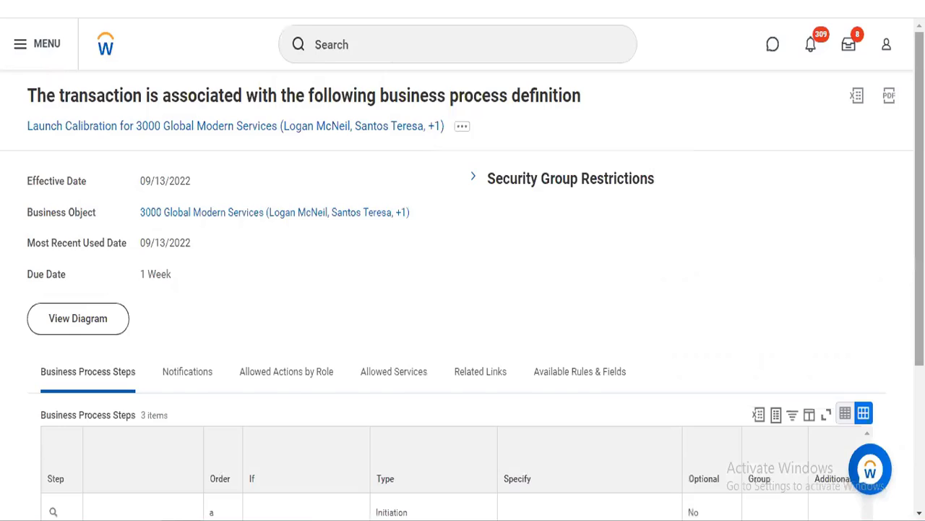
pyautogui.scroll(-5, 590, 368)
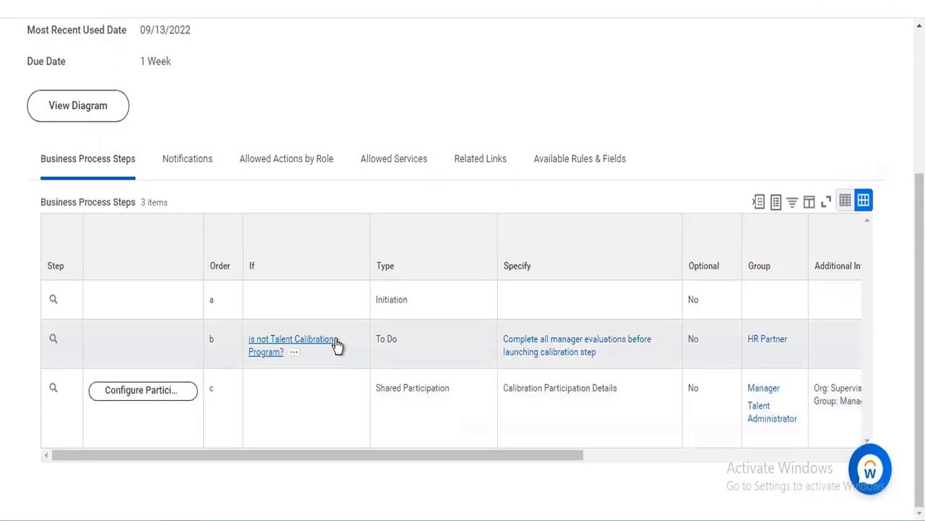
# - Open the "Complete all manager evaluations before launching calibration step" To Do in a new tab and return to the definition
pyautogui.rightClick(551, 347)
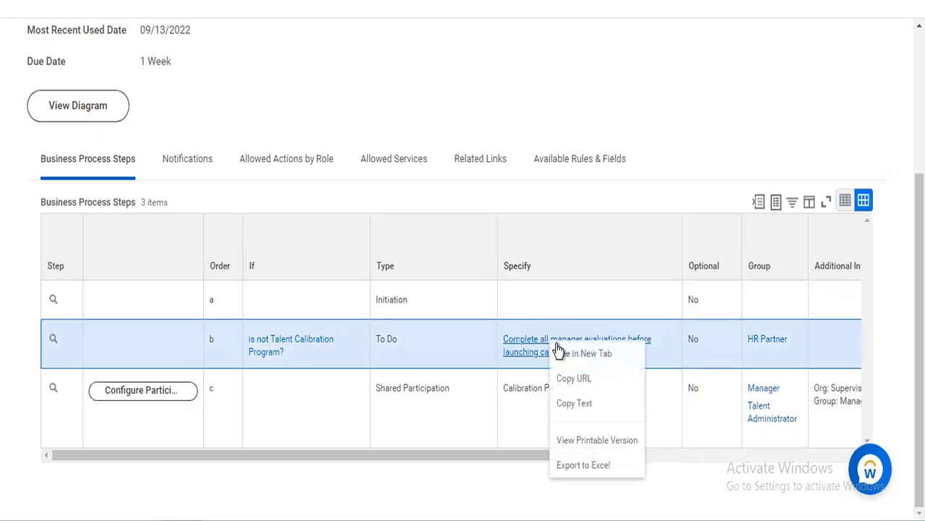
pyautogui.click(561, 352)
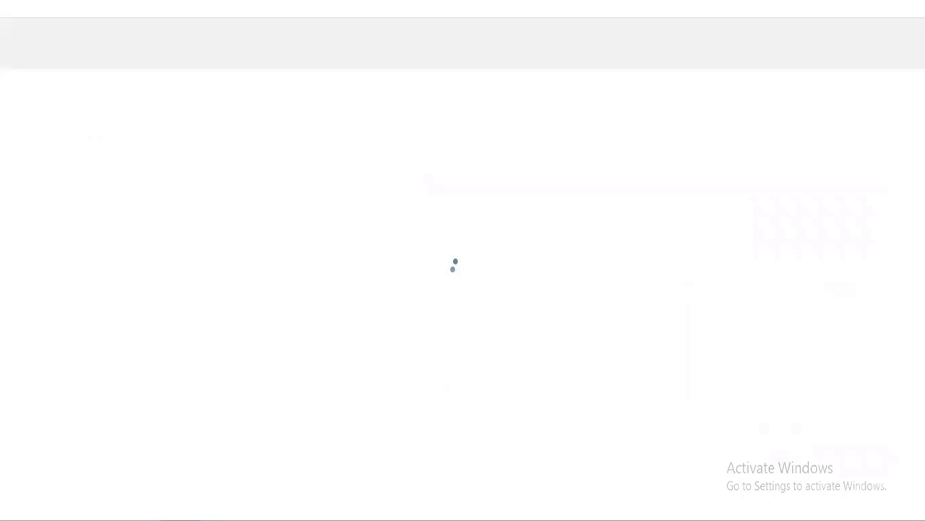
pyautogui.click(376, 2)
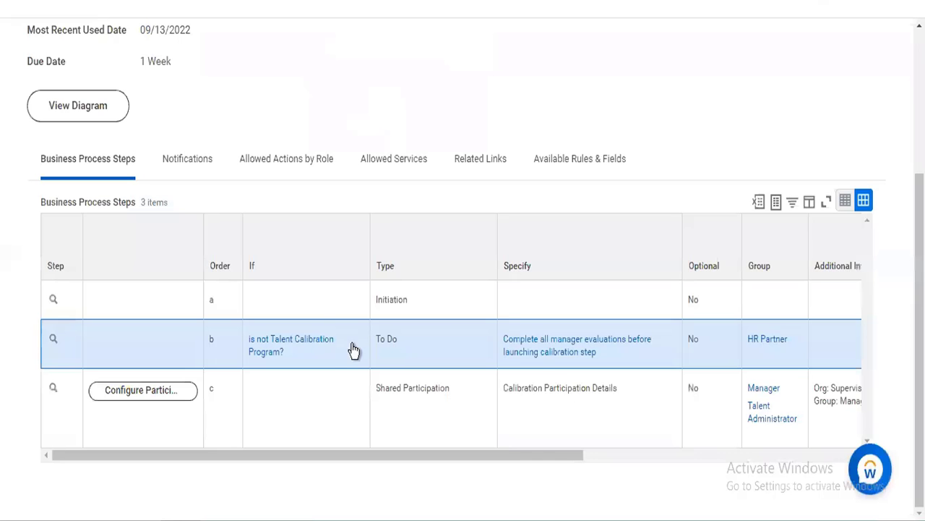
# - Open the "is not Talent Calibration Program" condition of step b in a new tab and review its rule conditions
pyautogui.rightClick(269, 342)
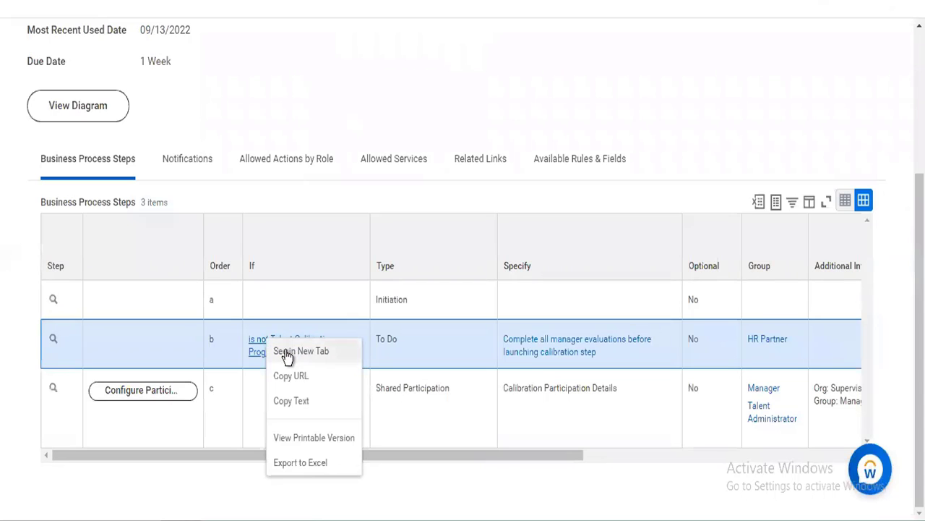
pyautogui.click(288, 353)
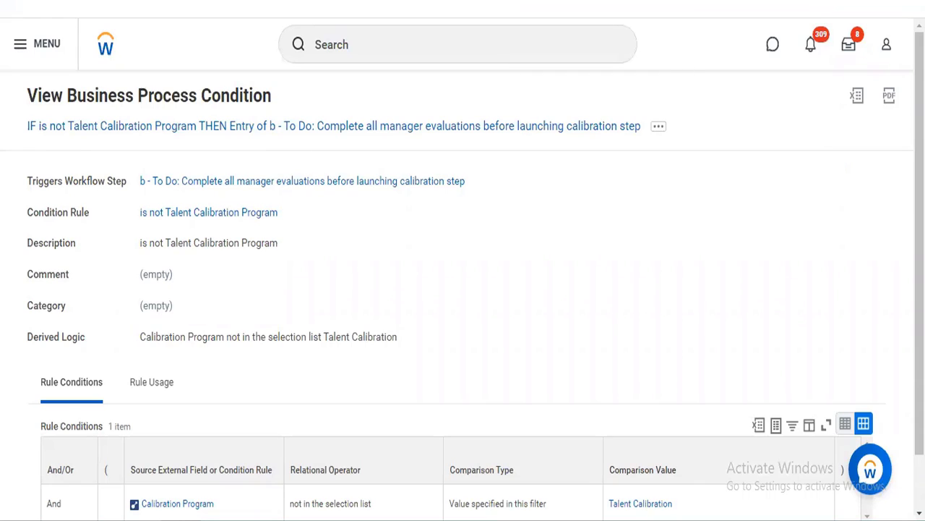
pyautogui.click(347, 3)
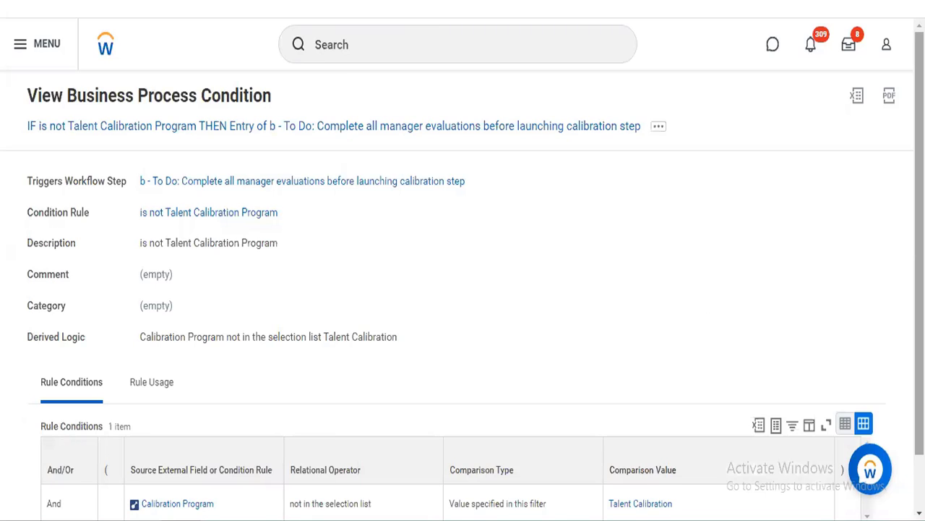
pyautogui.moveTo(919, 220); pyautogui.dragTo(919, 264)
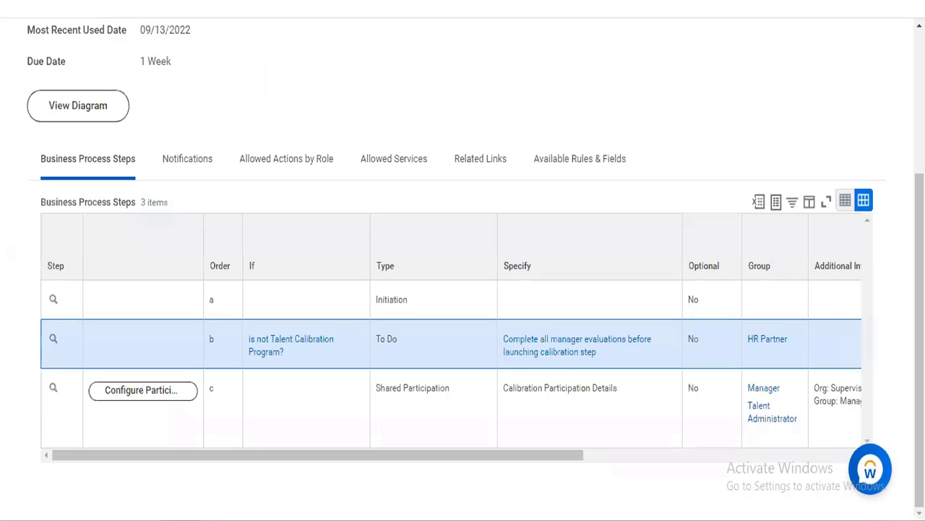
# - Search for "start proxy" and open the Start Proxy task
pyautogui.scroll(3, 523, 151)
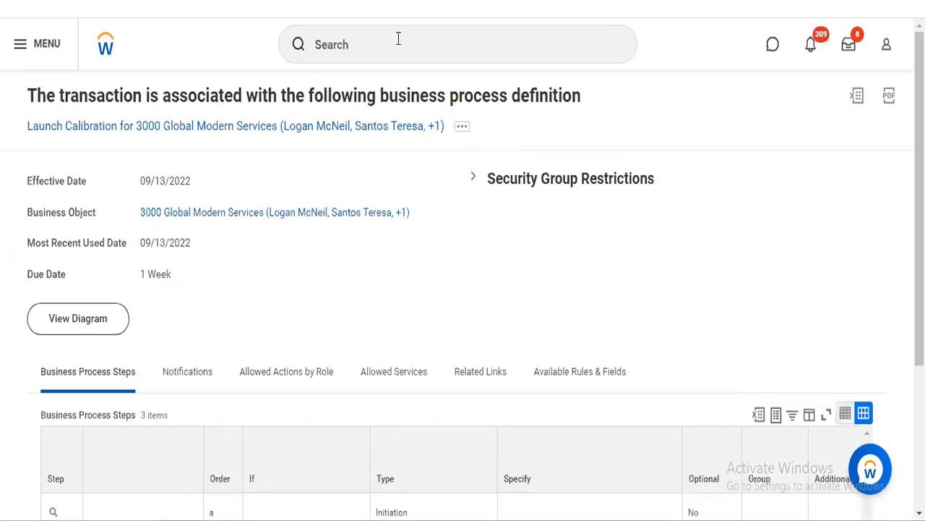
pyautogui.click(398, 38)
pyautogui.write('start')
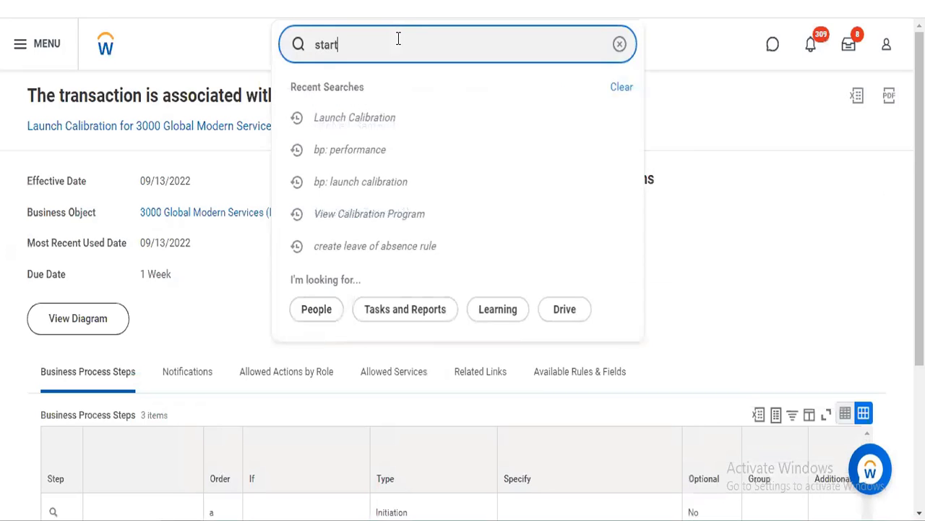
pyautogui.write(' proxy')
pyautogui.click(377, 104)
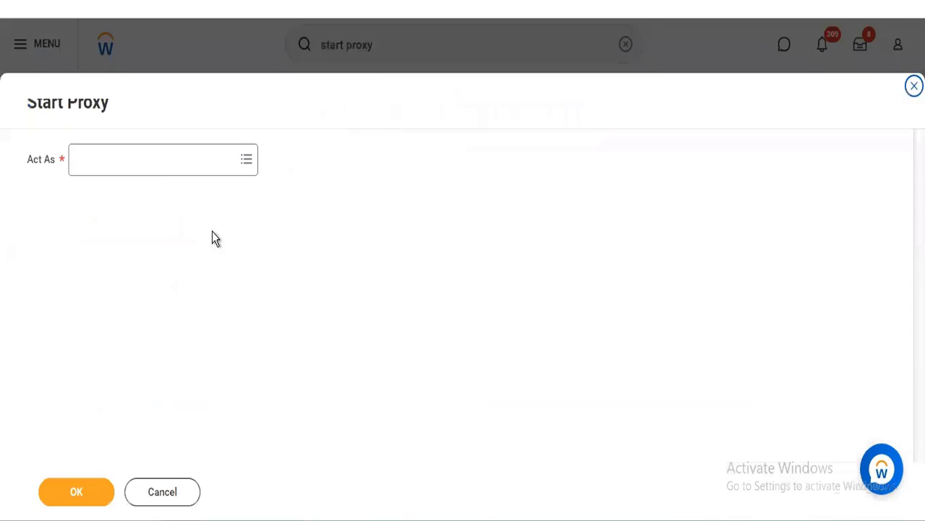
# - Start a proxy session acting as the Chief Human Resources Officer from Executive Management
pyautogui.click(156, 166)
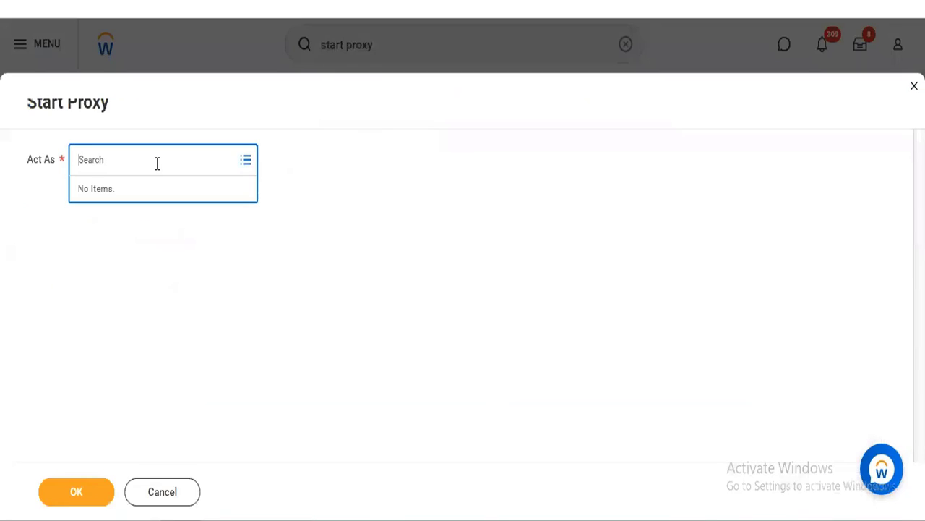
pyautogui.write('logan')
pyautogui.press('Return')
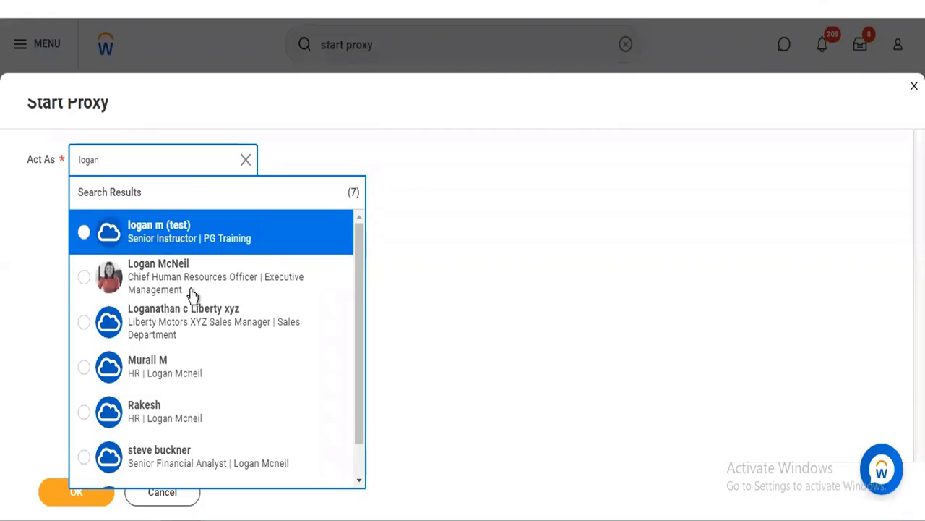
pyautogui.click(192, 291)
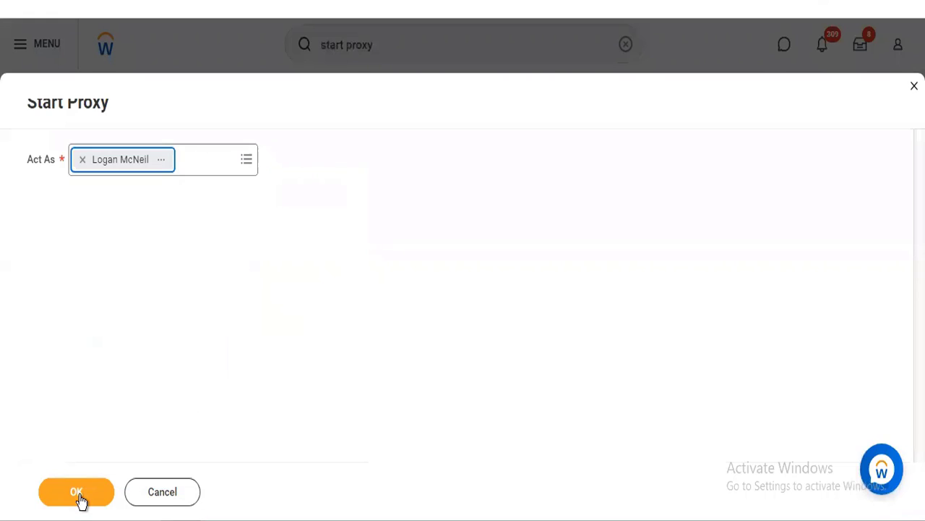
pyautogui.click(78, 496)
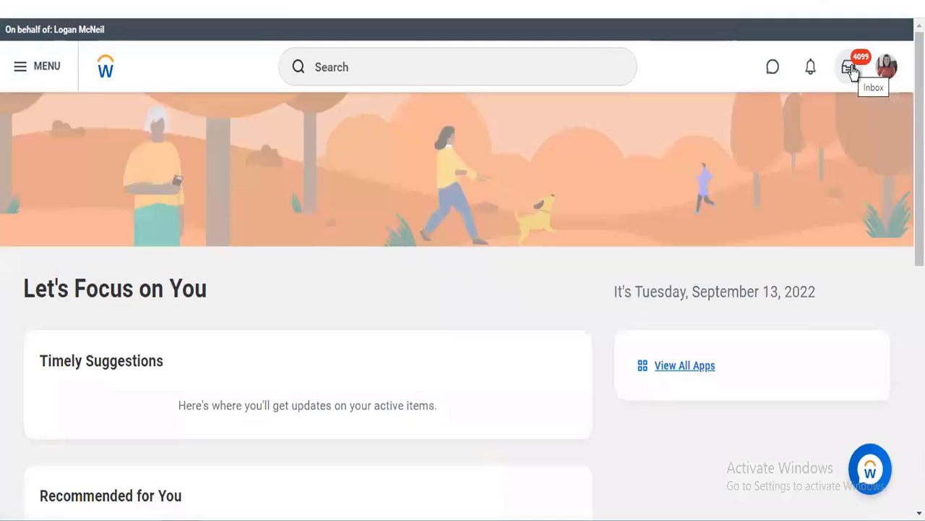
# - Open the proxied worker's inbox and review the unassigned step audit for the Performance Review Calibration item
pyautogui.click(851, 68)
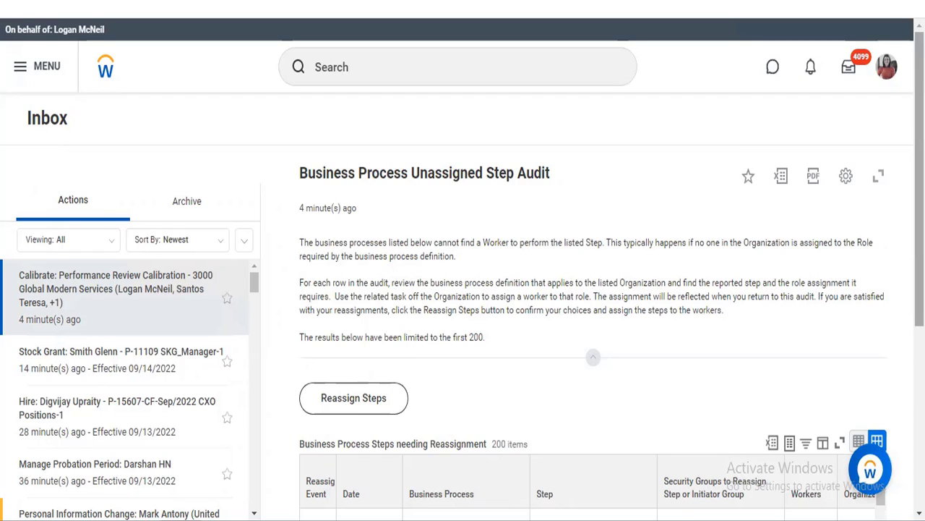
pyautogui.scroll(-1, 463, 289)
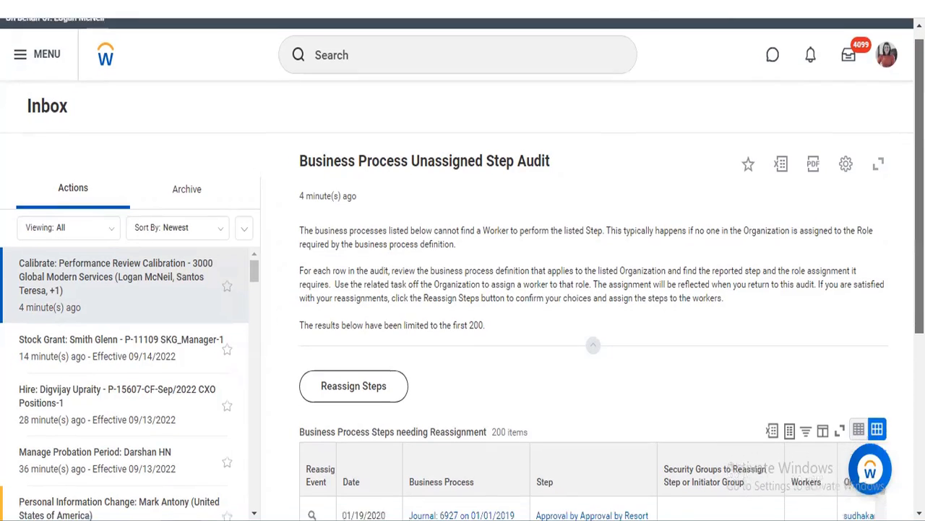
pyautogui.scroll(-1, 463, 289)
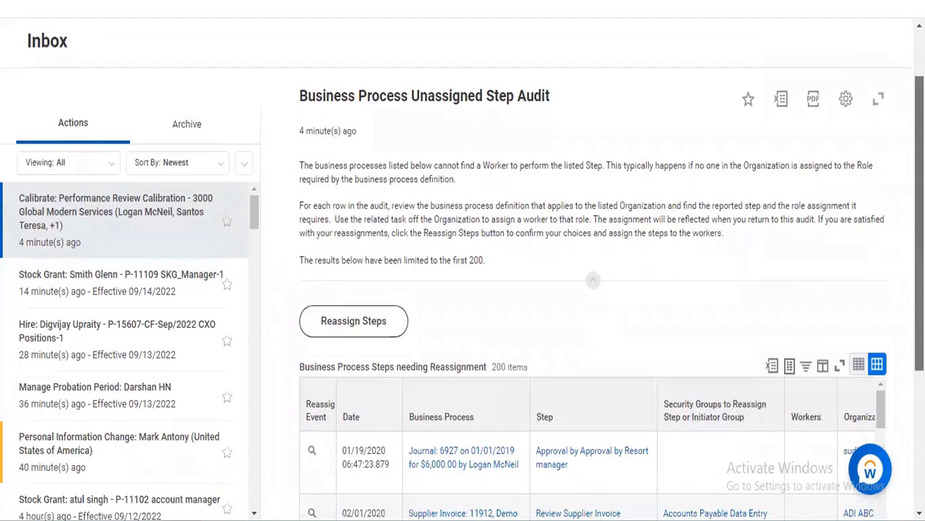
pyautogui.scroll(-2, 462, 289)
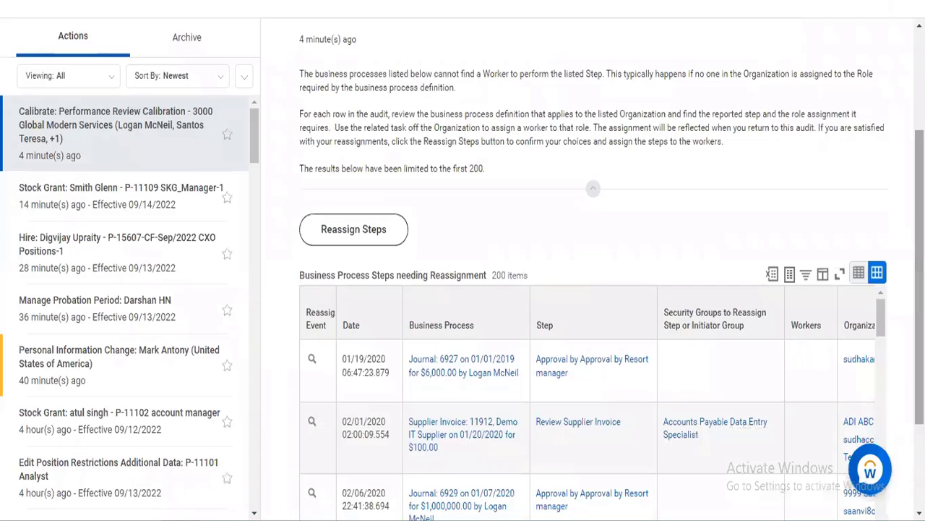
# - Look over the Business Process Steps needing Reassignment table in the unassigned step audit
pyautogui.scroll(-1, 593, 325)
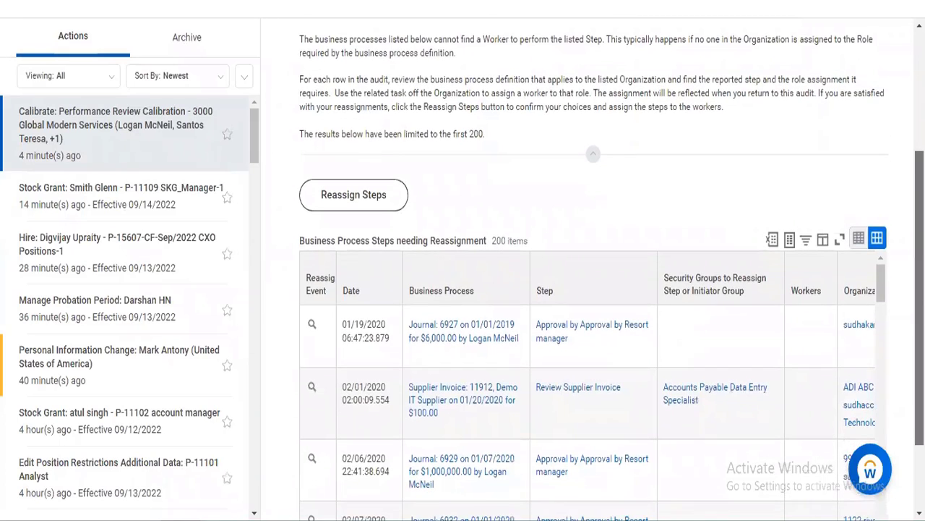
pyautogui.scroll(1, 593, 326)
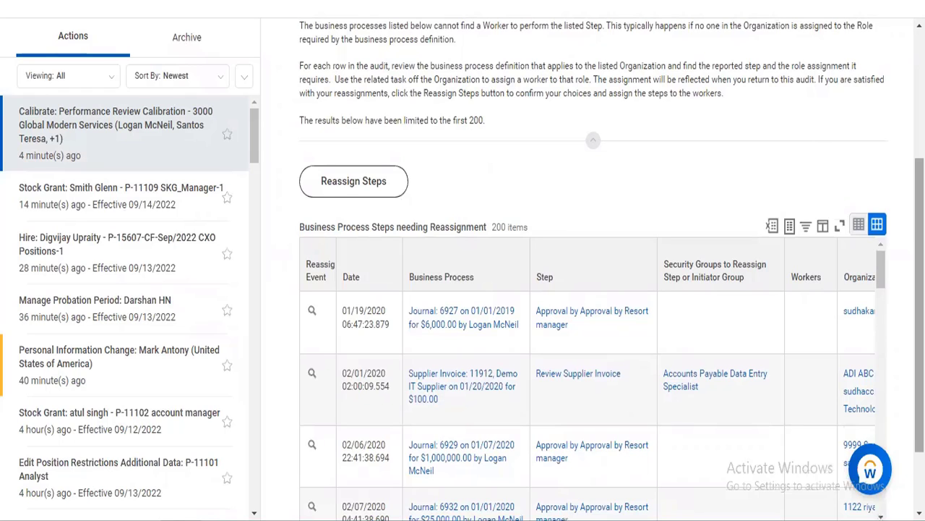
pyautogui.scroll(3, 593, 290)
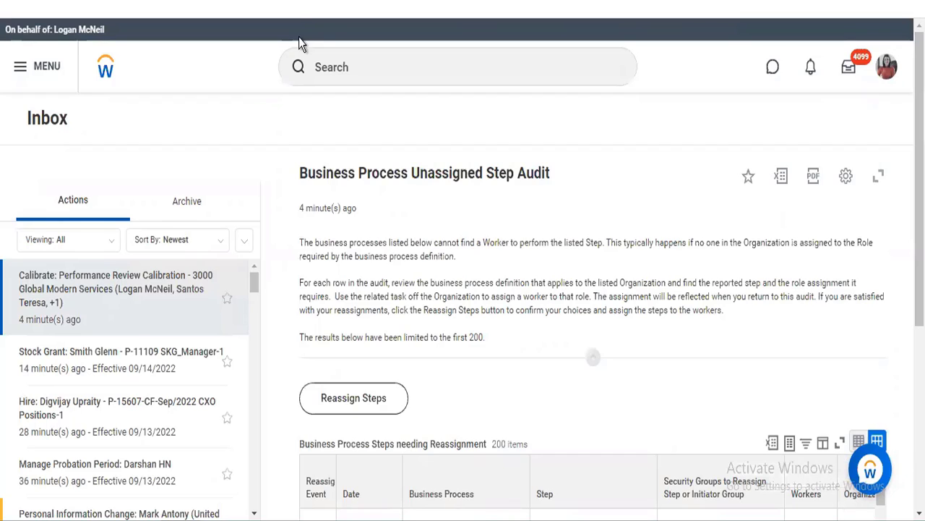
# - Return to the home page, search for "stop proxy" and end the current proxy session
pyautogui.click(108, 65)
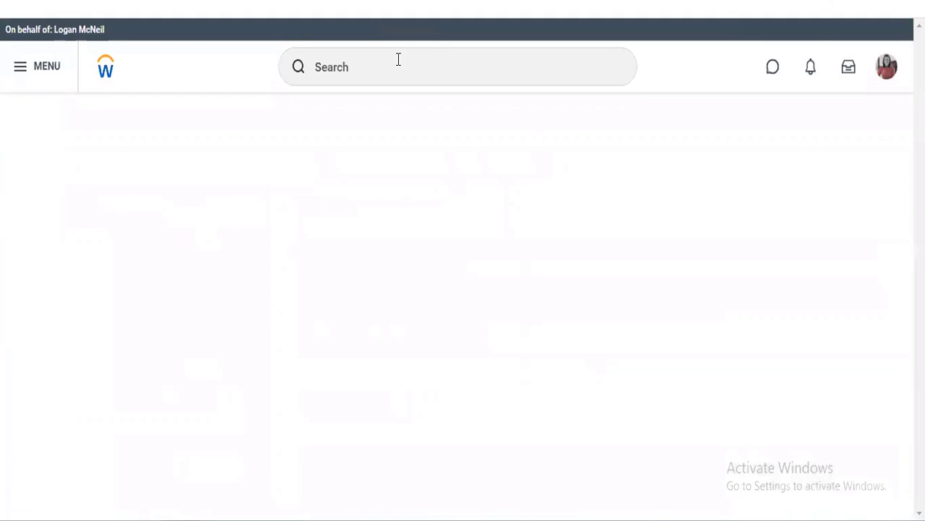
pyautogui.click(397, 61)
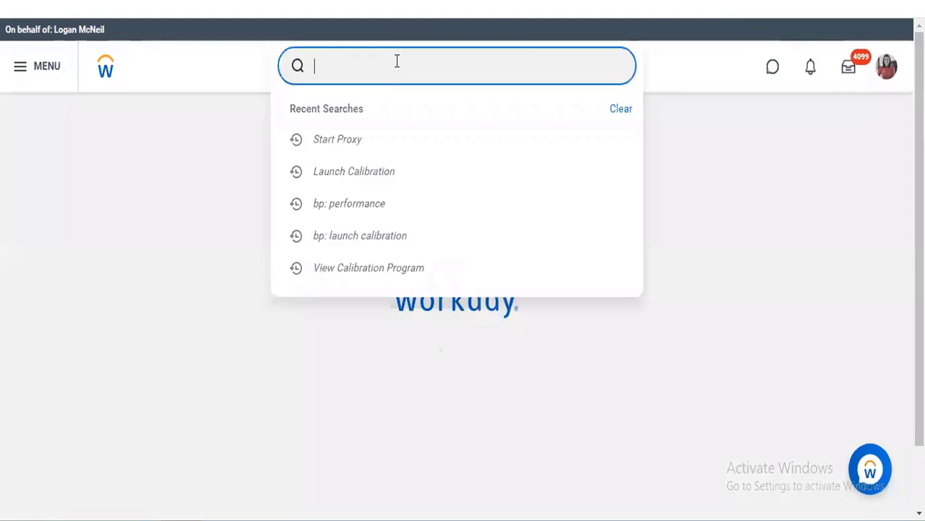
pyautogui.click(397, 61)
pyautogui.write('st')
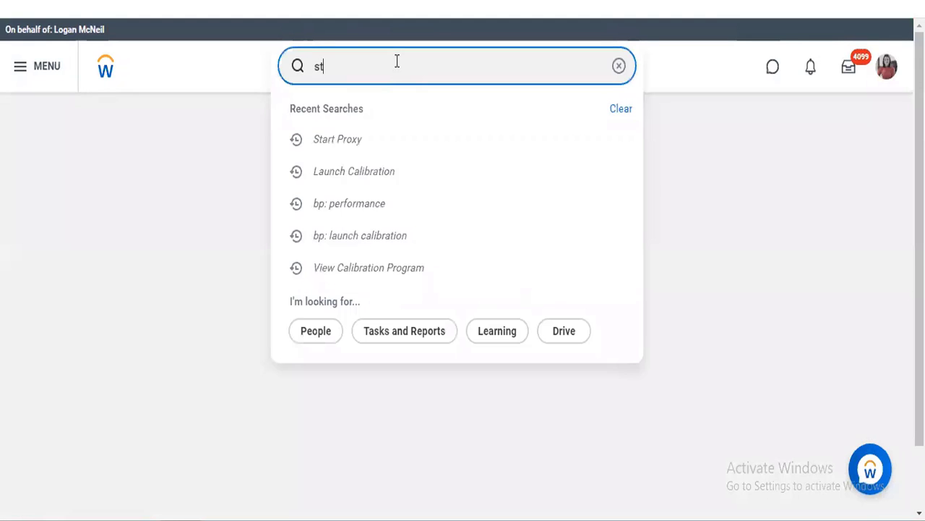
pyautogui.write('op proxy')
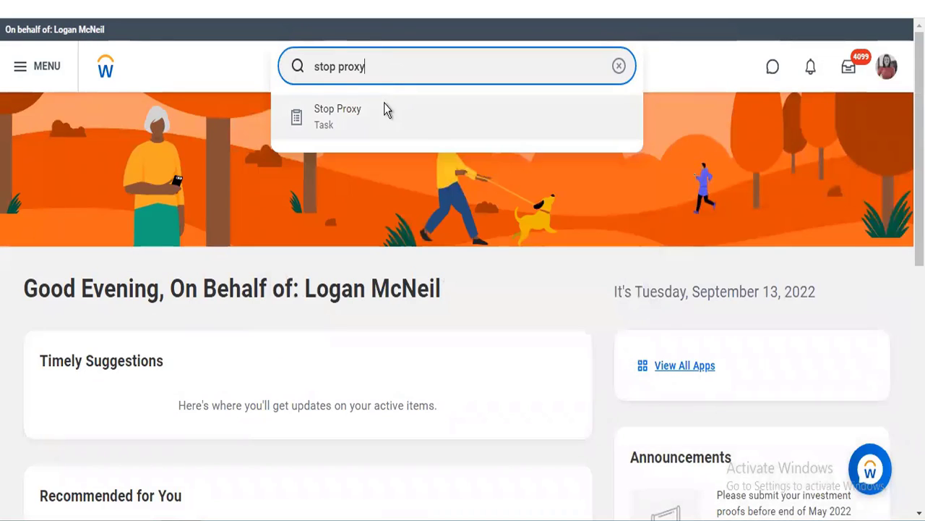
pyautogui.click(384, 103)
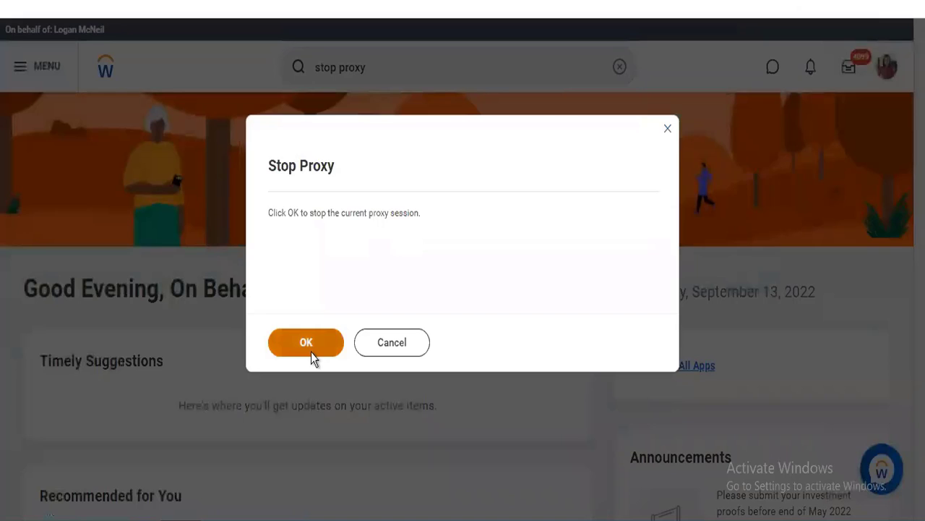
pyautogui.click(311, 352)
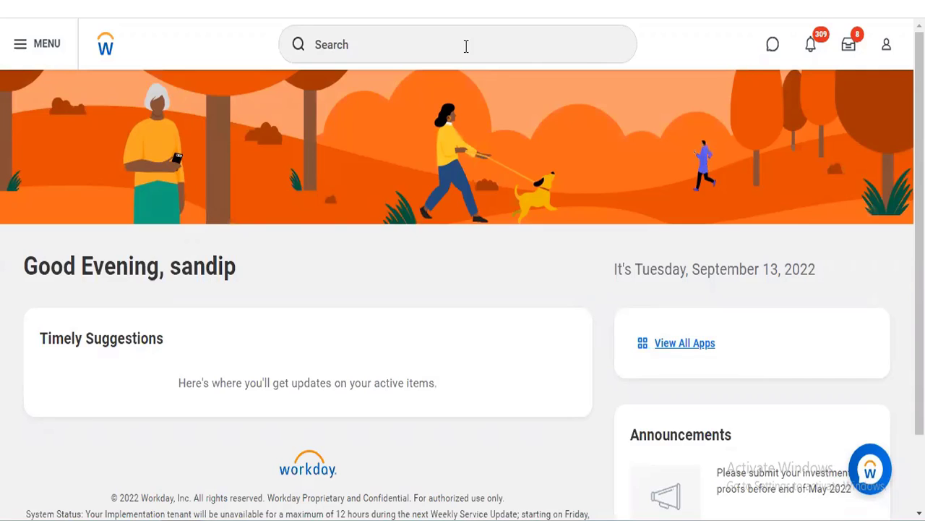
# - Open the Team Performance app from the full list of apps to view its actions
pyautogui.click(684, 343)
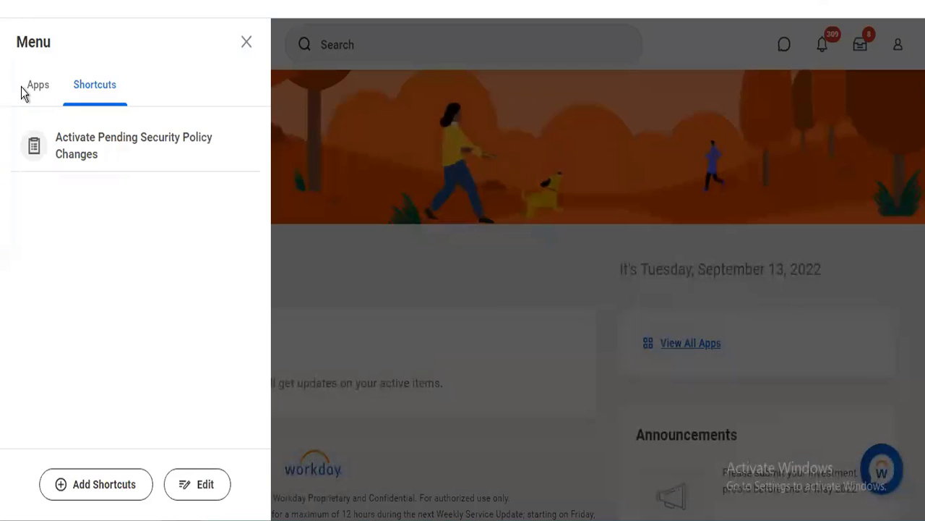
pyautogui.click(24, 90)
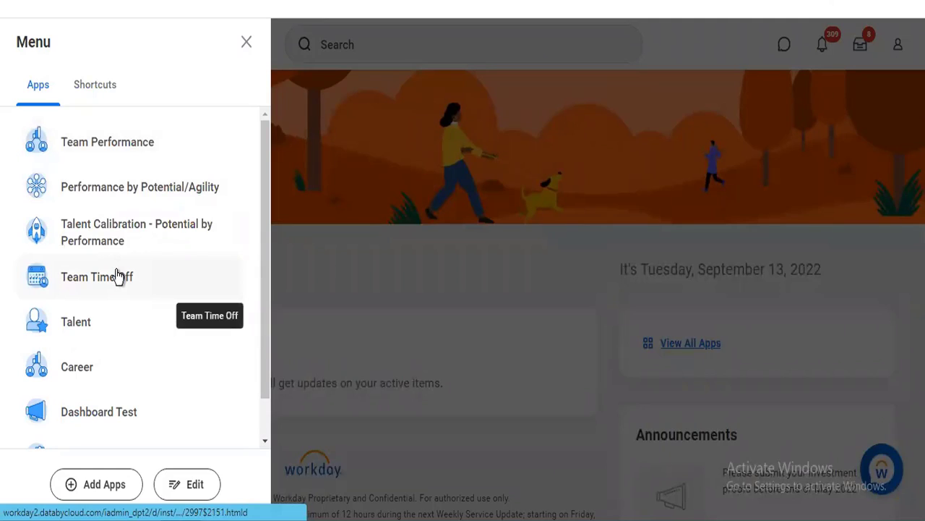
pyautogui.click(142, 148)
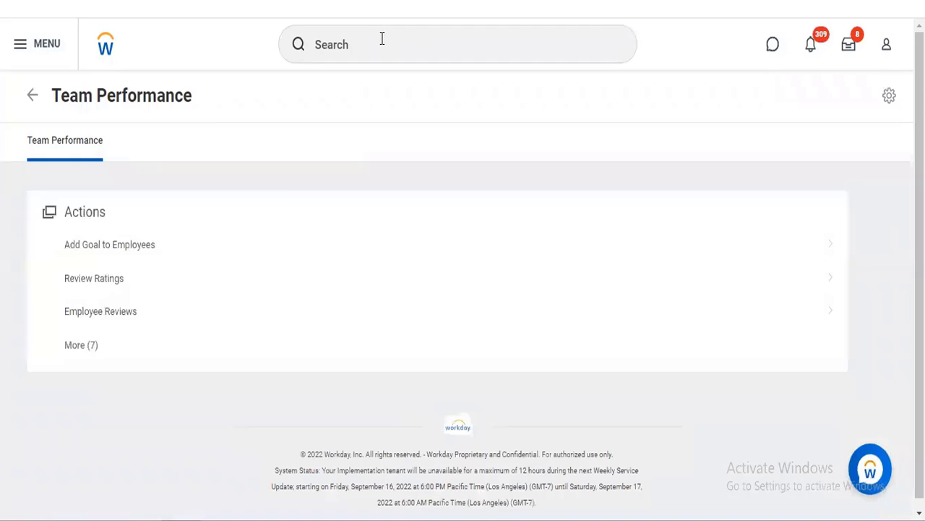
# - Search for "start proxy" and open the Start Proxy task
pyautogui.click(381, 39)
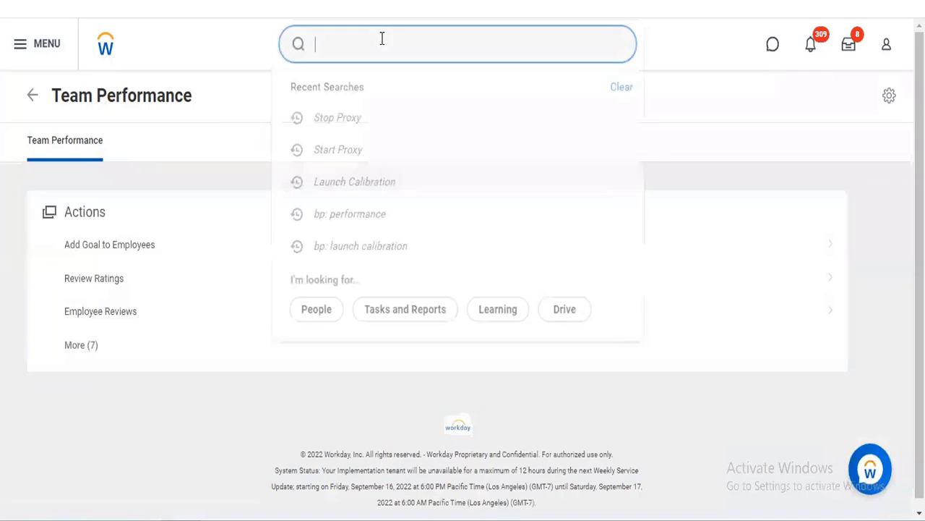
pyautogui.write('start ')
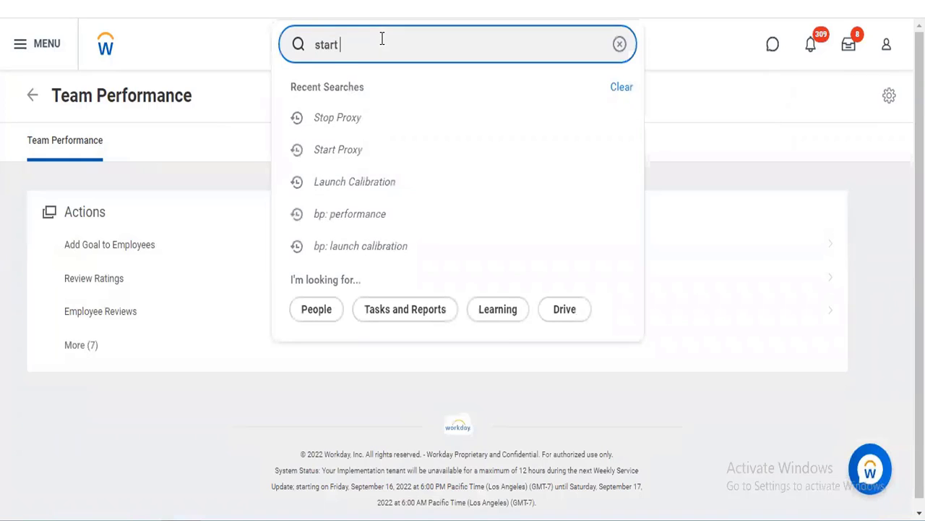
pyautogui.write('proxy')
pyautogui.press('Return')
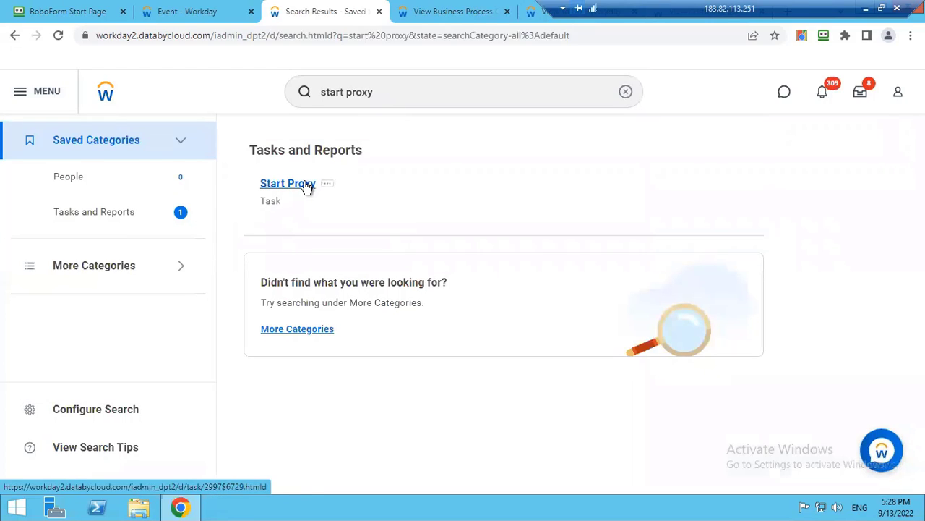
pyautogui.click(307, 185)
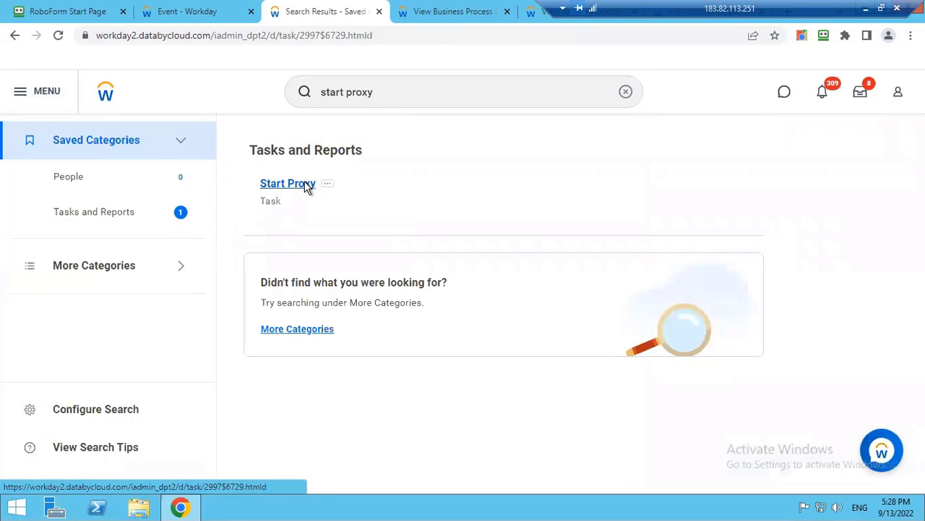
# - Start a new proxy session acting as the Chief Human Resources Officer from Executive Management
pyautogui.click(132, 199)
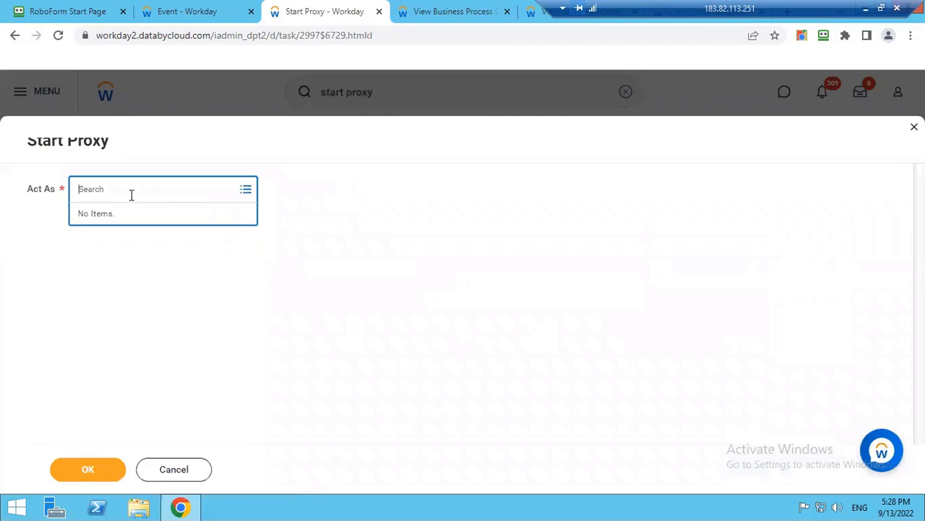
pyautogui.write('logan')
pyautogui.press('Return')
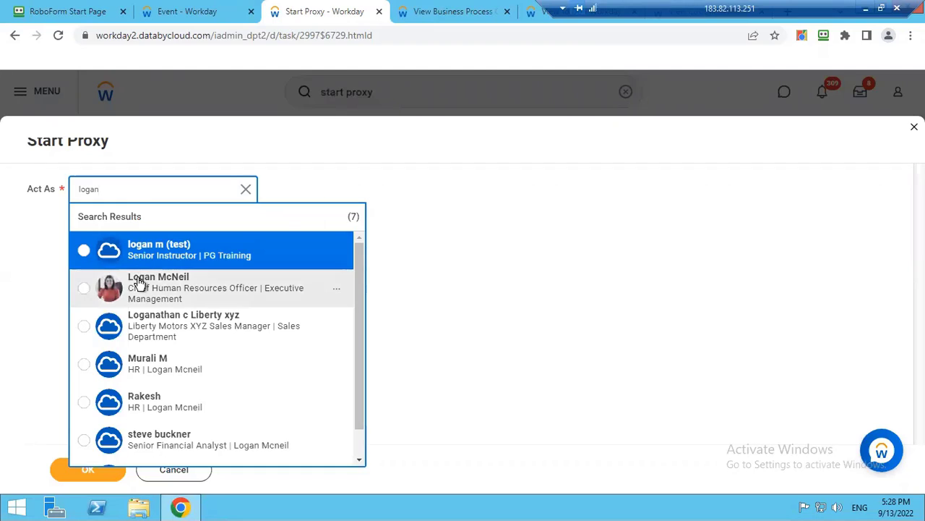
pyautogui.click(139, 282)
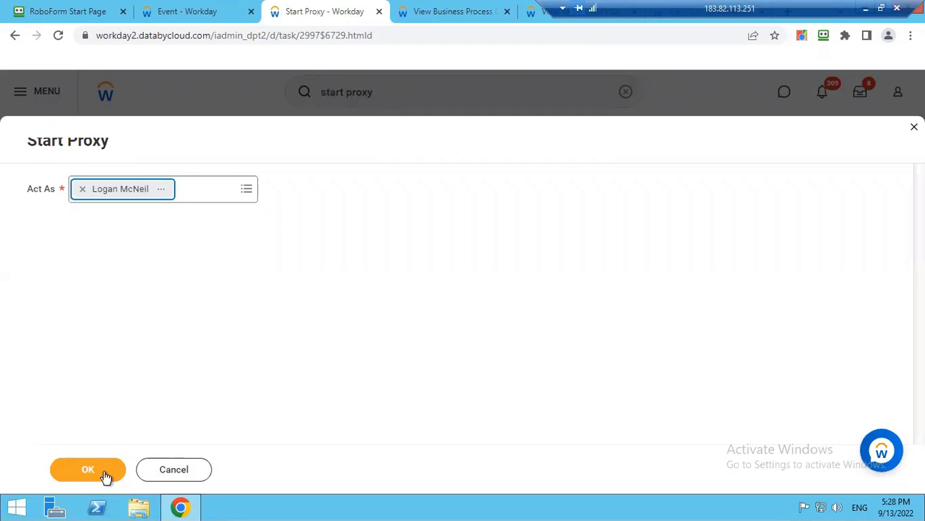
pyautogui.click(103, 473)
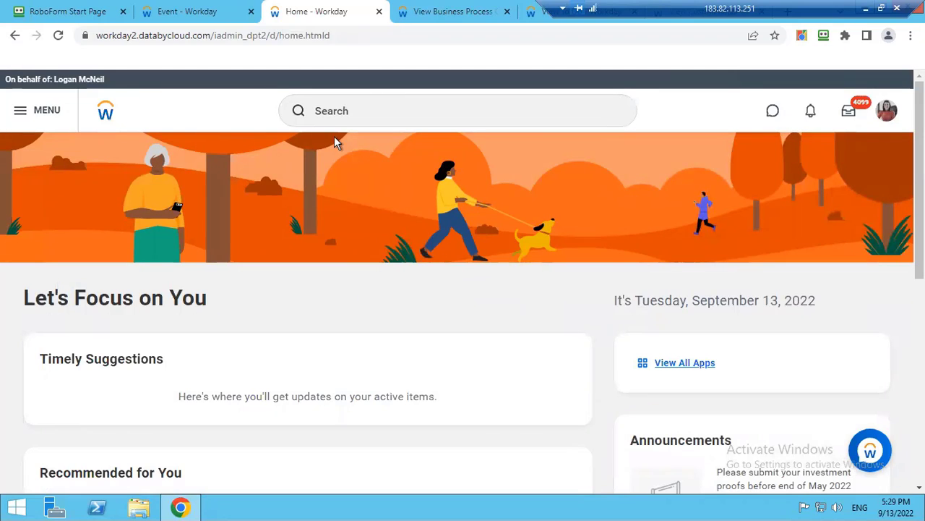
# - Open the Team Performance app from the proxied worker's full list of apps
pyautogui.click(341, 117)
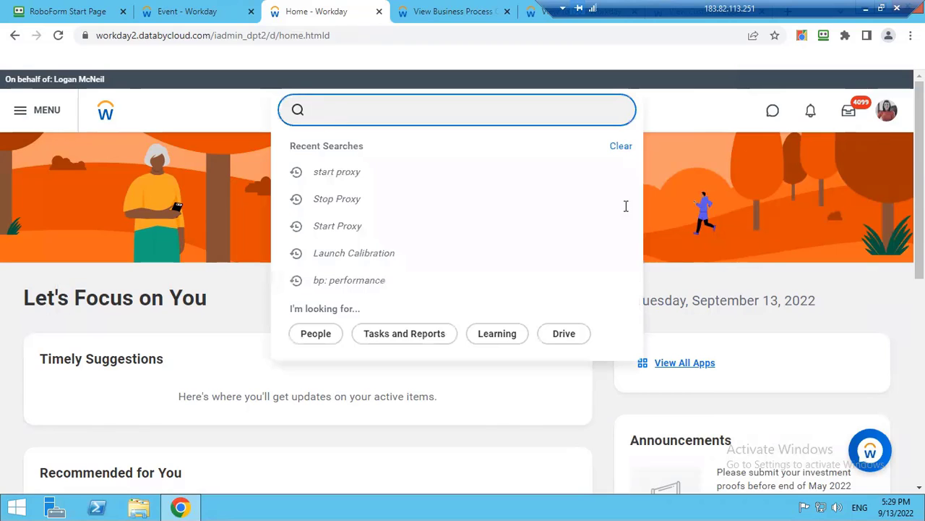
pyautogui.click(700, 370)
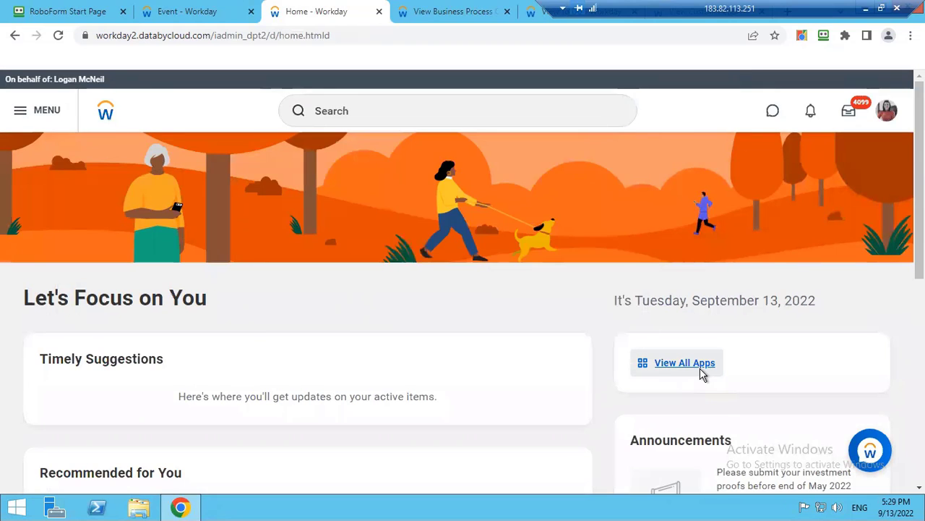
pyautogui.click(702, 374)
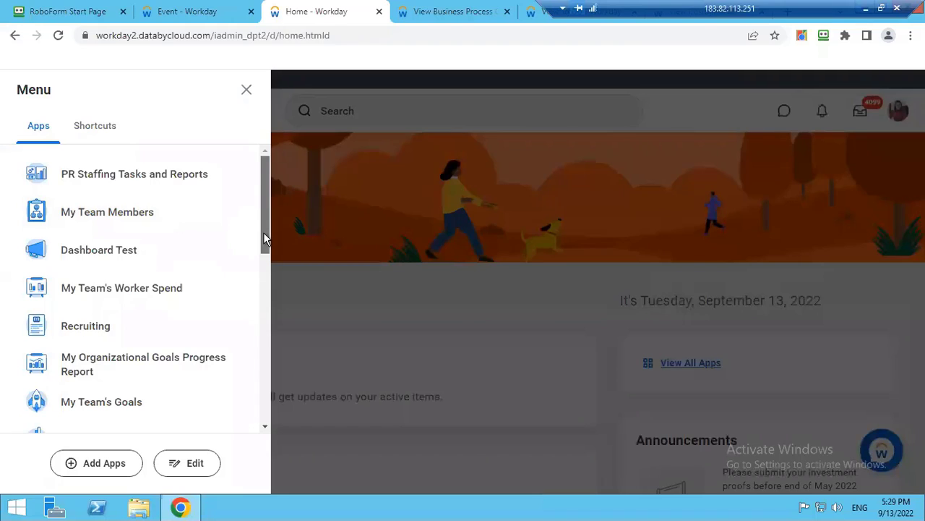
pyautogui.moveTo(264, 232); pyautogui.dragTo(265, 252)
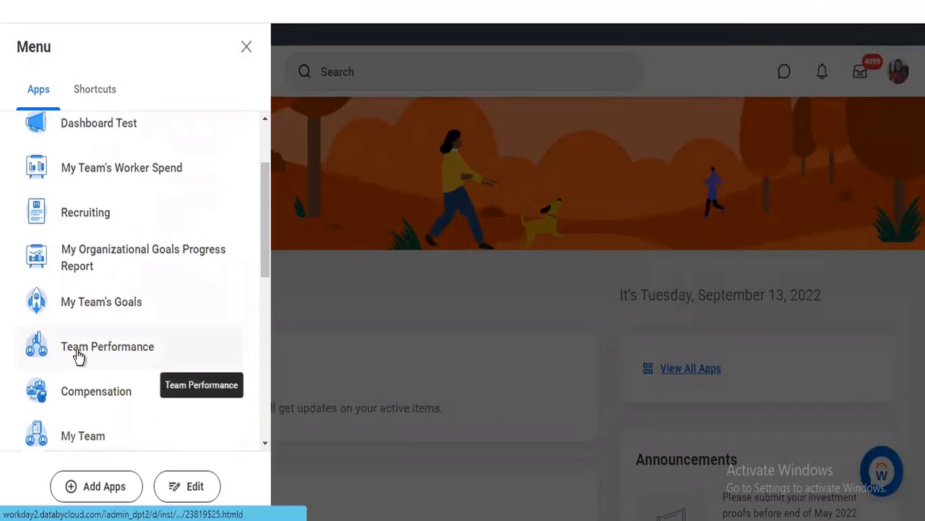
pyautogui.click(78, 356)
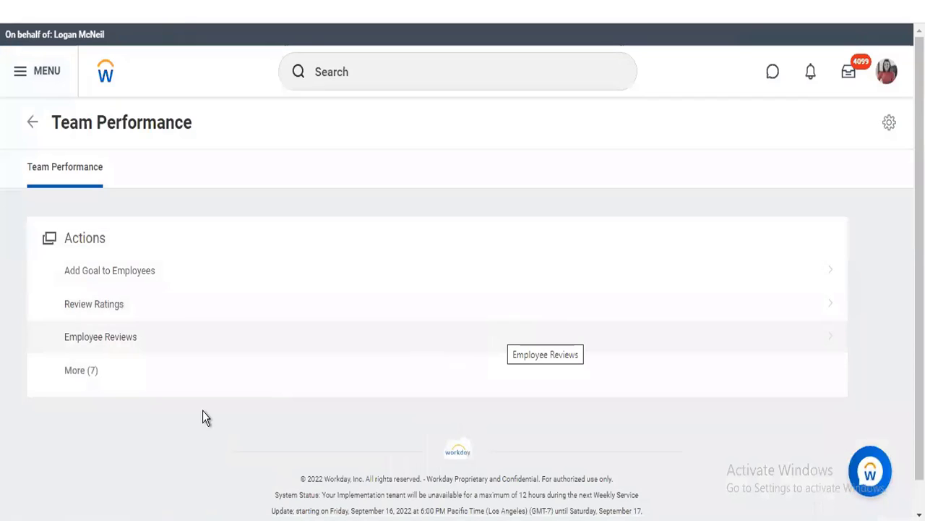
# - Show all Team Performance actions and open My Team's Performance Reviews
pyautogui.click(81, 372)
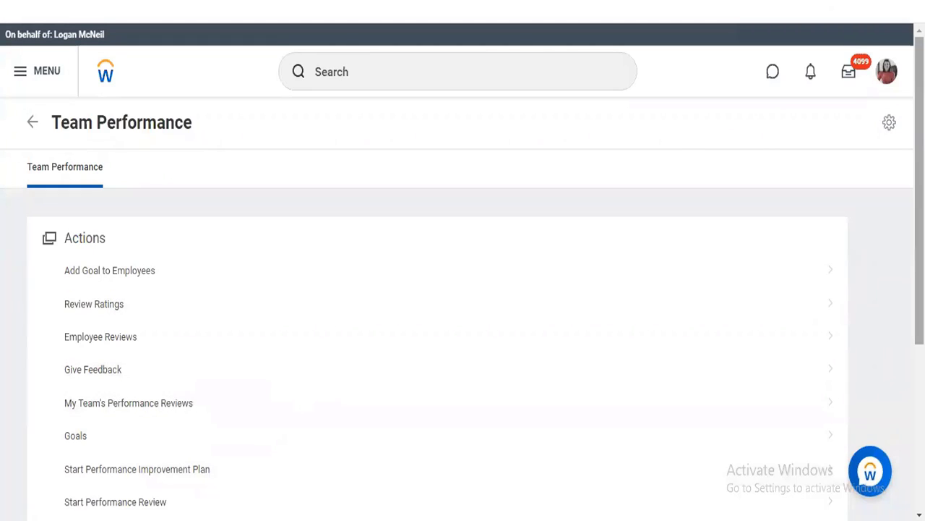
pyautogui.scroll(-2, 463, 289)
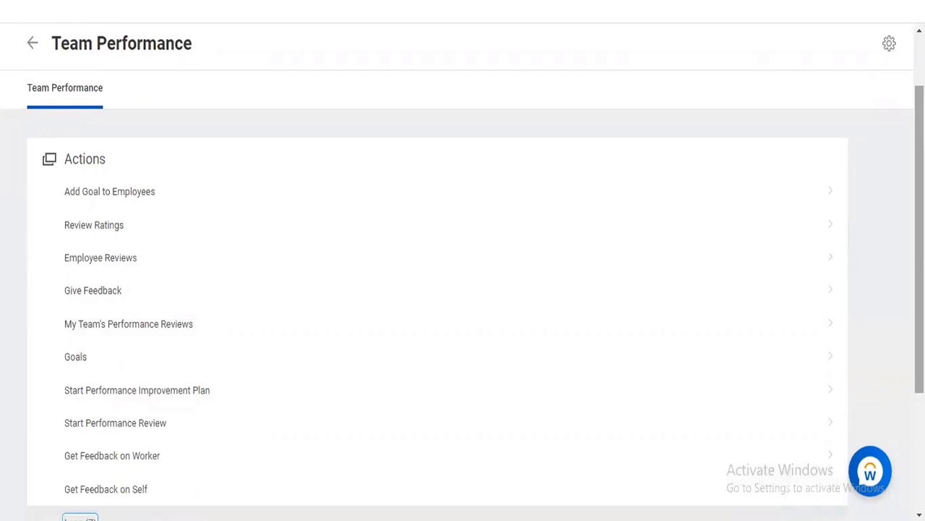
pyautogui.scroll(2, 831, 116)
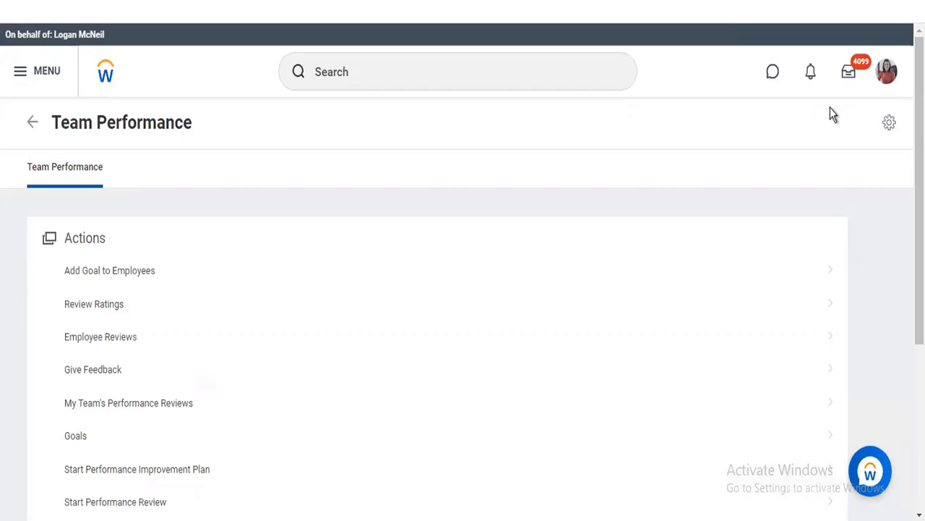
pyautogui.click(363, 83)
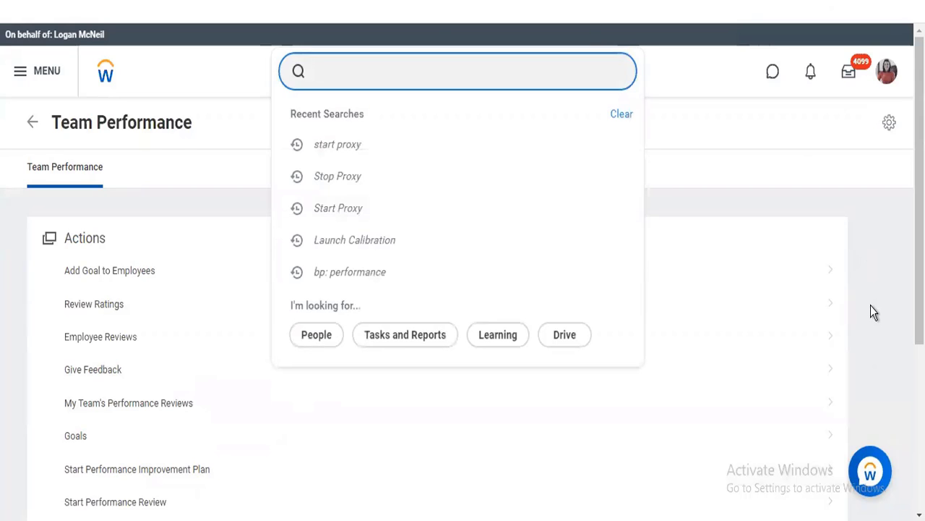
pyautogui.scroll(-1, 463, 271)
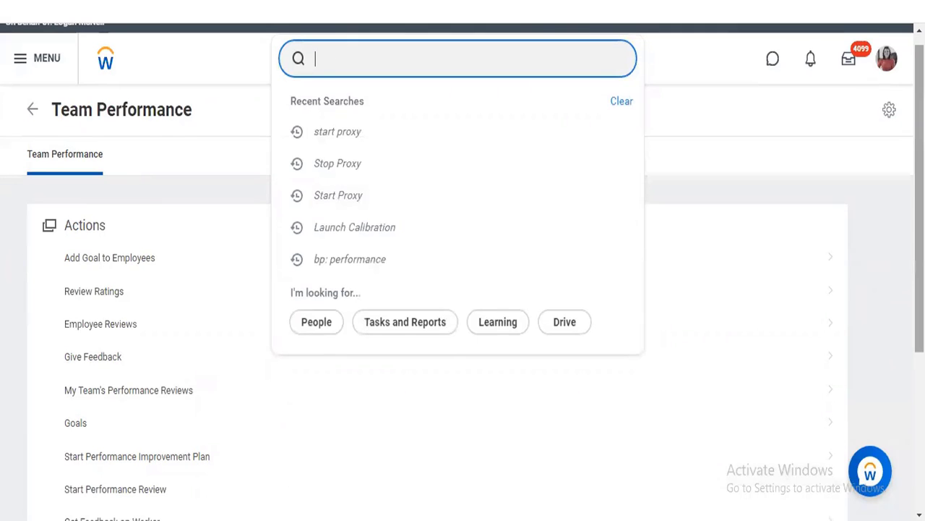
pyautogui.scroll(-2, 268, 399)
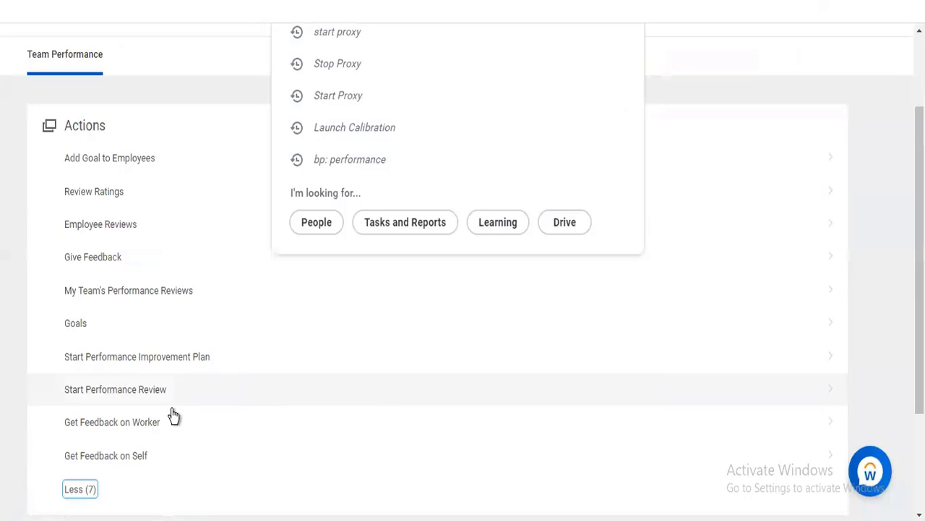
pyautogui.click(131, 297)
pyautogui.click(131, 293)
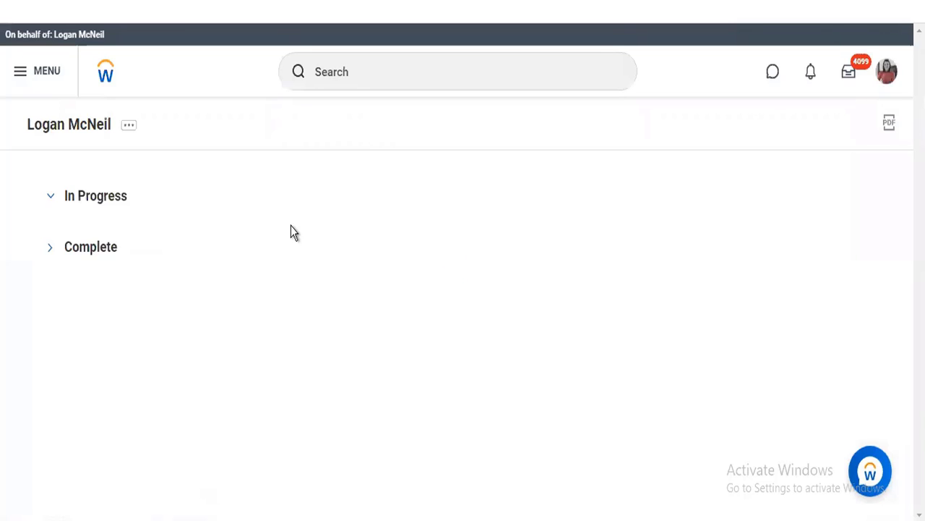
# - Look through the team's In Progress performance reviews, collapse that section and expand the Complete reviews
pyautogui.click(55, 193)
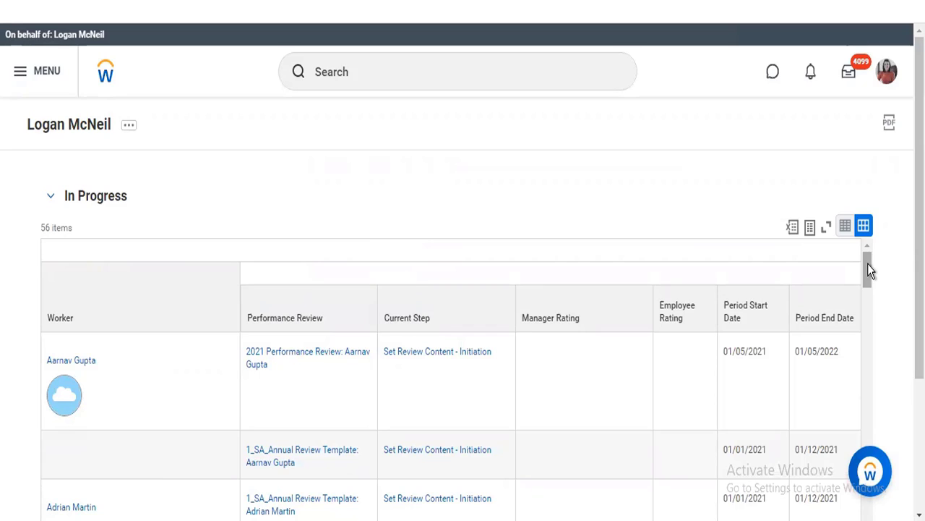
pyautogui.moveTo(866, 273); pyautogui.dragTo(868, 397)
pyautogui.moveTo(870, 347); pyautogui.dragTo(870, 257)
pyautogui.click(50, 195)
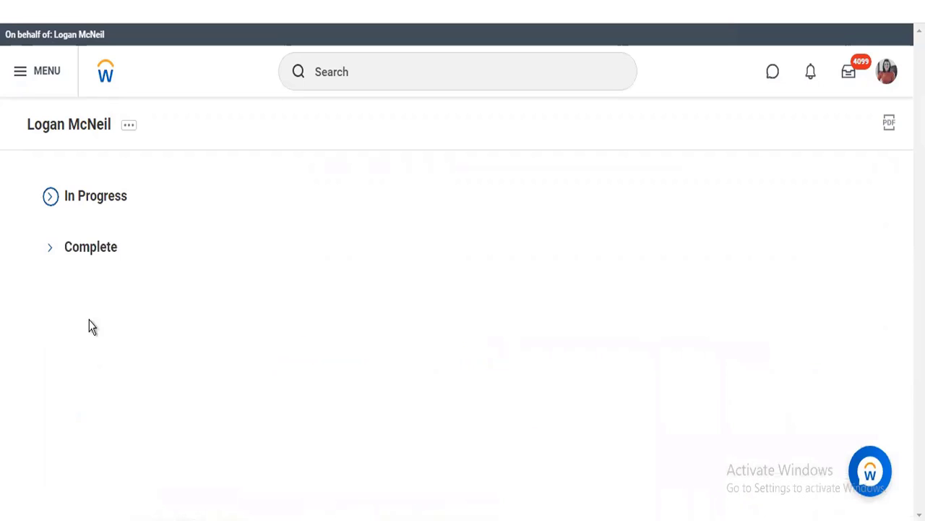
pyautogui.click(50, 249)
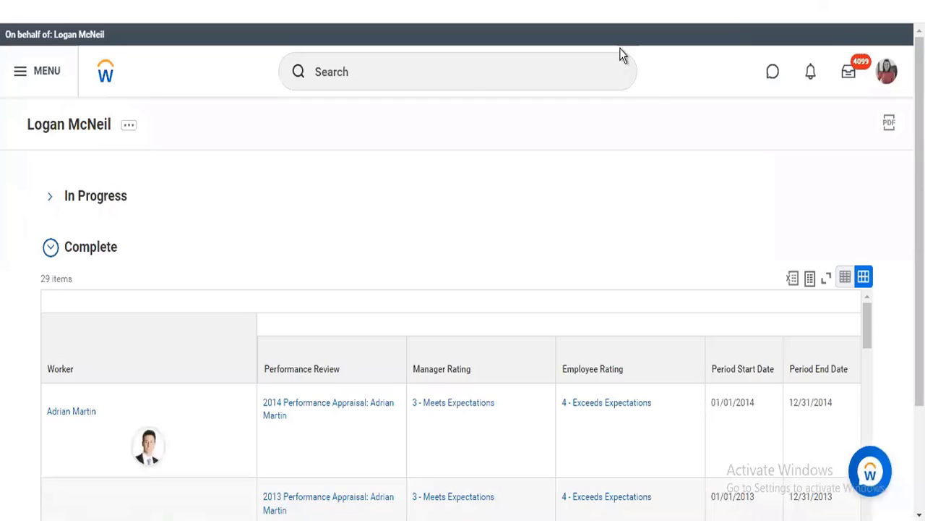
# - Search for report definitions with "rd: performance"
pyautogui.click(465, 68)
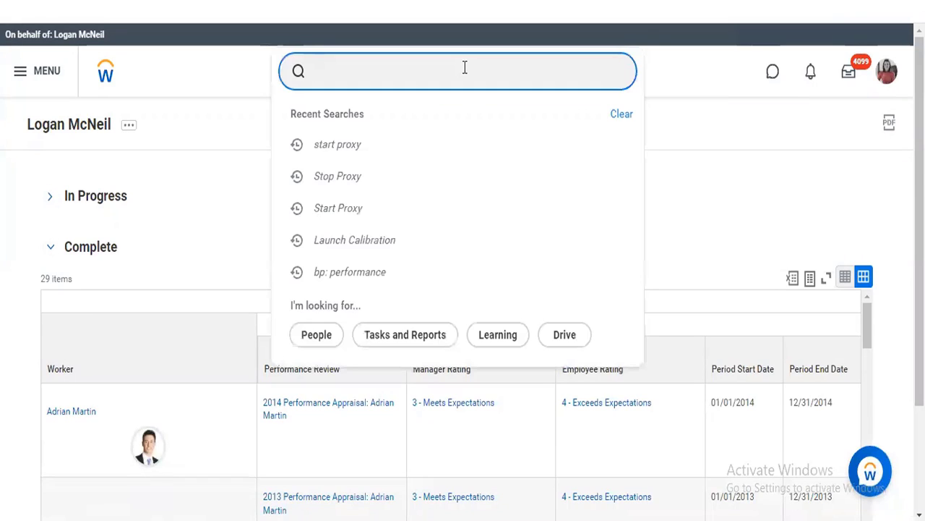
pyautogui.write('perform')
pyautogui.write('ance')
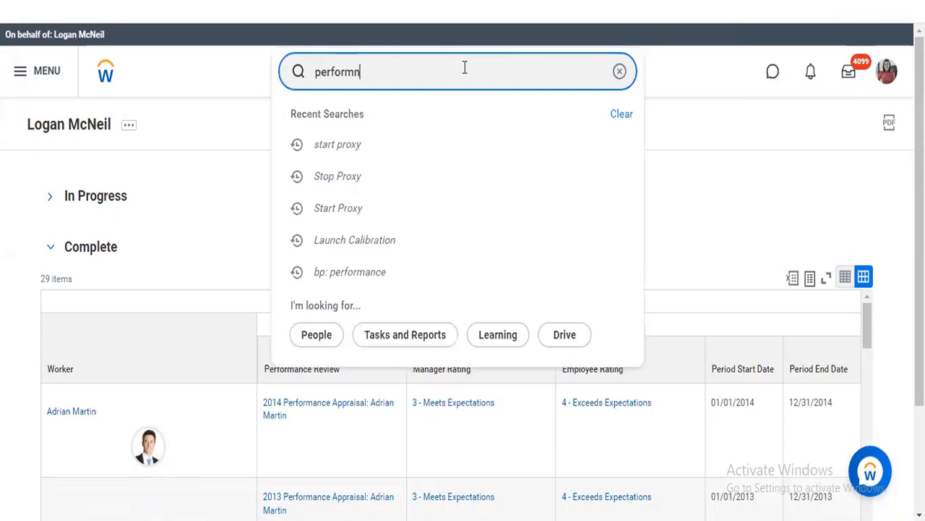
pyautogui.press('BackSpace')
pyautogui.press('BackSpace')
pyautogui.press('BackSpace')
pyautogui.press('BackSpace')
pyautogui.press('BackSpace')
pyautogui.press('BackSpace')
pyautogui.press('BackSpace')
pyautogui.press('BackSpace')
pyautogui.press('BackSpace')
pyautogui.press('BackSpace')
pyautogui.press('BackSpace')
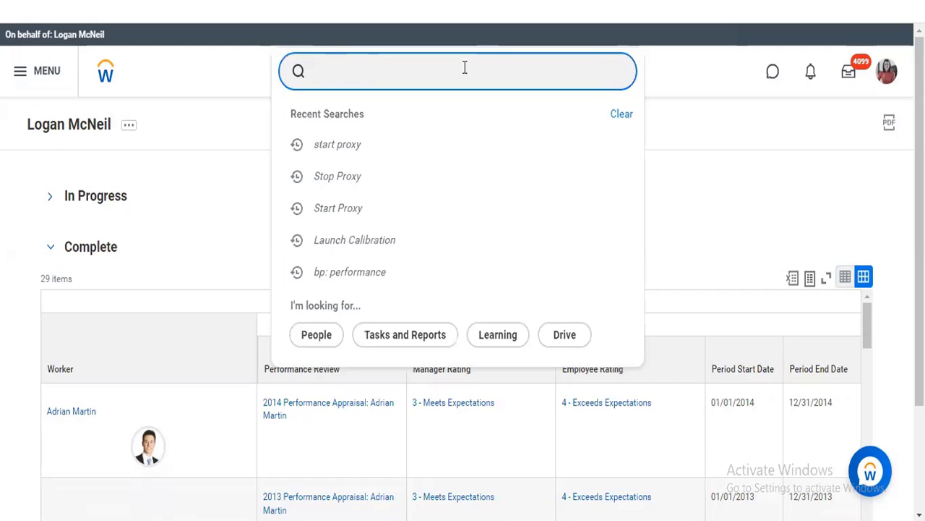
pyautogui.write('rd: performan')
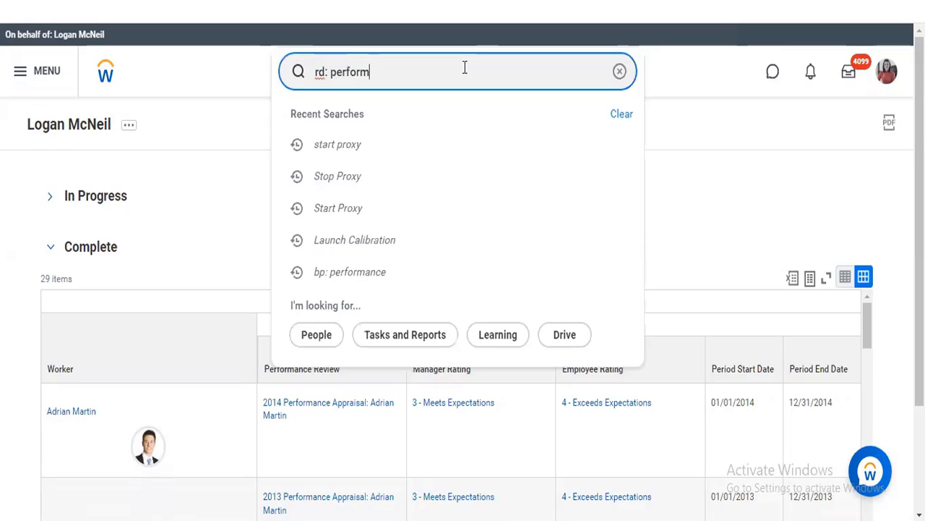
pyautogui.write('ce')
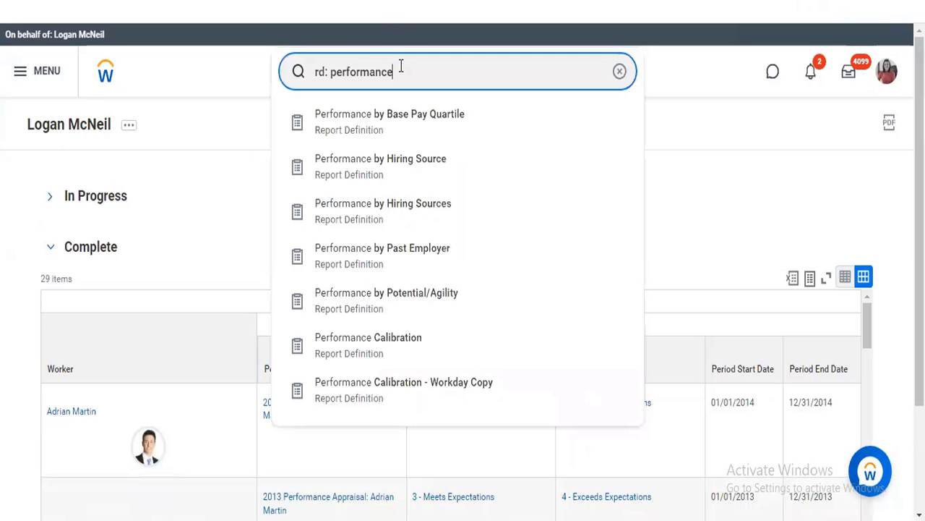
# - Search with "rd: manager review" instead and open the My Team's Review Ratings Summary report definition
pyautogui.press('BackSpace')
pyautogui.press('BackSpace')
pyautogui.press('BackSpace')
pyautogui.press('BackSpace')
pyautogui.press('BackSpace')
pyautogui.press('BackSpace')
pyautogui.press('BackSpace')
pyautogui.press('BackSpace')
pyautogui.press('BackSpace')
pyautogui.press('BackSpace')
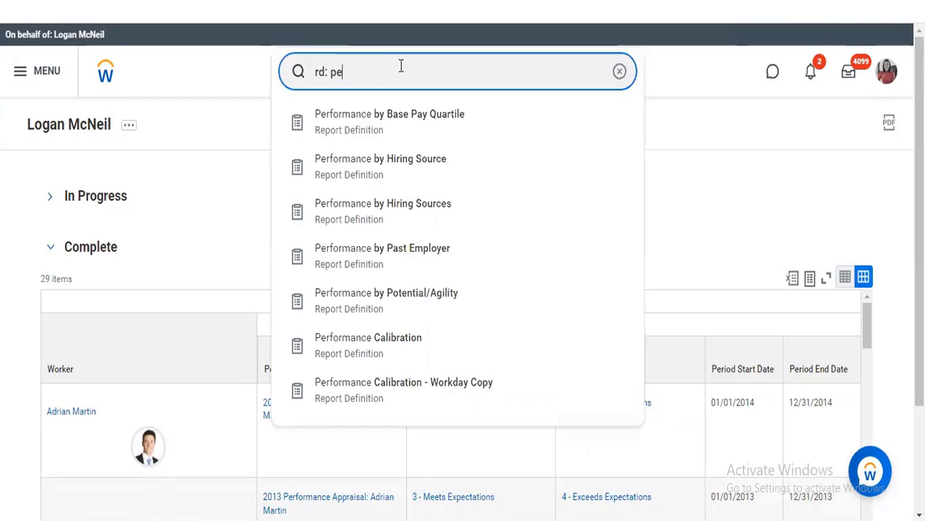
pyautogui.press('BackSpace')
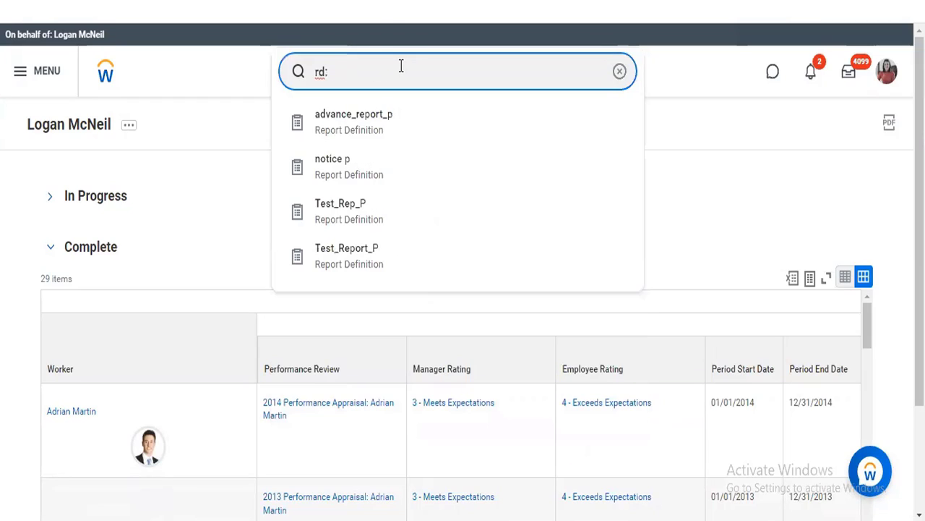
pyautogui.write('manager')
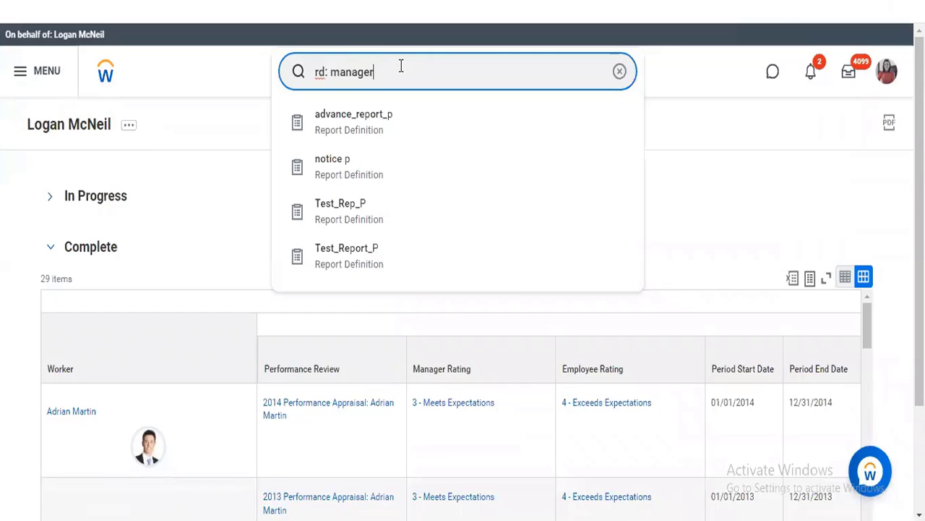
pyautogui.write(' review')
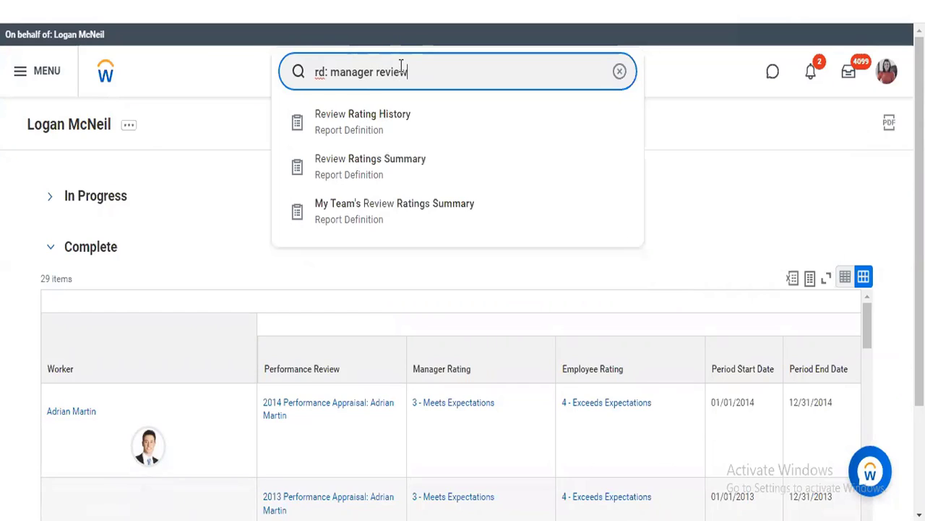
pyautogui.click(392, 217)
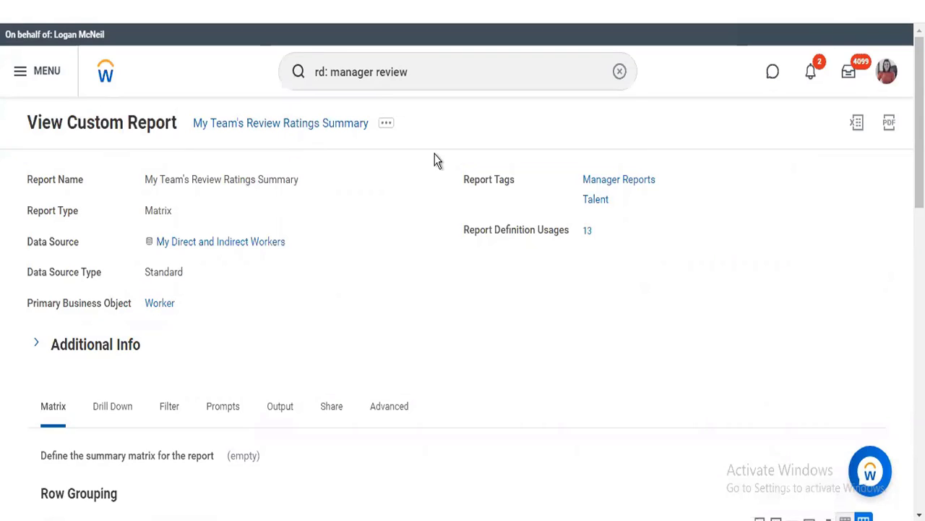
# - Examine the prompt settings of the My Team's Review Ratings Summary report and its available custom report actions
pyautogui.click(233, 412)
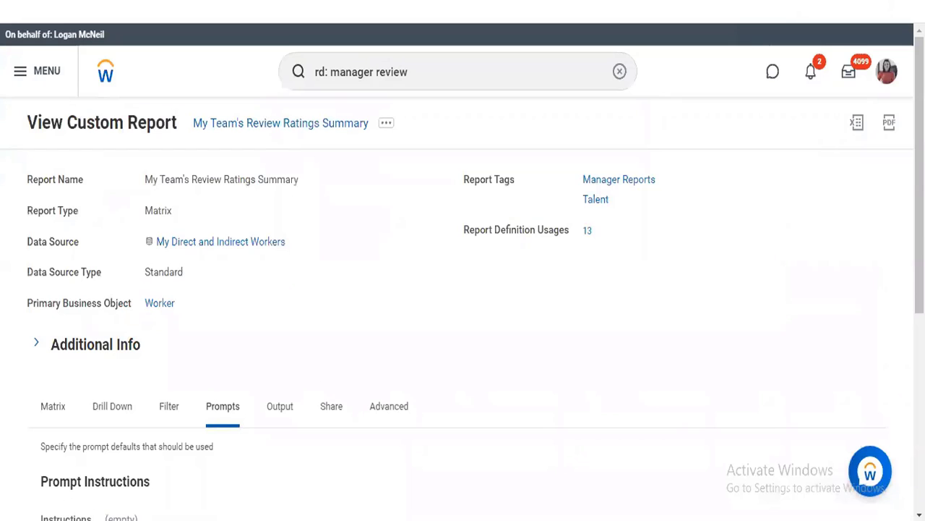
pyautogui.scroll(-3, 674, 115)
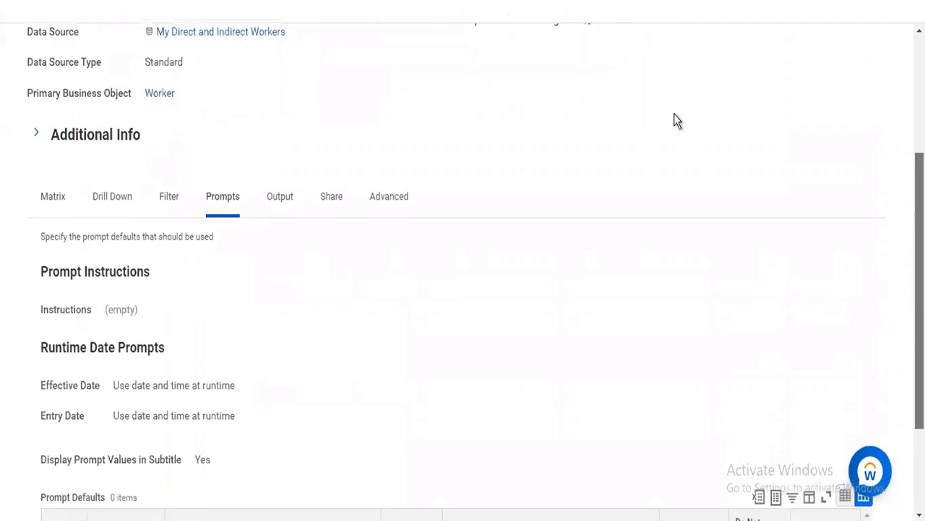
pyautogui.scroll(3, 407, 114)
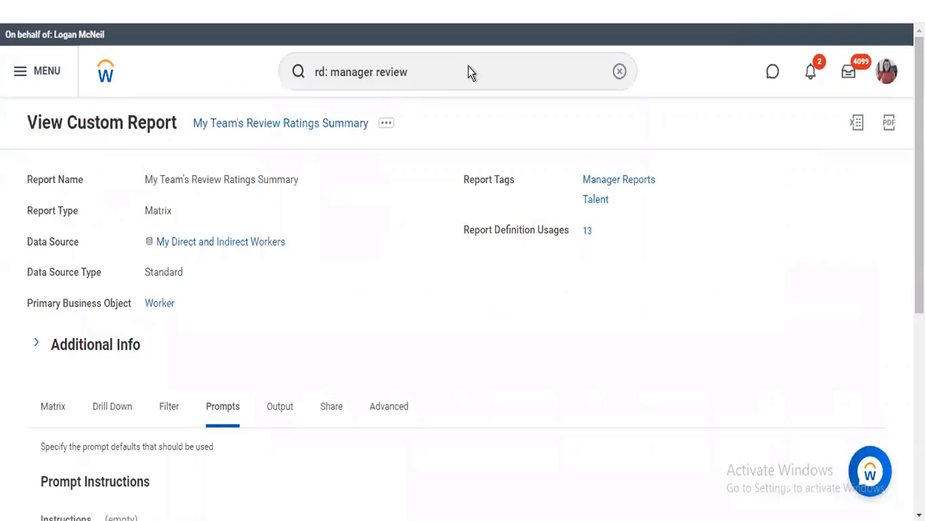
pyautogui.click(385, 125)
pyautogui.click(396, 127)
pyautogui.moveTo(430, 165)
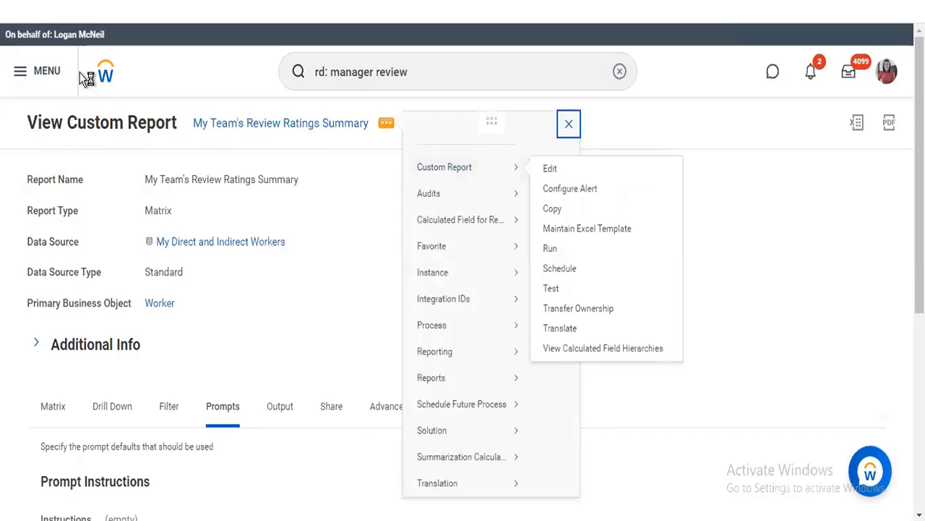
# - Return to the home page and stop the current proxy session with the Stop Proxy task
pyautogui.click(106, 73)
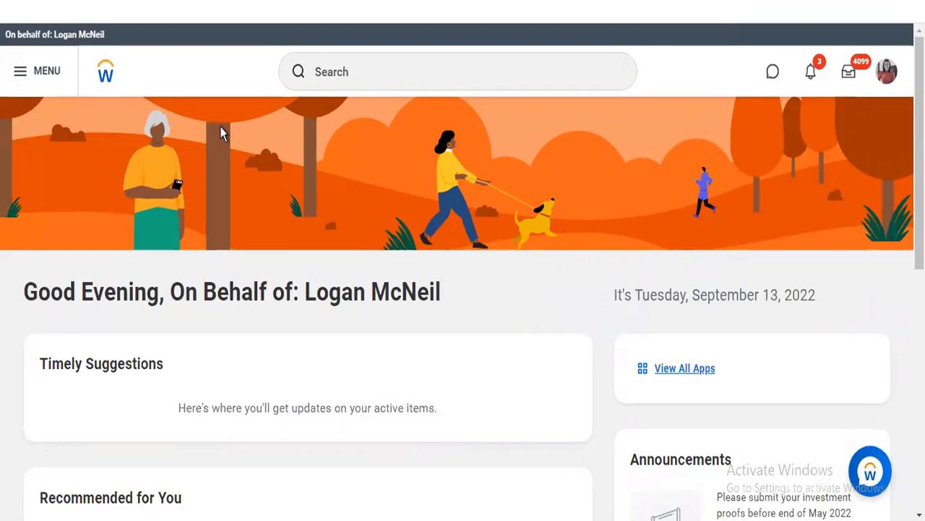
pyautogui.click(383, 80)
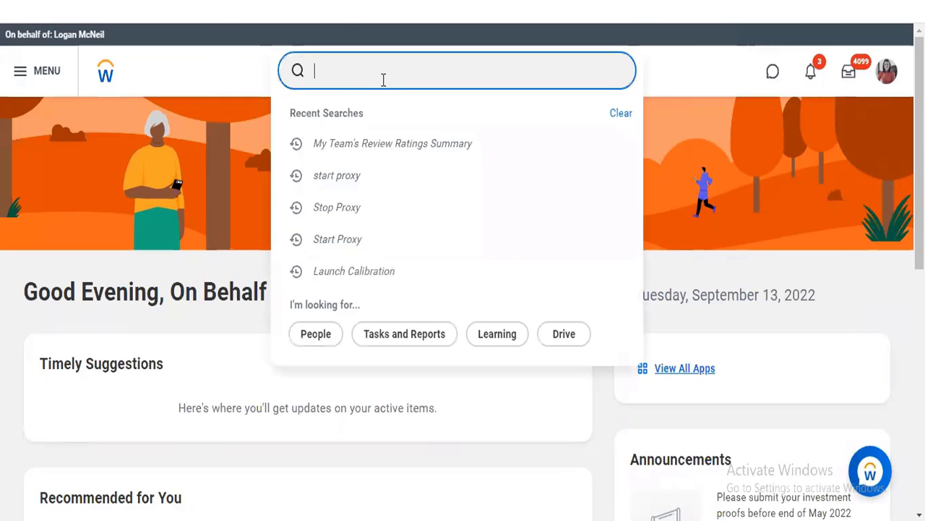
pyautogui.write('stop prox')
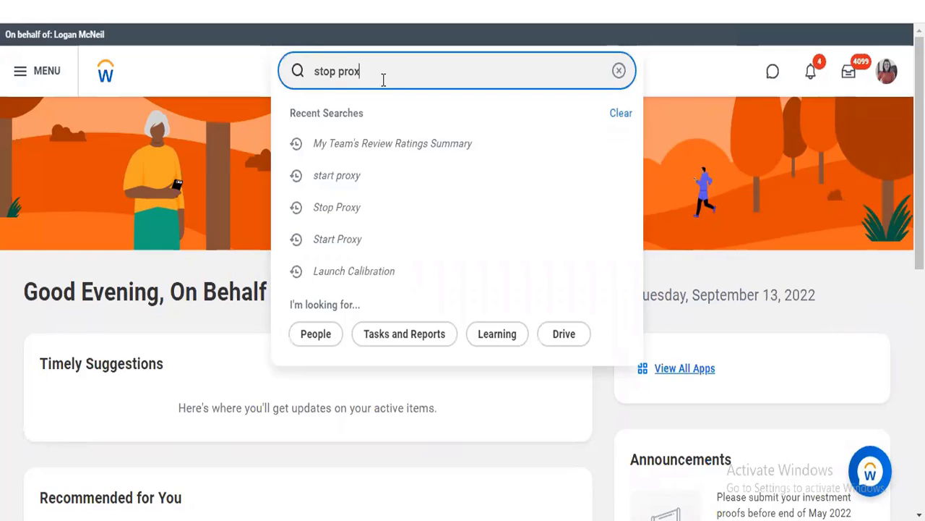
pyautogui.write('y')
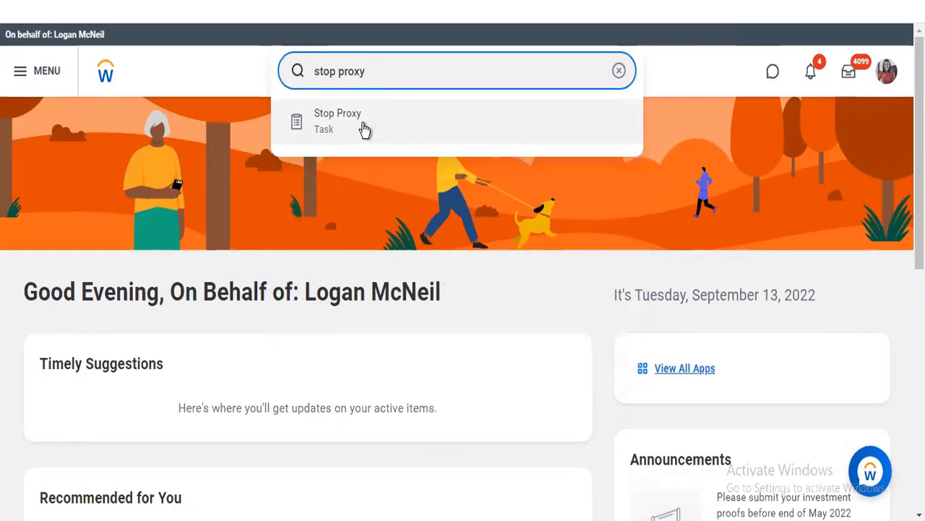
pyautogui.click(364, 129)
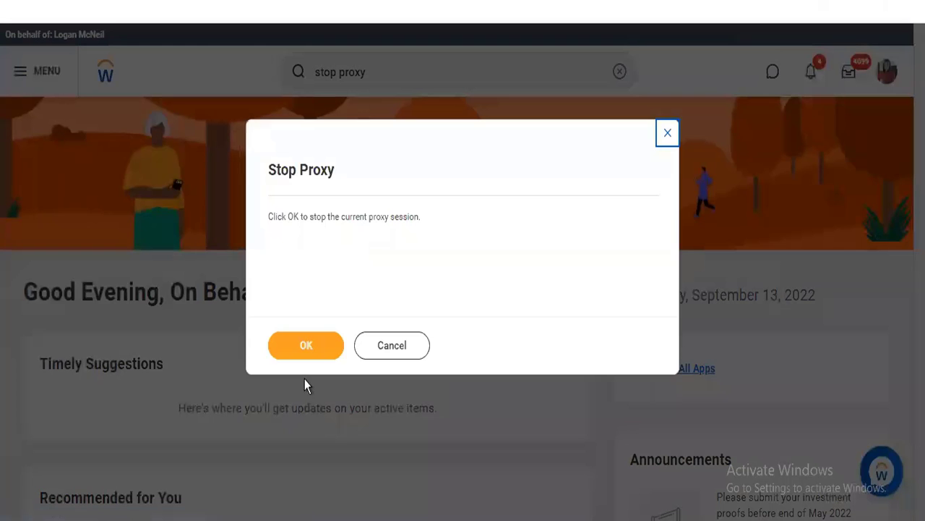
pyautogui.click(306, 345)
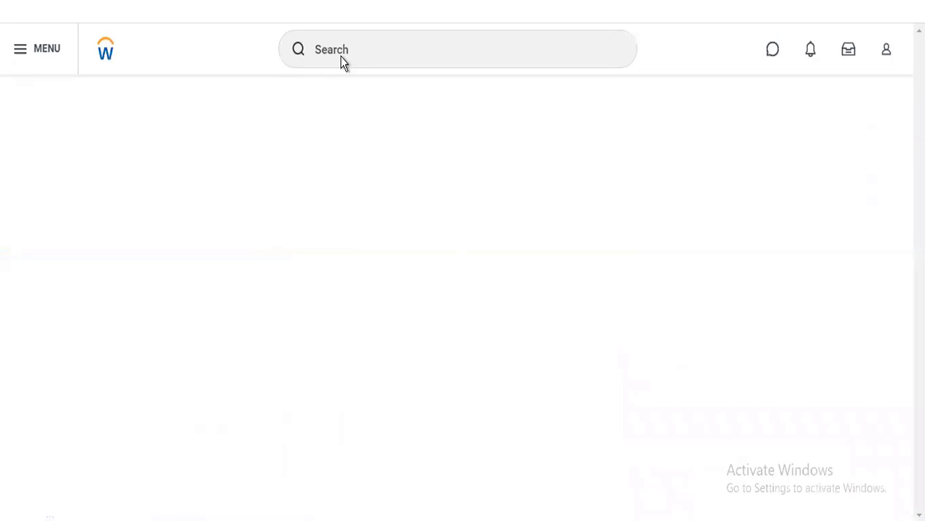
# - Search for "launch calibration" and open the Launch Calibration task
pyautogui.click(347, 52)
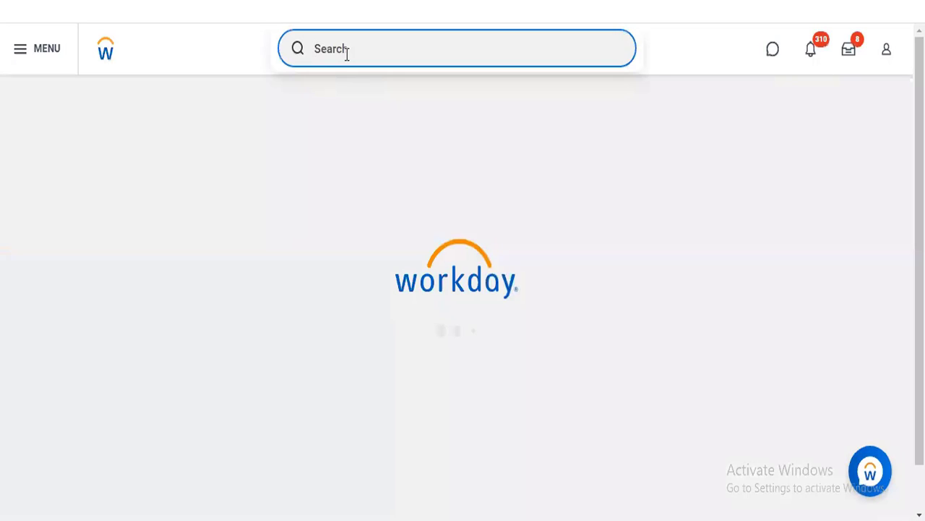
pyautogui.click(347, 52)
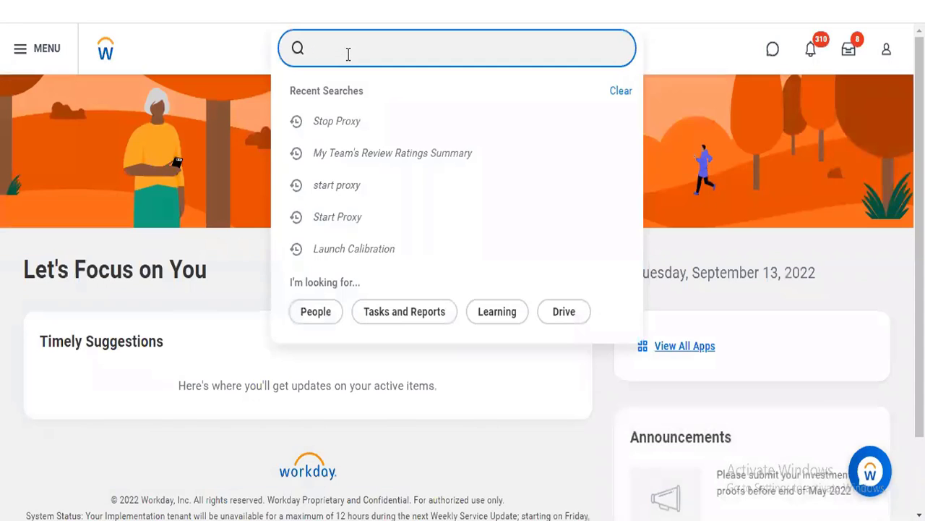
pyautogui.write('launch prep')
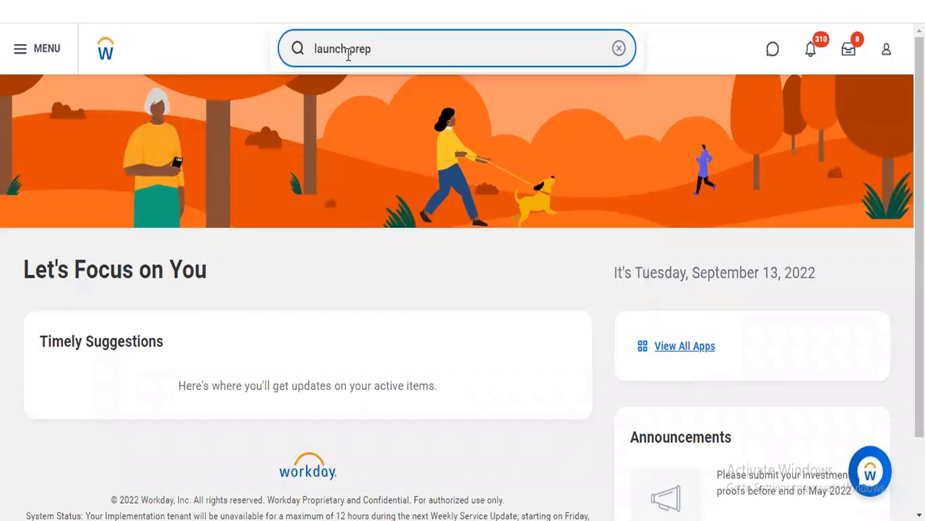
pyautogui.press('Return')
pyautogui.press('BackSpace')
pyautogui.press('BackSpace')
pyautogui.press('BackSpace')
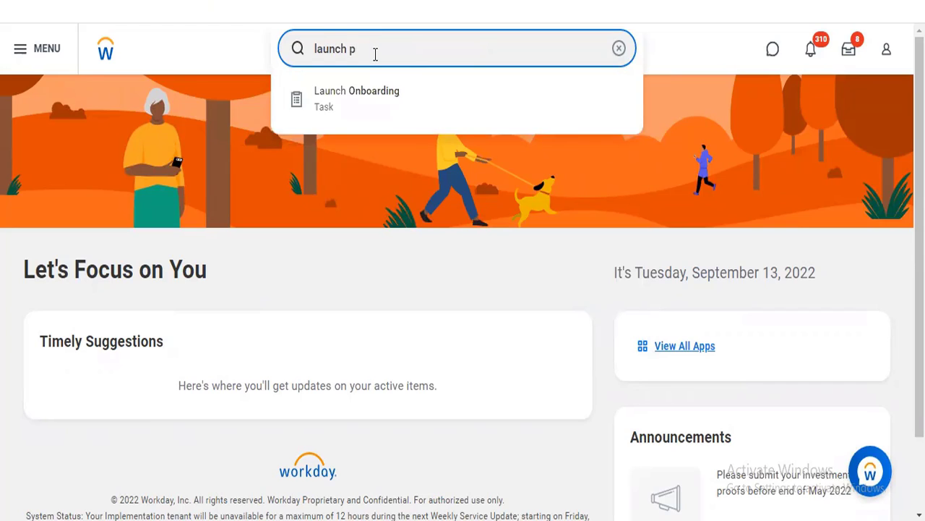
pyautogui.press('BackSpace')
pyautogui.write('calib')
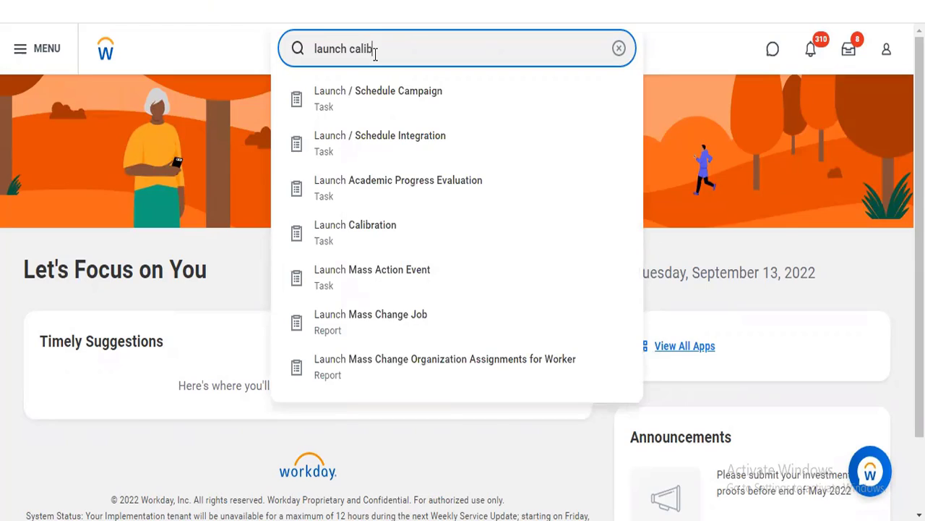
pyautogui.write('ration')
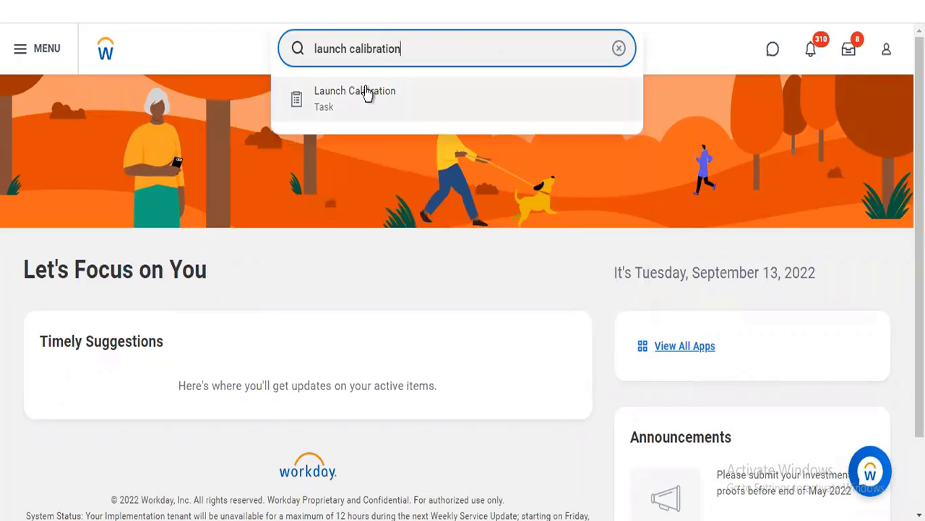
pyautogui.click(365, 93)
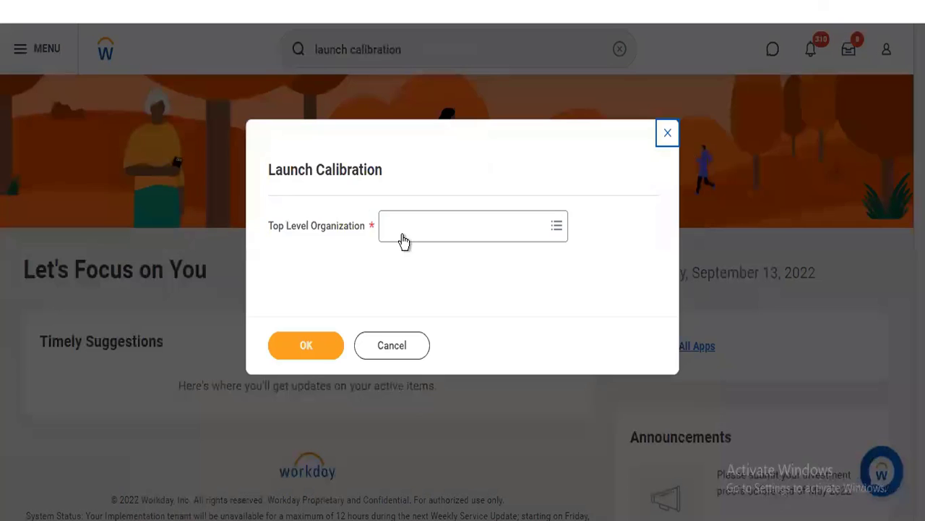
# - Try to list the Supervisory Organizations for the Top Level Organization, and cancel the calibration launch
pyautogui.click(403, 233)
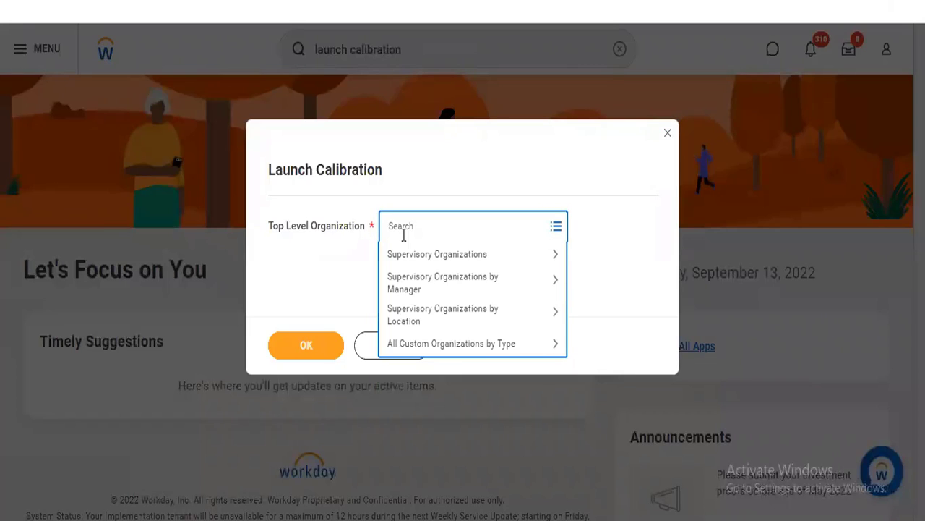
pyautogui.click(495, 265)
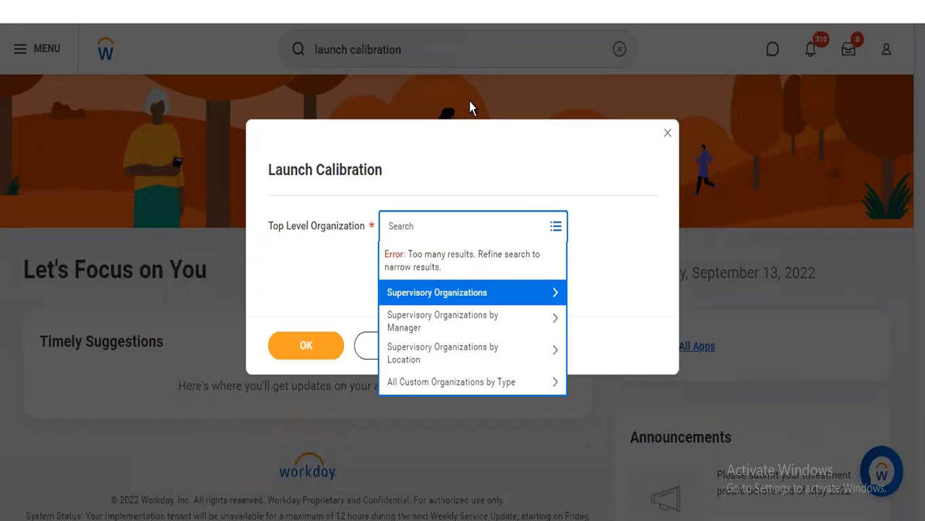
pyautogui.click(467, 182)
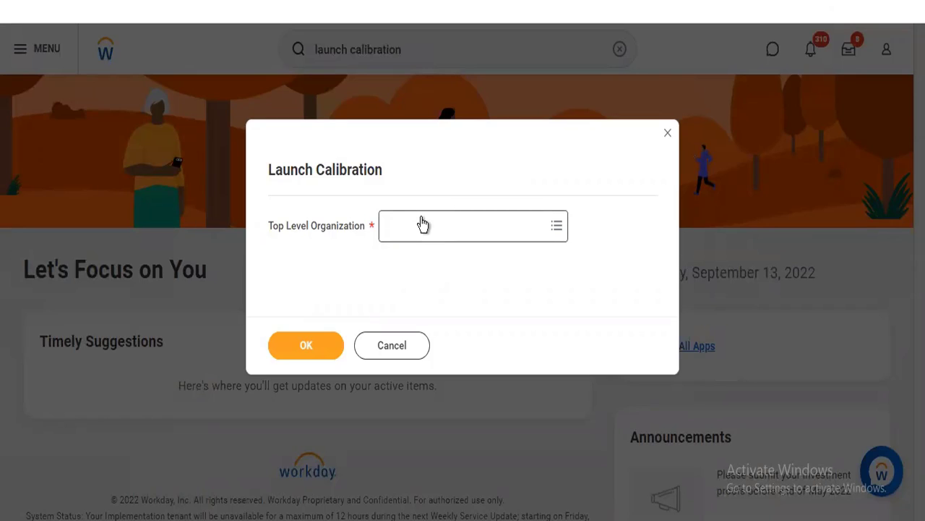
pyautogui.click(411, 346)
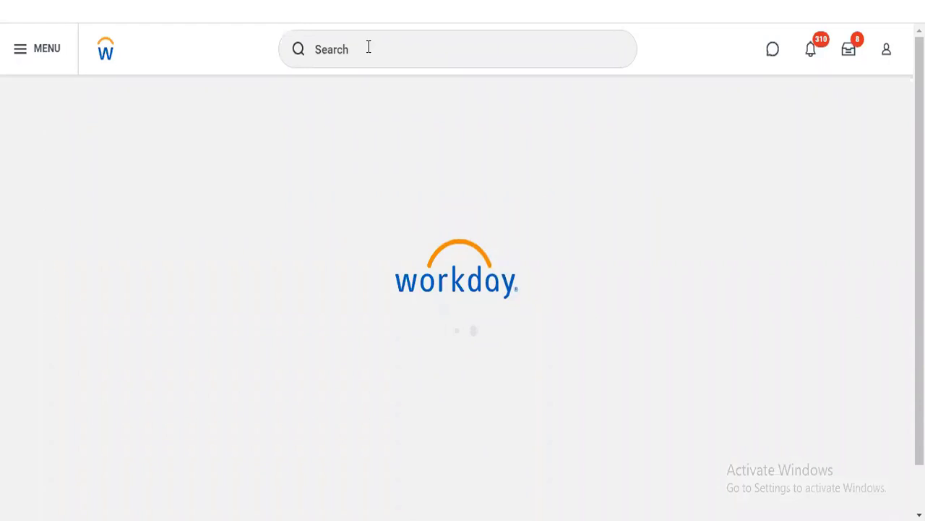
# - Search for "rd: performance review" and open the Employee Review Ratings Summary report definition
pyautogui.click(369, 46)
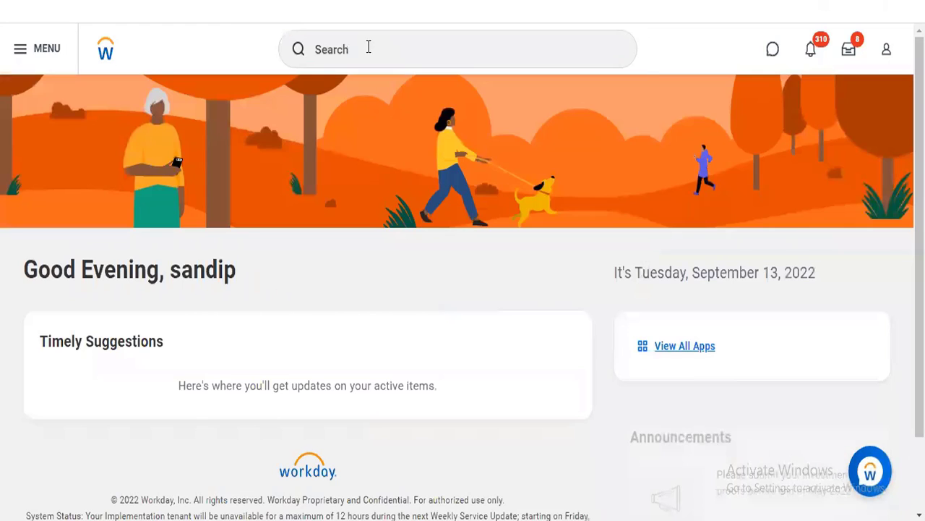
pyautogui.click(369, 46)
pyautogui.write('rd:')
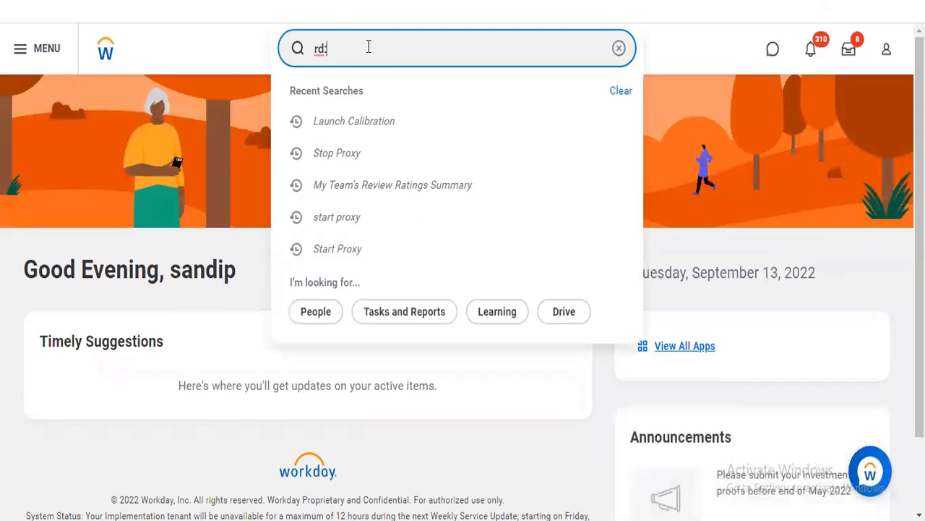
pyautogui.write(' performance r')
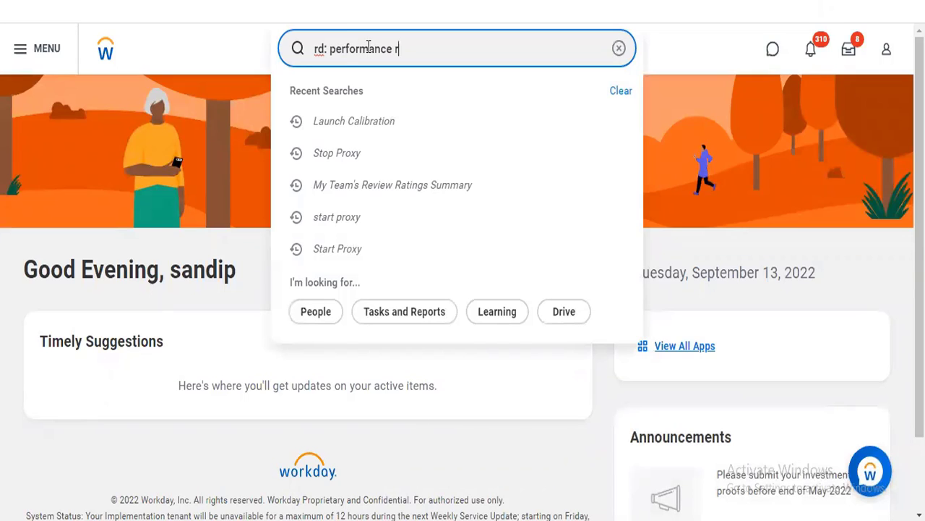
pyautogui.write('eview')
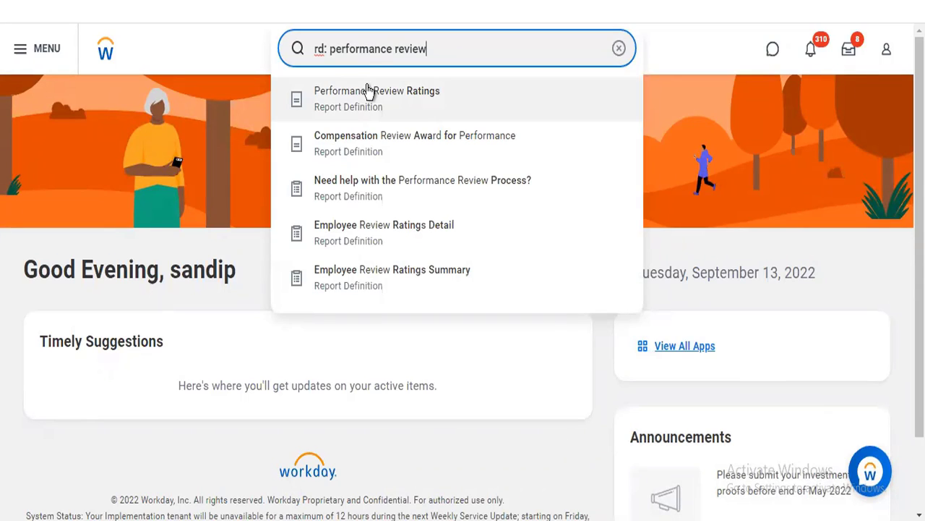
pyautogui.click(393, 283)
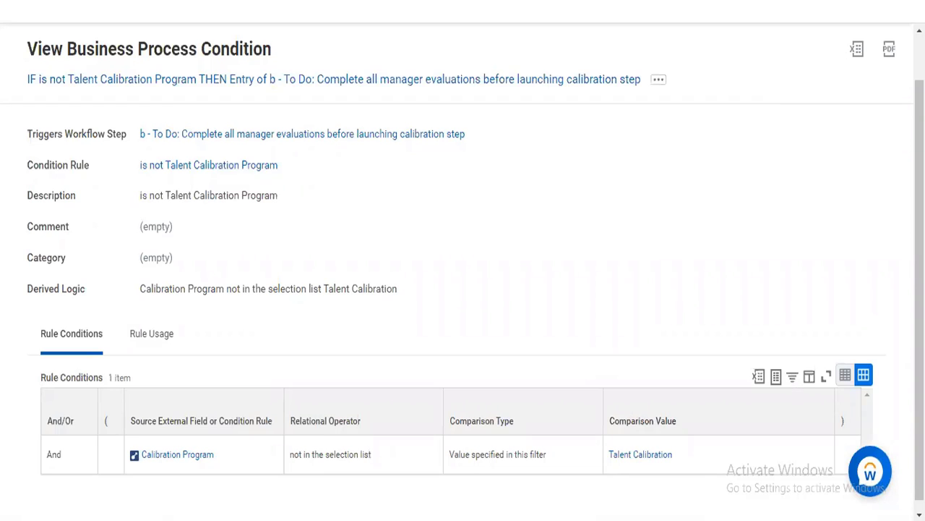
# - Open the condition rule "is not Talent Calibration Program" of the business process condition in a new tab
pyautogui.rightClick(207, 171)
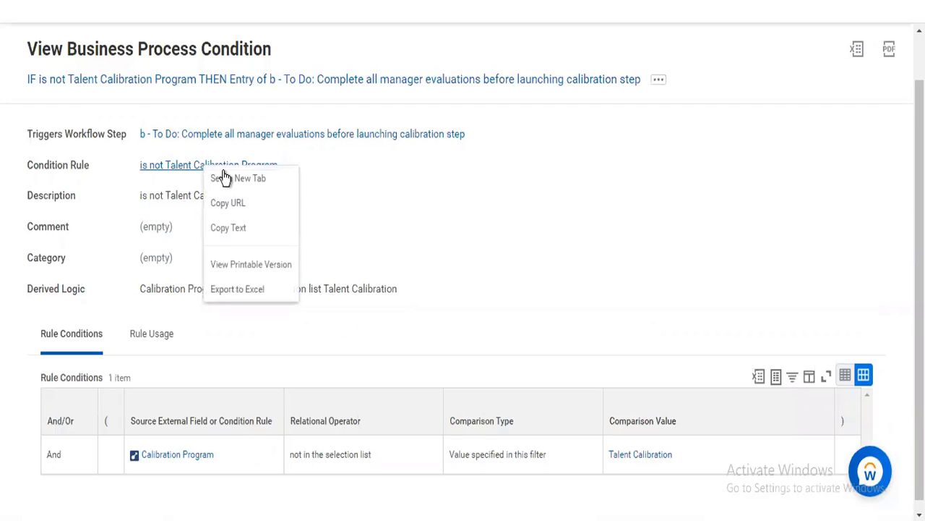
pyautogui.click(224, 178)
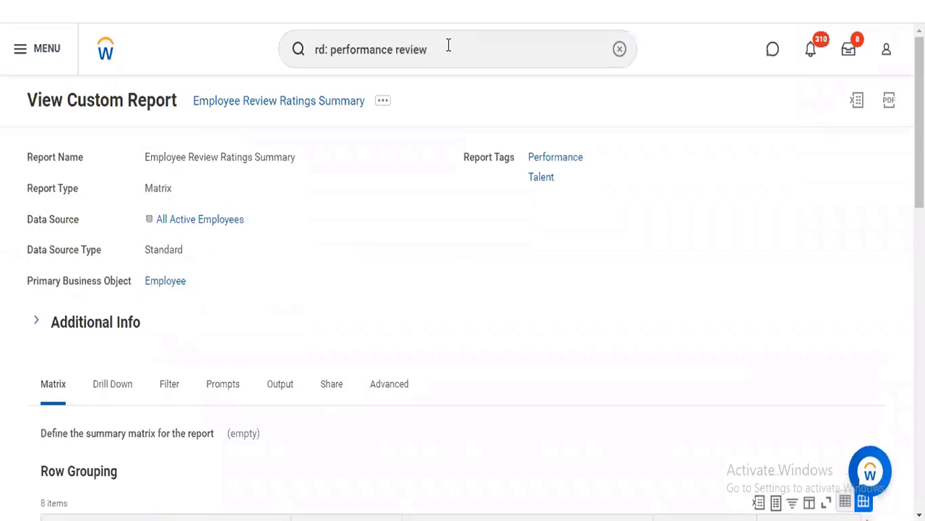
# - Shorten the search term to "rd: performance" and list all matching report definitions
pyautogui.click(449, 44)
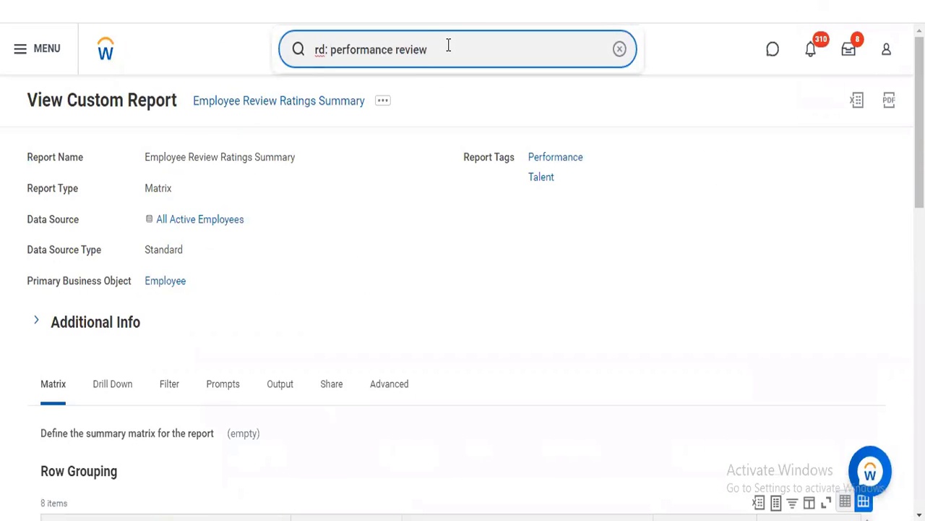
pyautogui.press('BackSpace')
pyautogui.press('BackSpace')
pyautogui.press('BackSpace')
pyautogui.press('BackSpace')
pyautogui.press('BackSpace')
pyautogui.press('BackSpace')
pyautogui.press('Return')
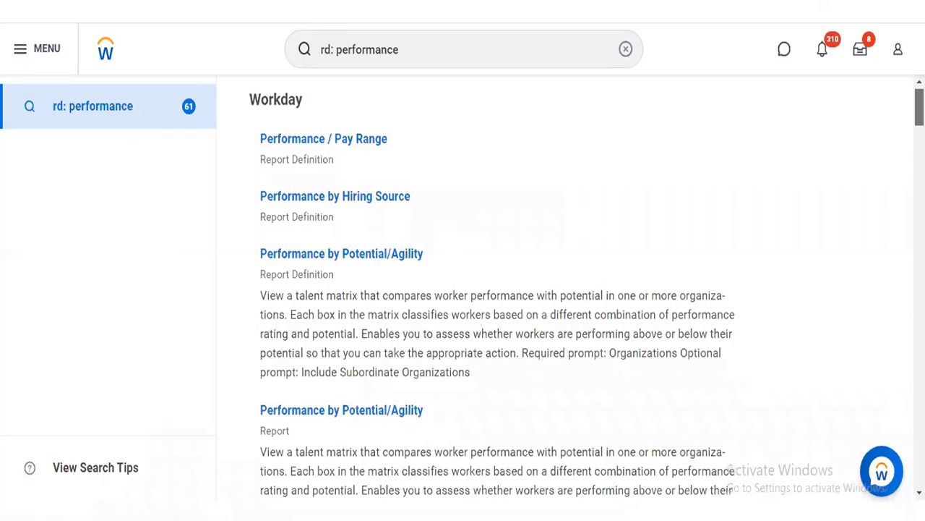
# - Find the Talent Performance report among the "rd: performance" results and open it in a new tab
pyautogui.scroll(-1, 586, 289)
pyautogui.scroll(-3, 586, 289)
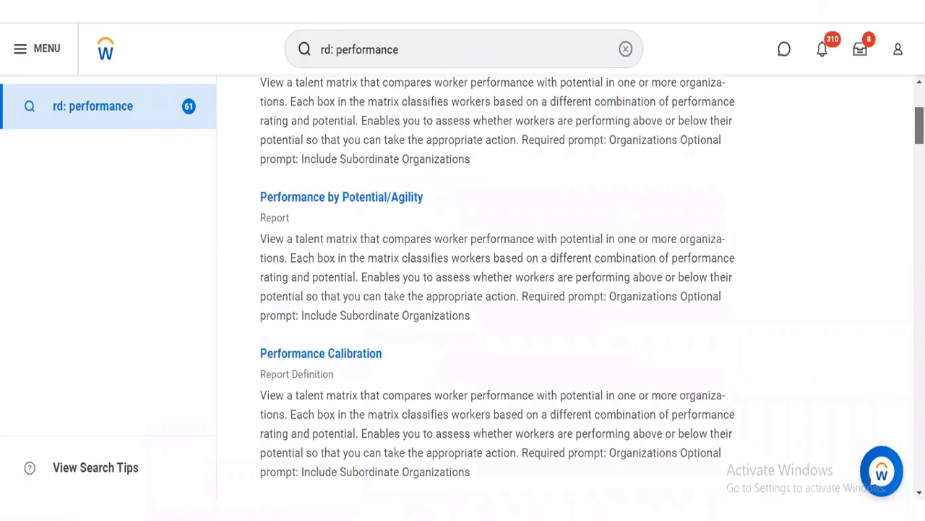
pyautogui.scroll(-5, 585, 290)
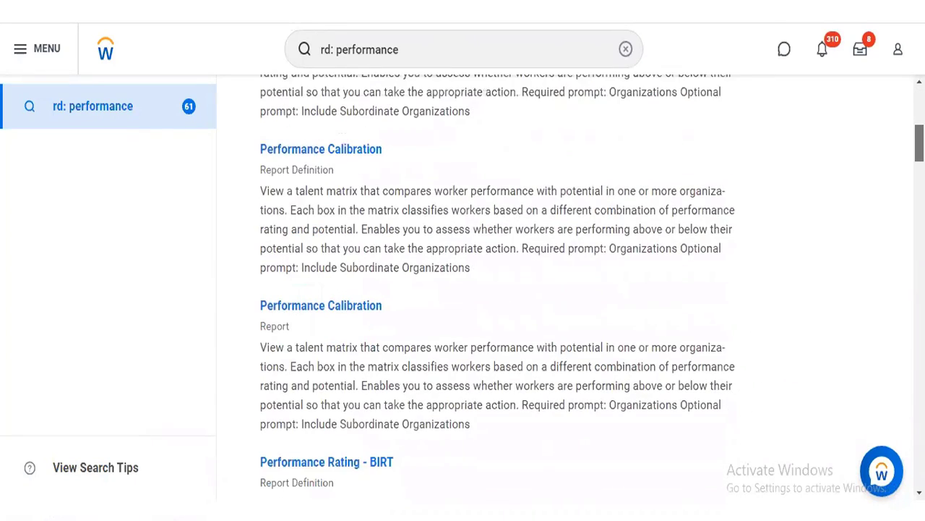
pyautogui.scroll(-3, 585, 290)
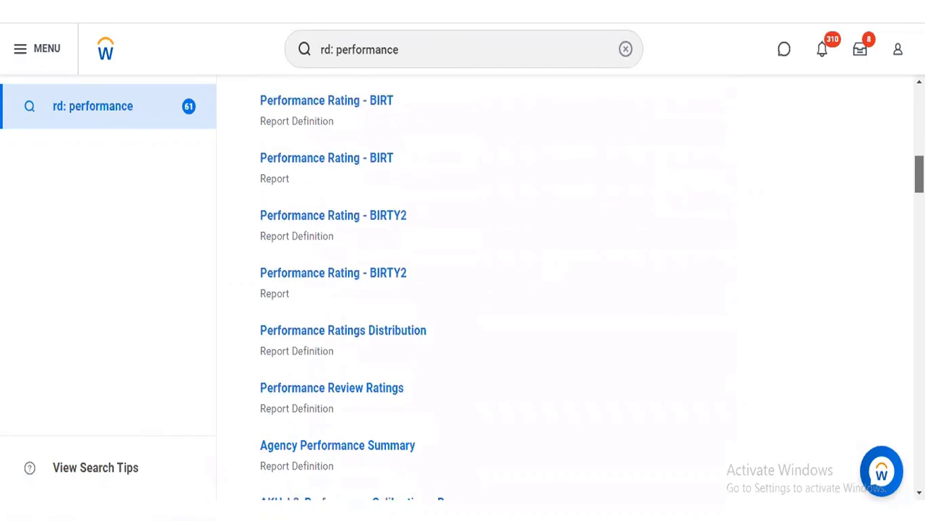
pyautogui.moveTo(919, 178); pyautogui.dragTo(920, 181)
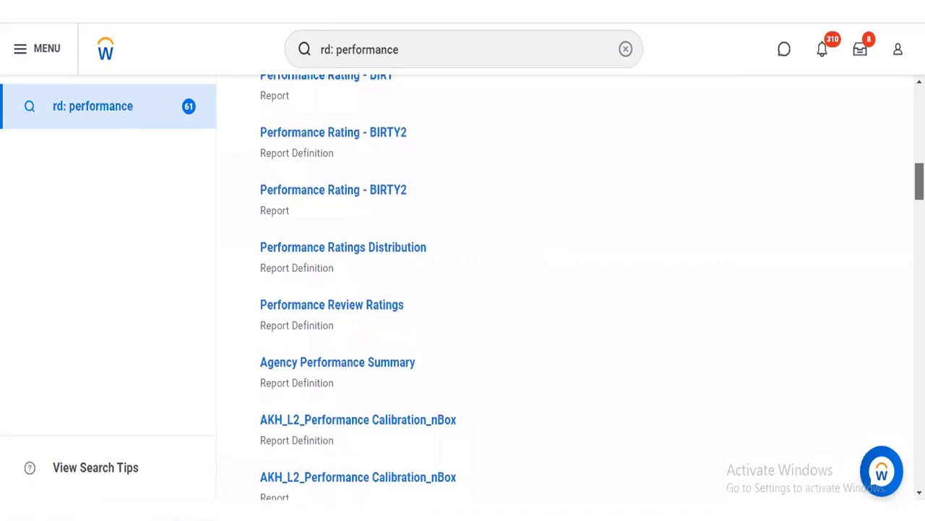
pyautogui.scroll(-20, 300, 432)
pyautogui.rightClick(300, 432)
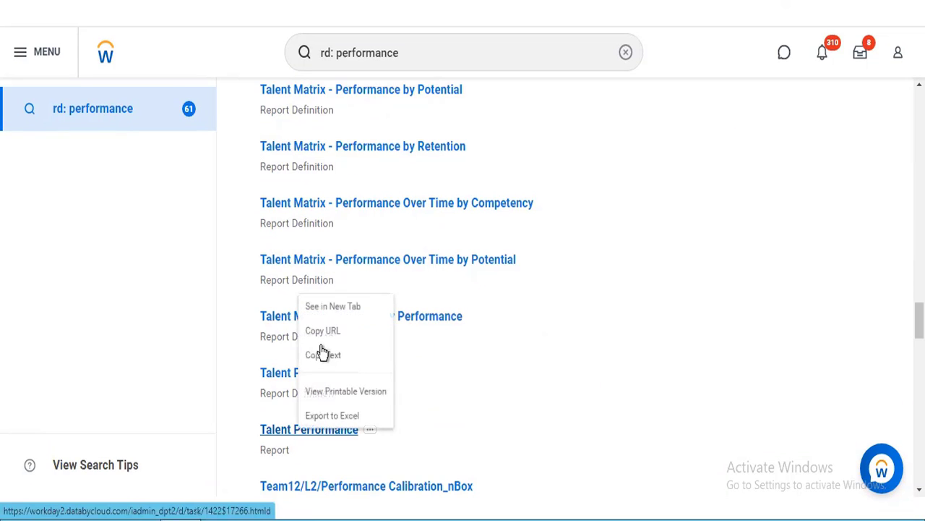
pyautogui.click(340, 316)
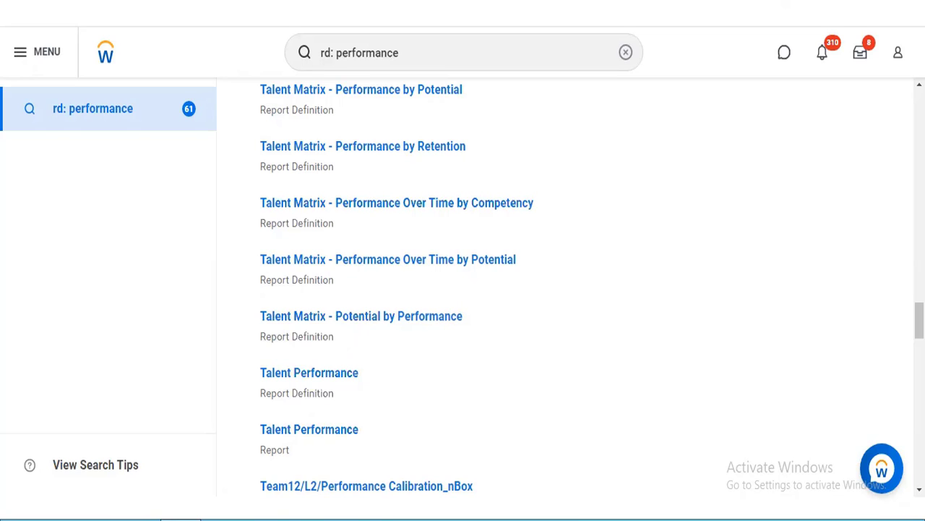
# - Examine the remaining "rd: performance" results through the end of the list for calibration and review rating reports
pyautogui.scroll(-3, 564, 290)
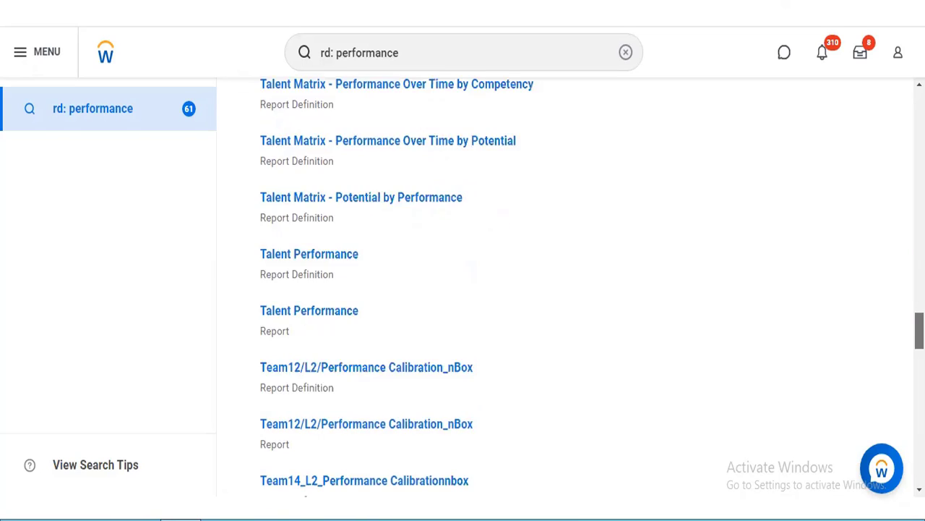
pyautogui.scroll(-6, 564, 289)
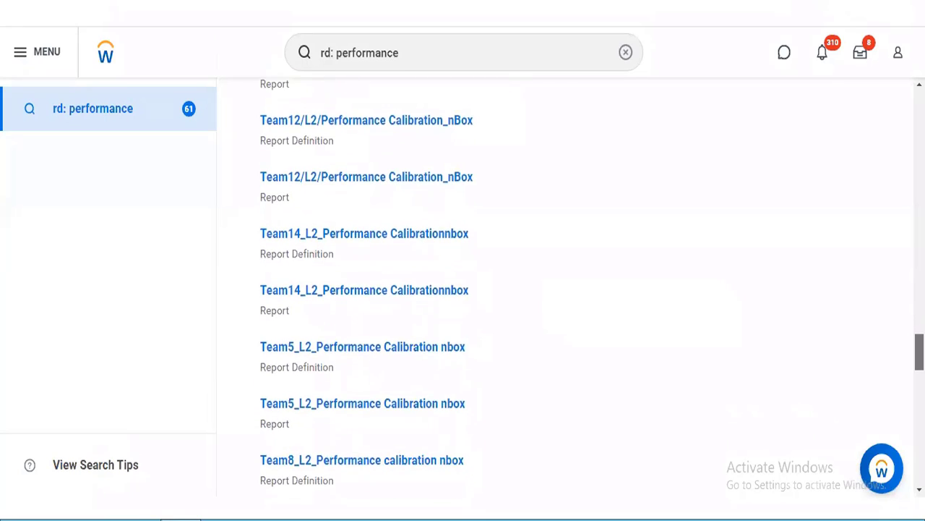
pyautogui.scroll(-6, 564, 289)
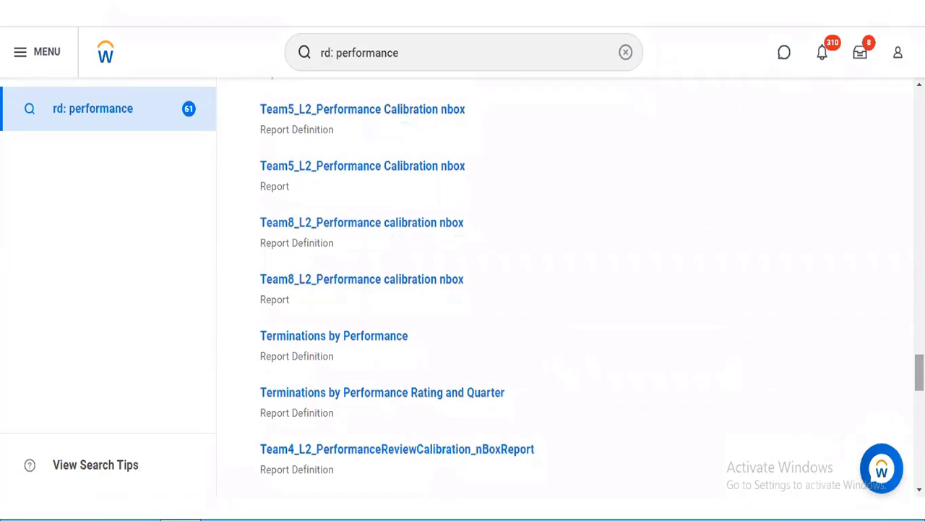
pyautogui.scroll(-5, 564, 289)
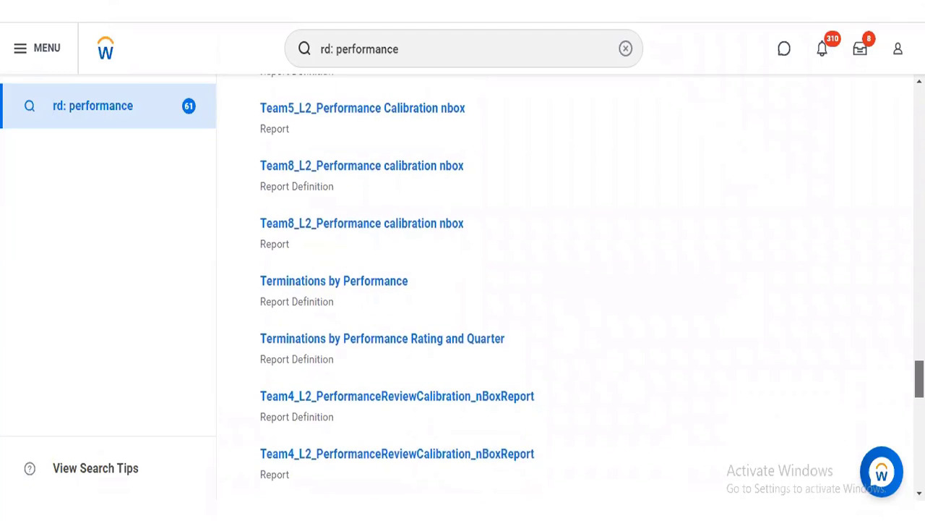
pyautogui.scroll(-8, 564, 289)
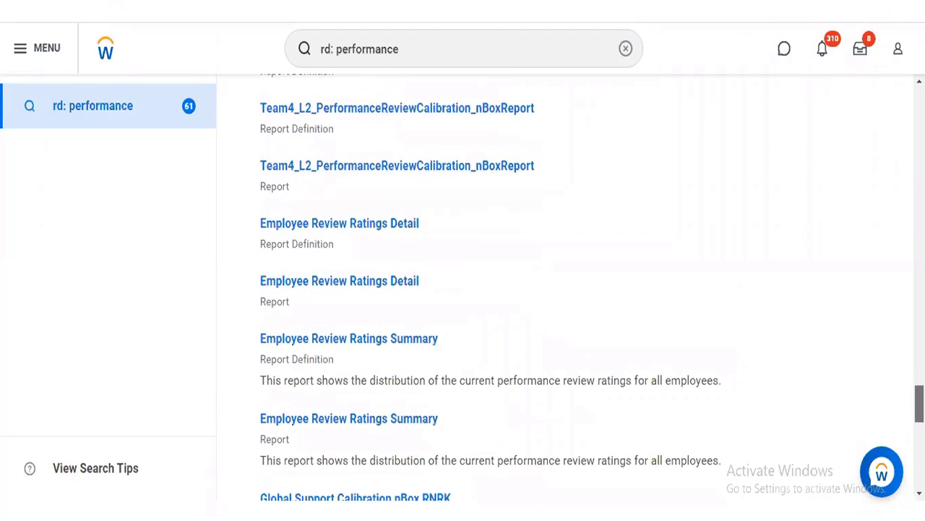
pyautogui.scroll(-6, 563, 289)
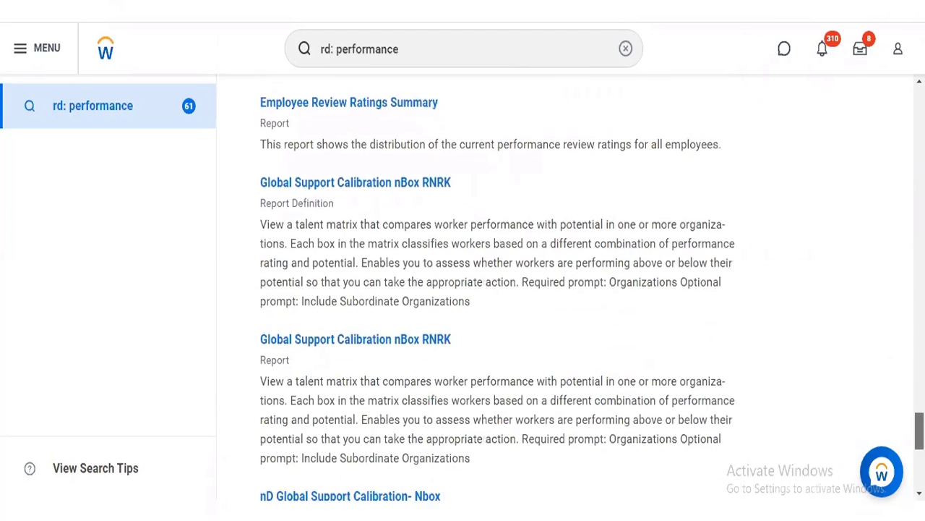
pyautogui.scroll(-4, 564, 289)
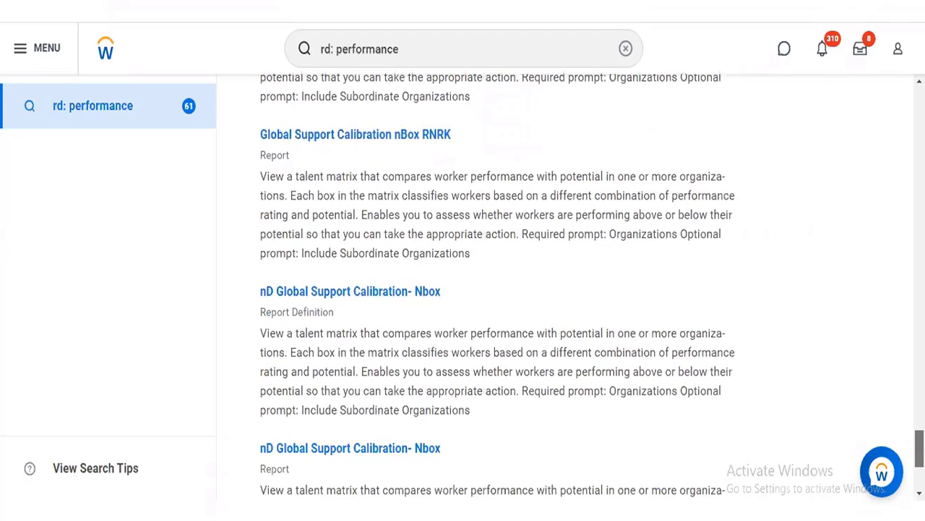
pyautogui.scroll(-6, 564, 289)
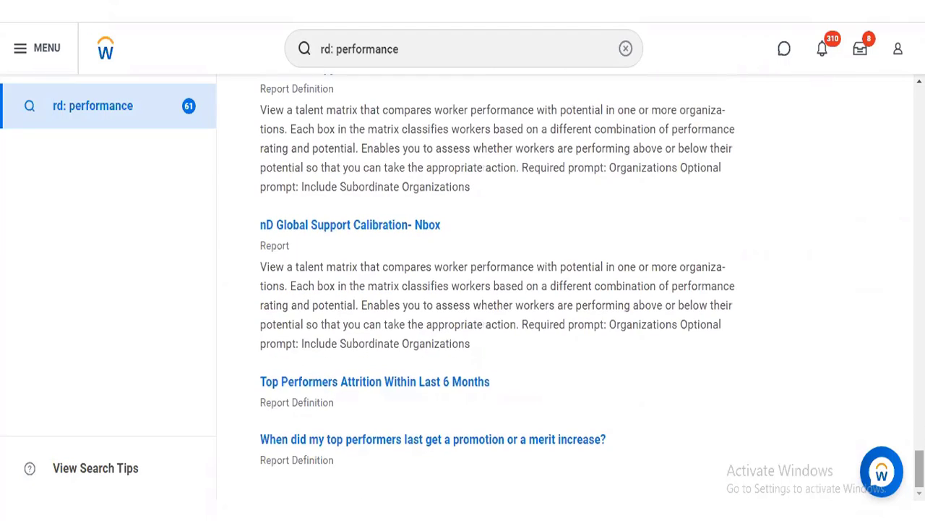
pyautogui.moveTo(920, 468); pyautogui.dragTo(919, 105)
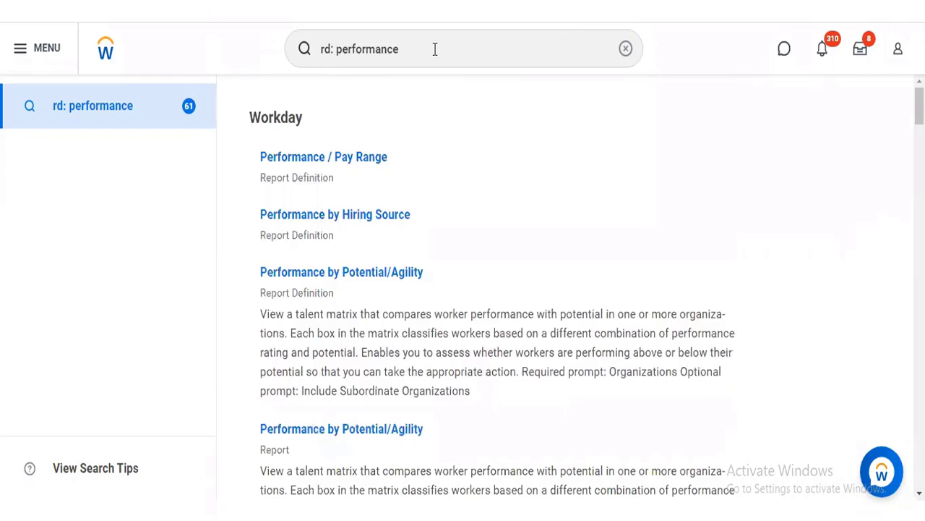
# - Replace the search term with "rd: review" and list all matching report definitions
pyautogui.click(435, 49)
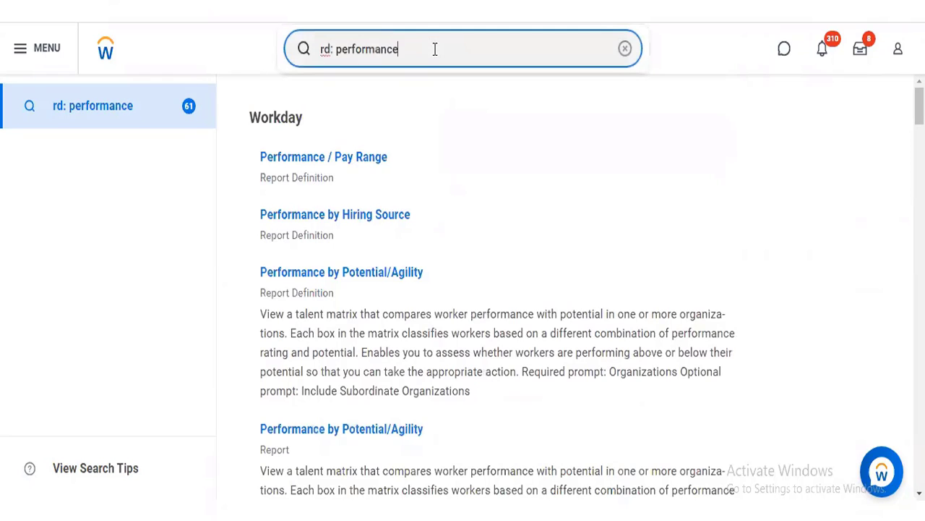
pyautogui.press('BackSpace')
pyautogui.press('BackSpace')
pyautogui.press('BackSpace')
pyautogui.press('BackSpace')
pyautogui.press('BackSpace')
pyautogui.press('BackSpace')
pyautogui.press('BackSpace')
pyautogui.press('BackSpace')
pyautogui.press('BackSpace')
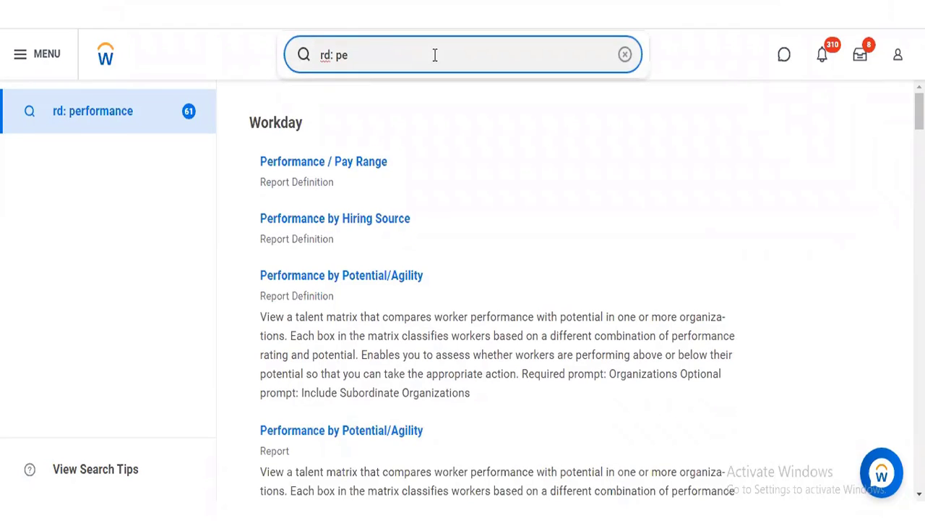
pyautogui.press('BackSpace')
pyautogui.press('BackSpace')
pyautogui.write('review')
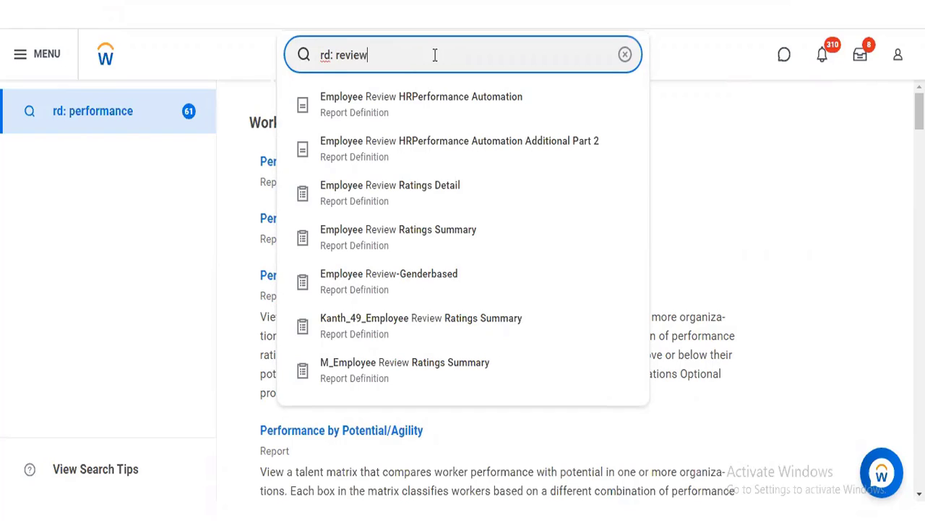
pyautogui.press('Return')
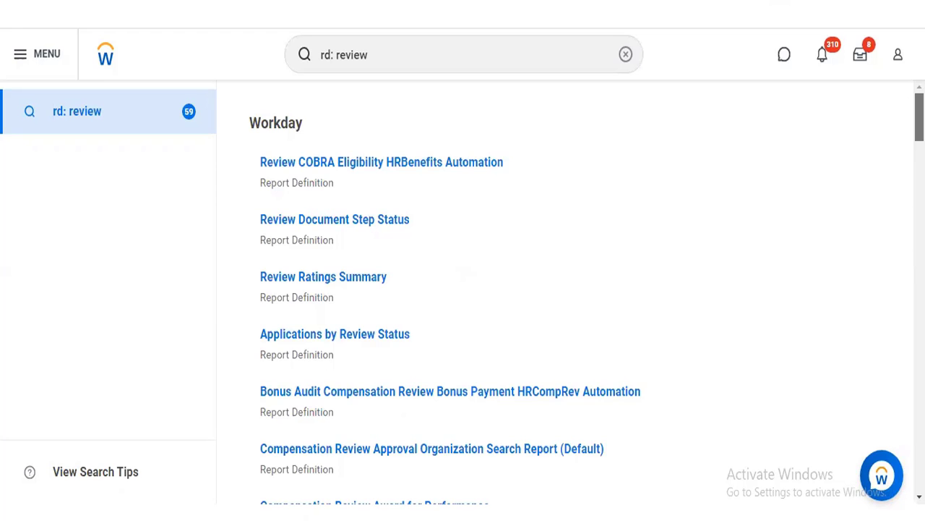
# - Find the My Team's Review Ratings report definition among the "rd: review" results and open it in a new tab
pyautogui.scroll(-3, 571, 289)
pyautogui.scroll(-5, 571, 289)
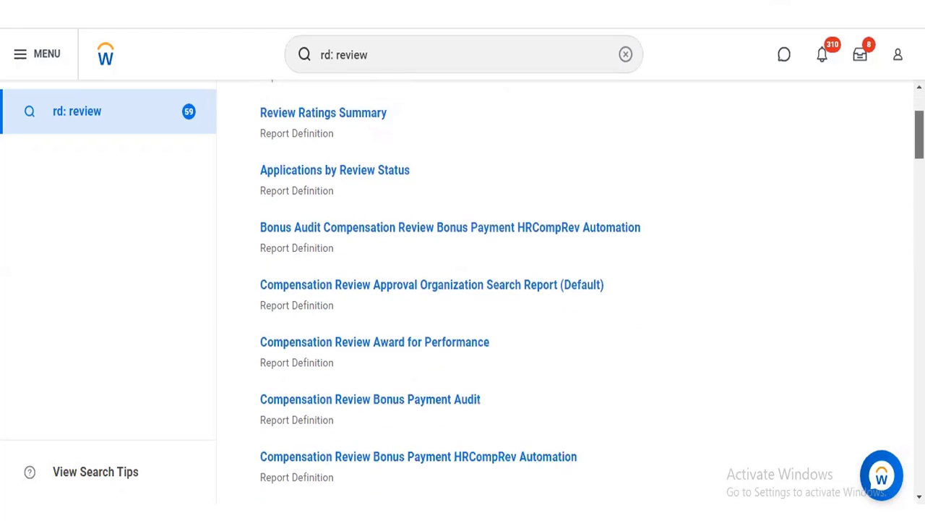
pyautogui.scroll(-4, 484, 289)
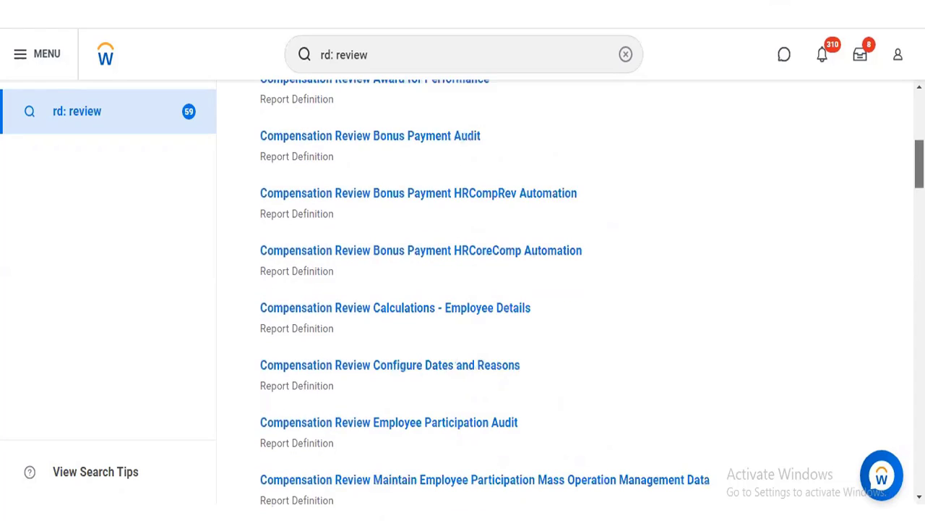
pyautogui.scroll(-1, 485, 289)
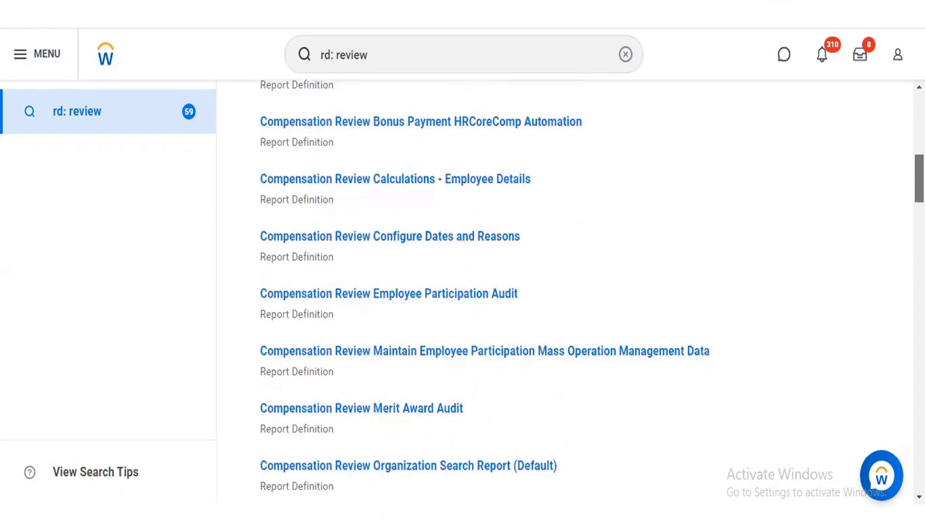
pyautogui.scroll(-4, 484, 289)
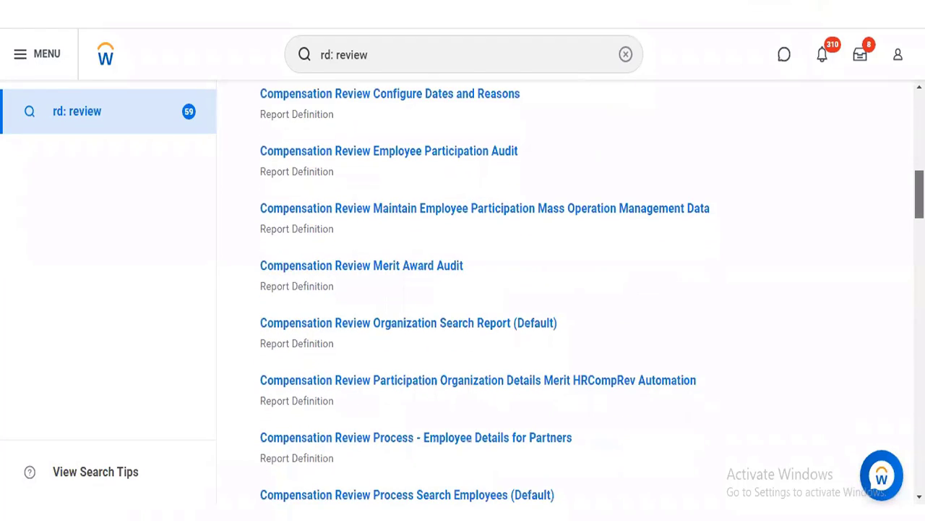
pyautogui.scroll(-2, 484, 289)
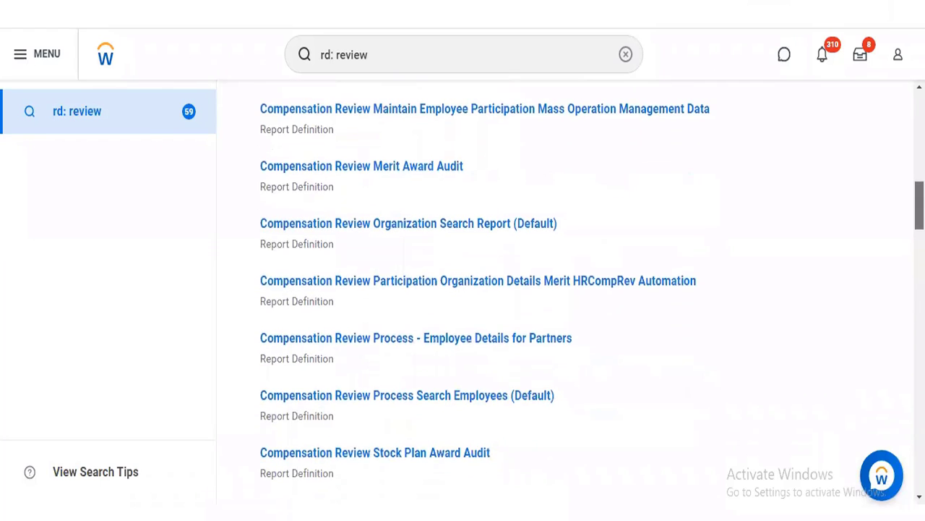
pyautogui.scroll(-4, 485, 289)
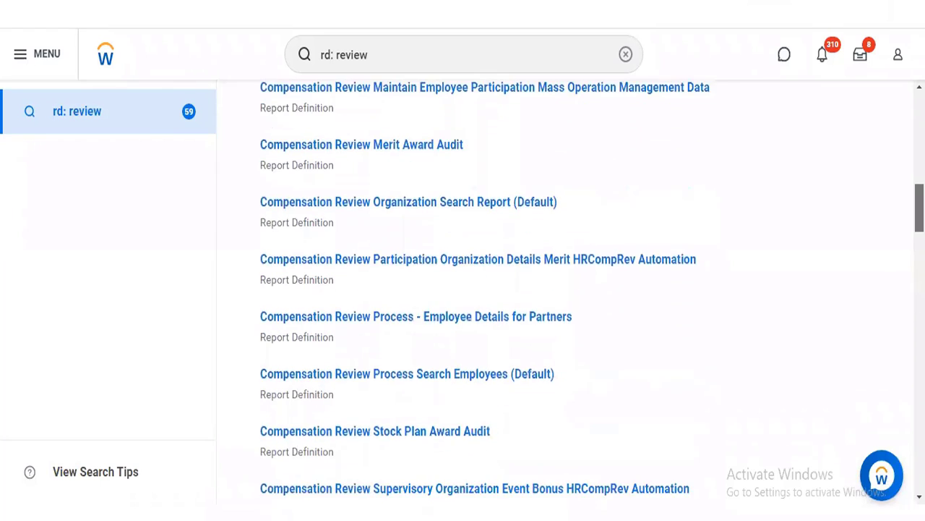
pyautogui.scroll(-5, 484, 289)
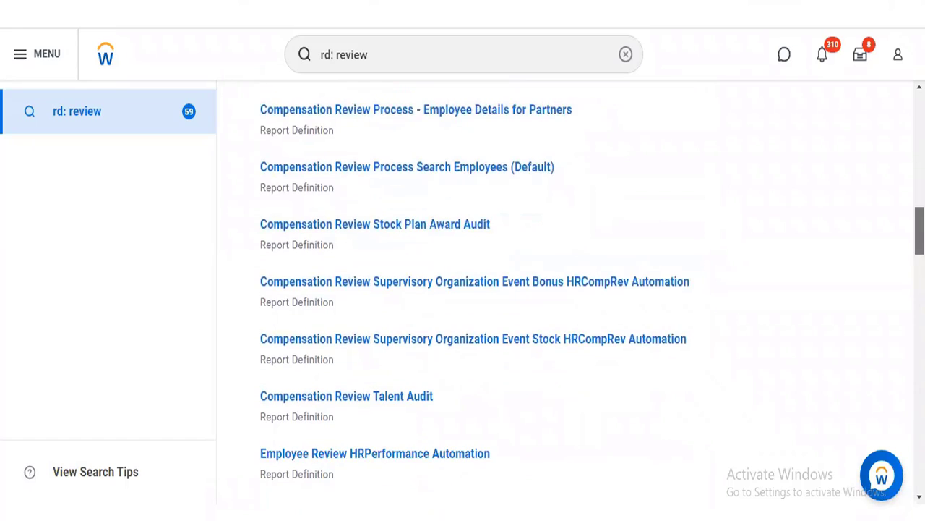
pyautogui.scroll(-6, 484, 289)
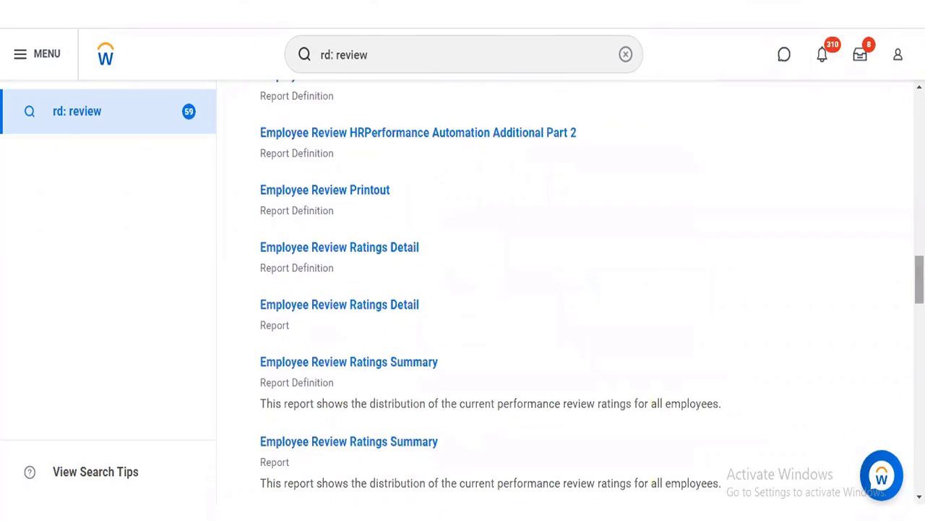
pyautogui.scroll(-6, 485, 290)
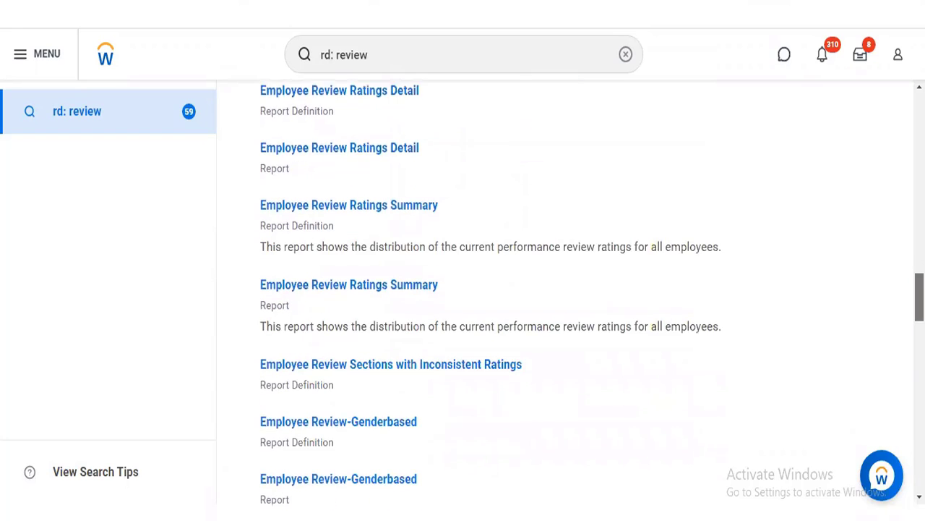
pyautogui.scroll(-7, 484, 289)
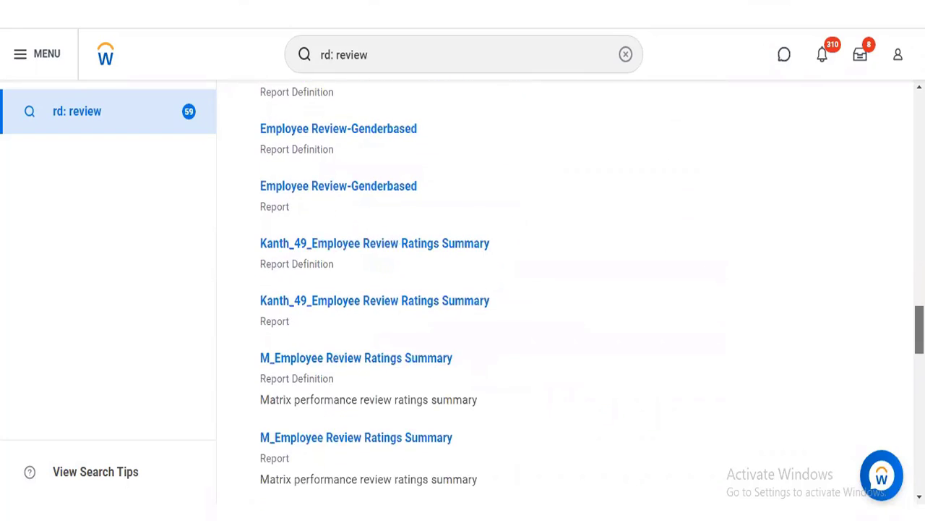
pyautogui.scroll(-1, 484, 289)
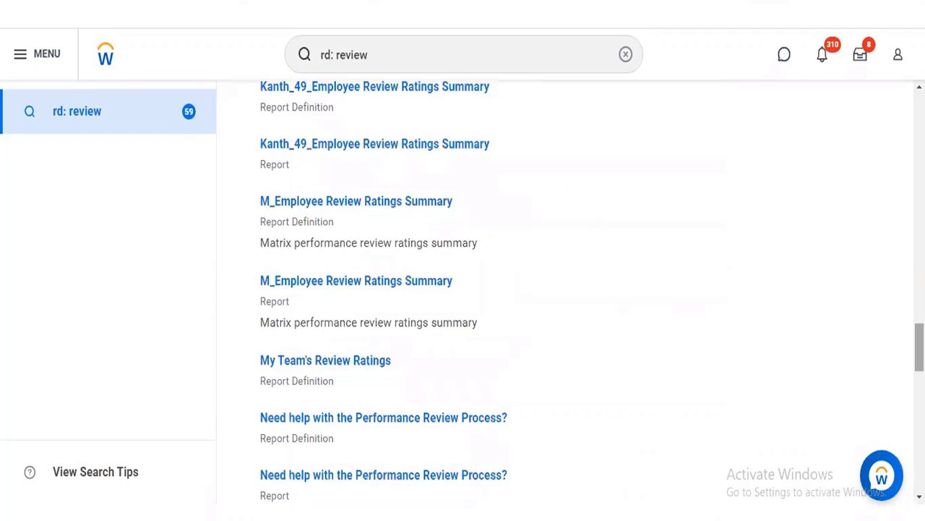
pyautogui.rightClick(330, 364)
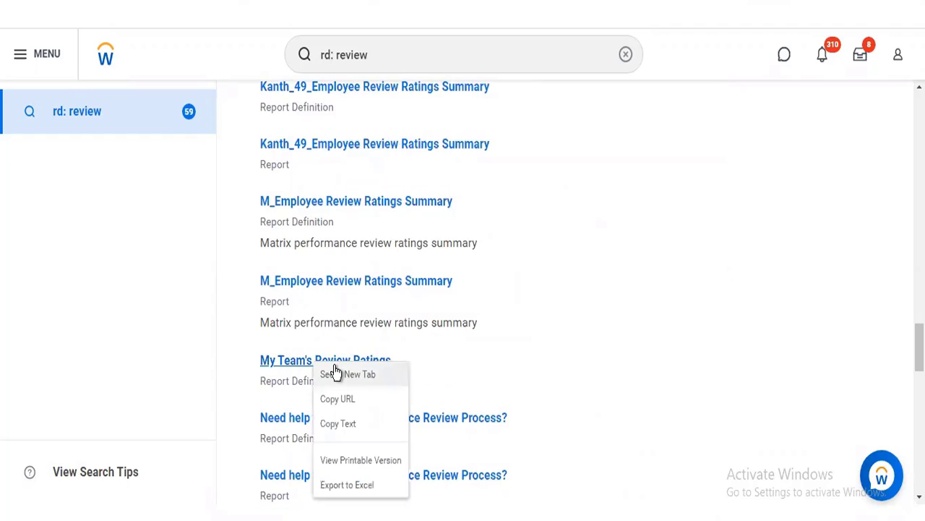
pyautogui.click(336, 371)
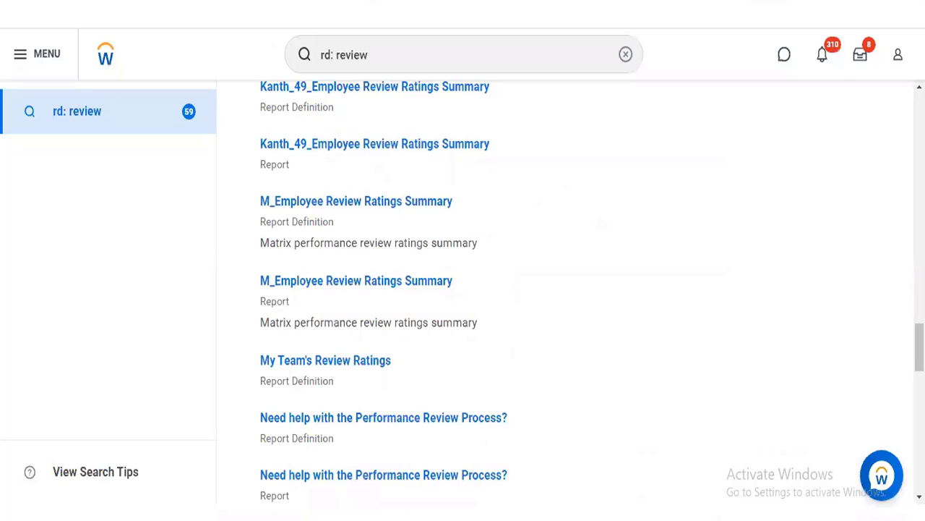
# - Open the Performance Review Ratings report definition from the same results in a new tab
pyautogui.scroll(-2, 462, 289)
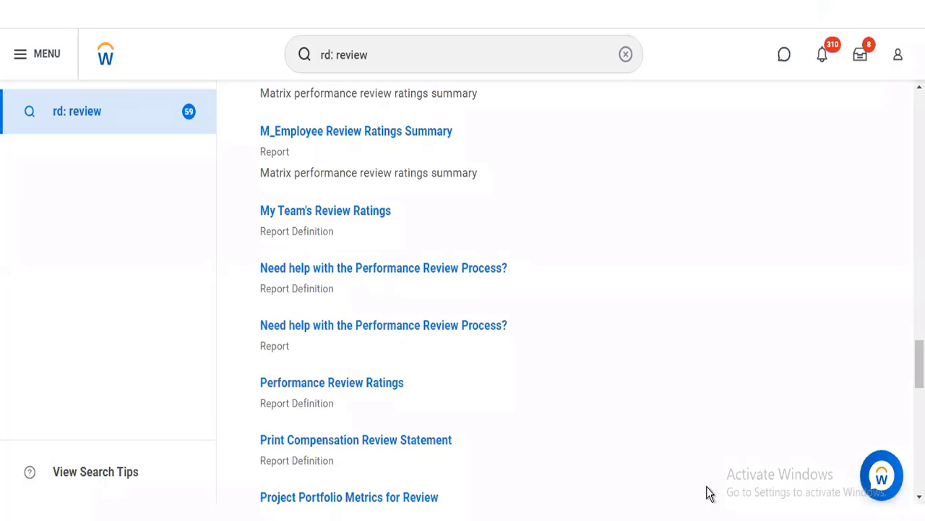
pyautogui.rightClick(334, 382)
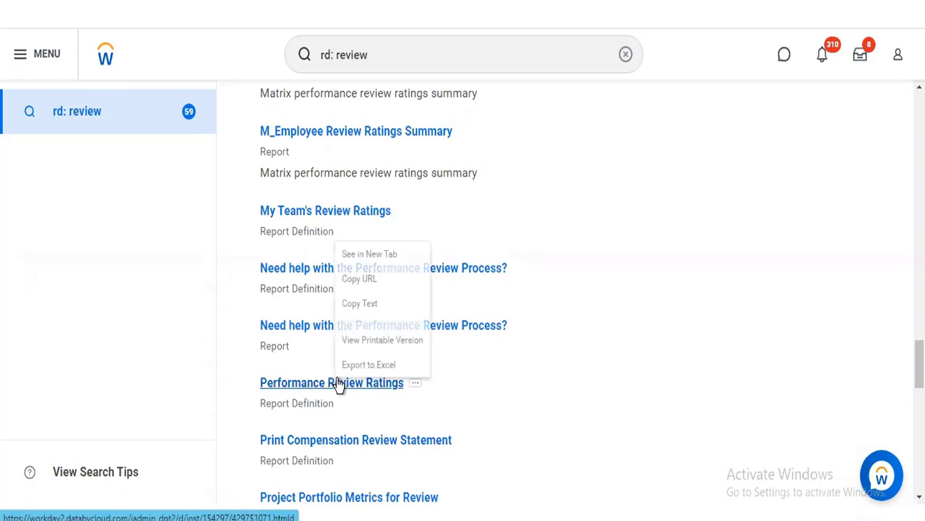
pyautogui.click(364, 253)
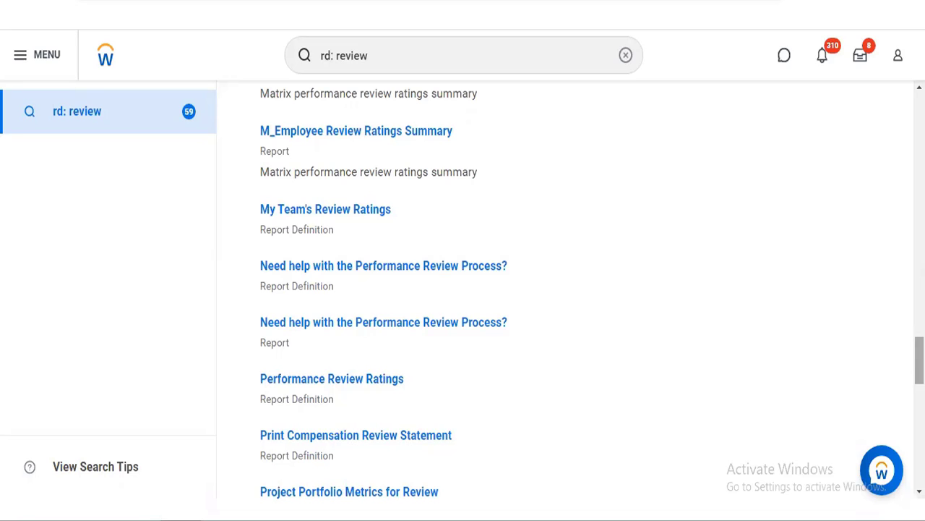
# - Examine the remaining "rd: review" results toward the end of the list for other review rating reports
pyautogui.scroll(-3, 563, 289)
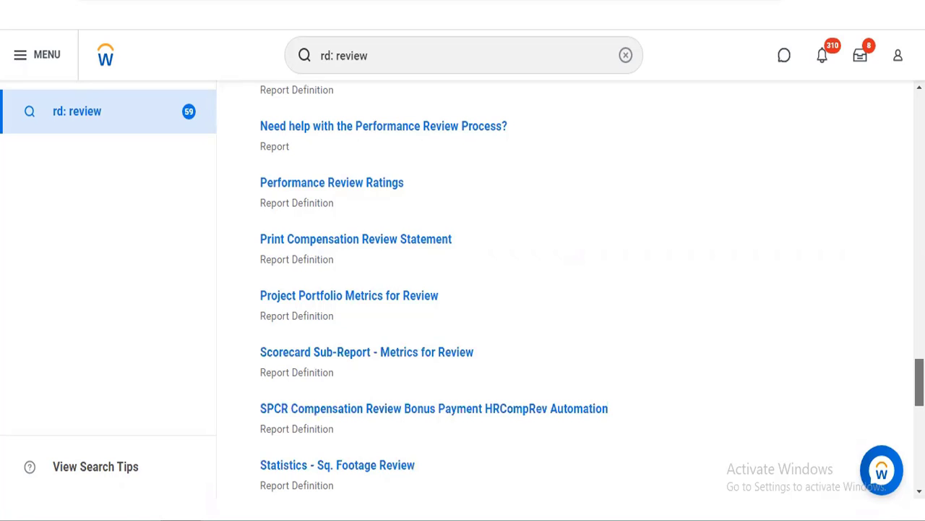
pyautogui.scroll(-3, 578, 282)
pyautogui.scroll(-1, 578, 289)
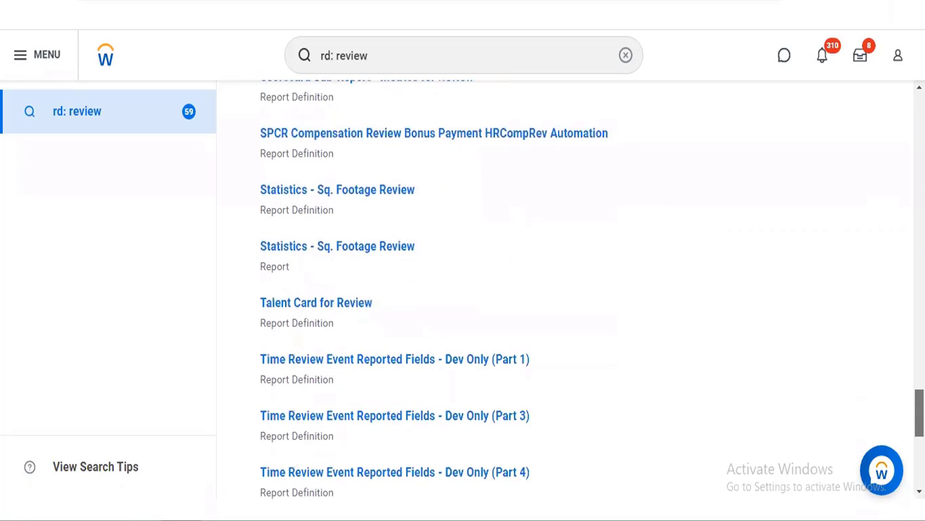
pyautogui.scroll(-4, 578, 289)
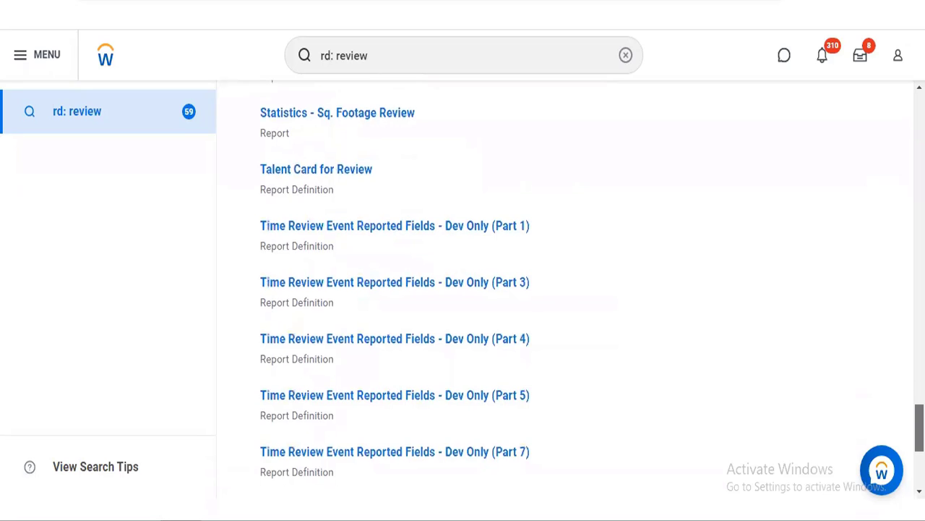
pyautogui.scroll(-1, 578, 289)
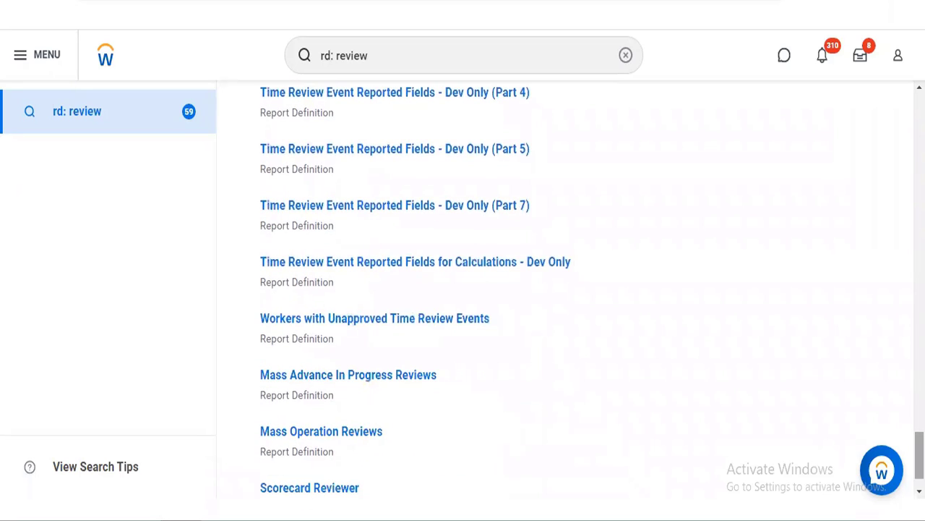
pyautogui.scroll(-1, 578, 289)
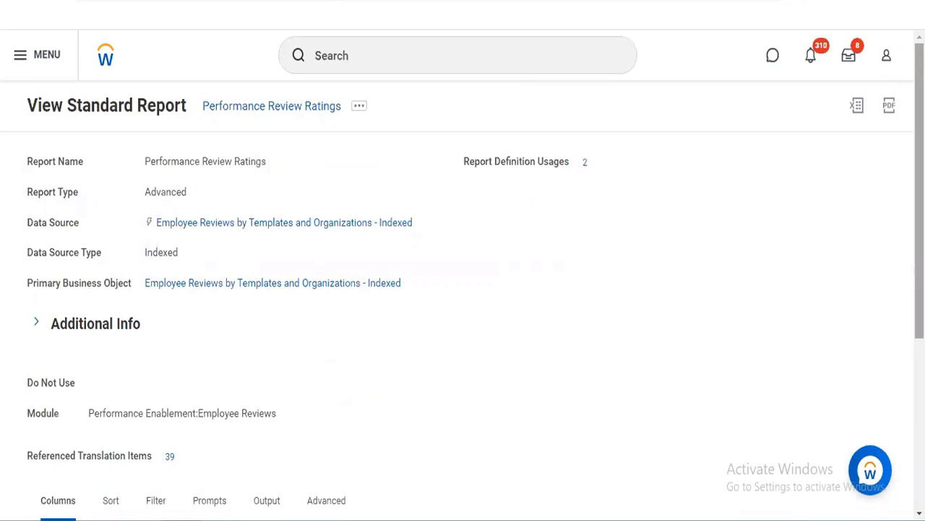
# - Examine the data source and column fields in the Performance Review Ratings report definition
pyautogui.scroll(-2, 463, 289)
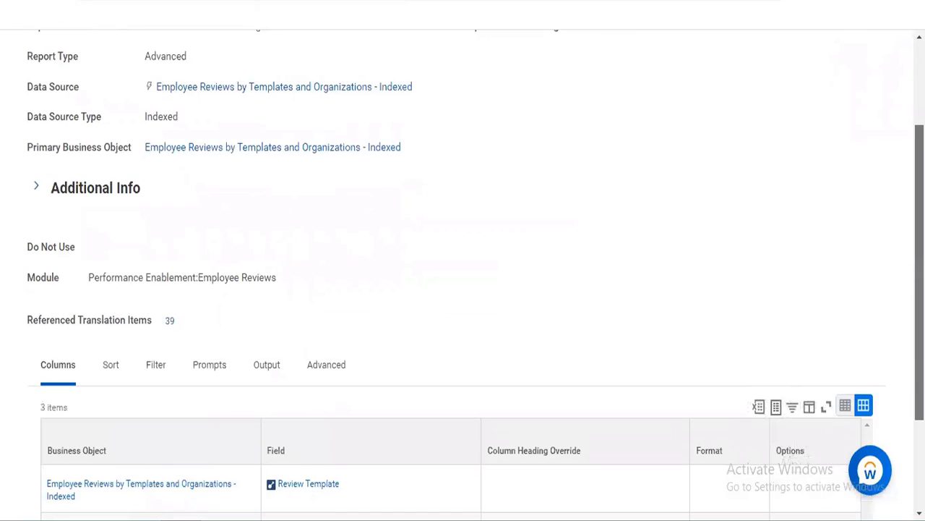
pyautogui.scroll(-1, 463, 289)
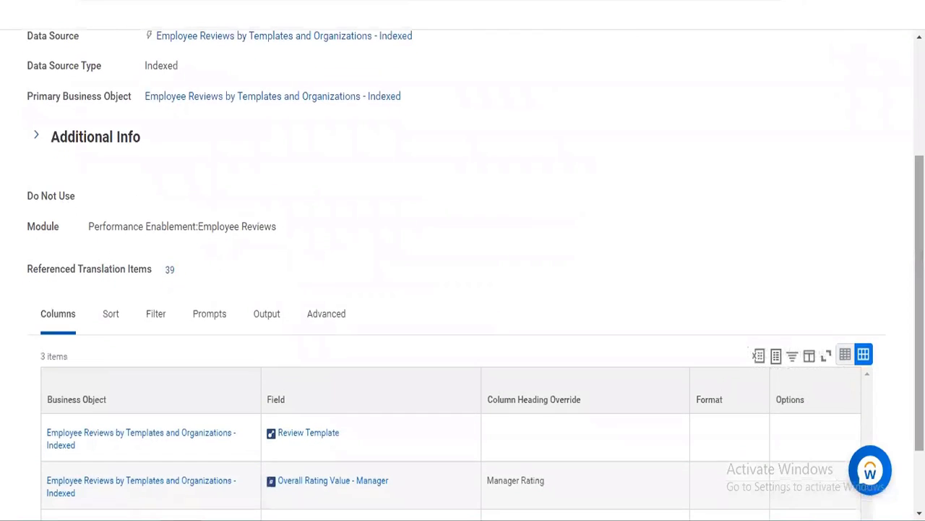
pyautogui.scroll(-2, 462, 289)
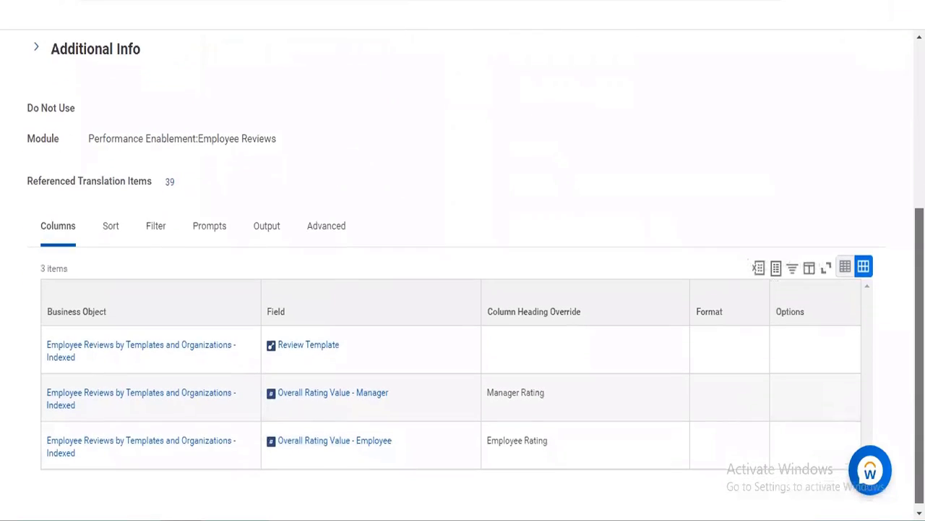
pyautogui.scroll(4, 432, 234)
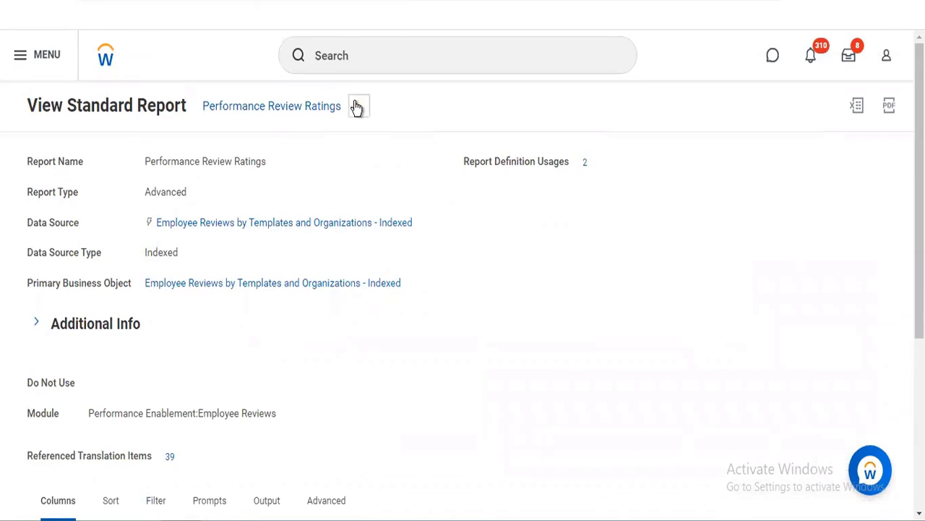
# - Run the Performance Review Ratings standard report to bring up its prompts
pyautogui.click(357, 106)
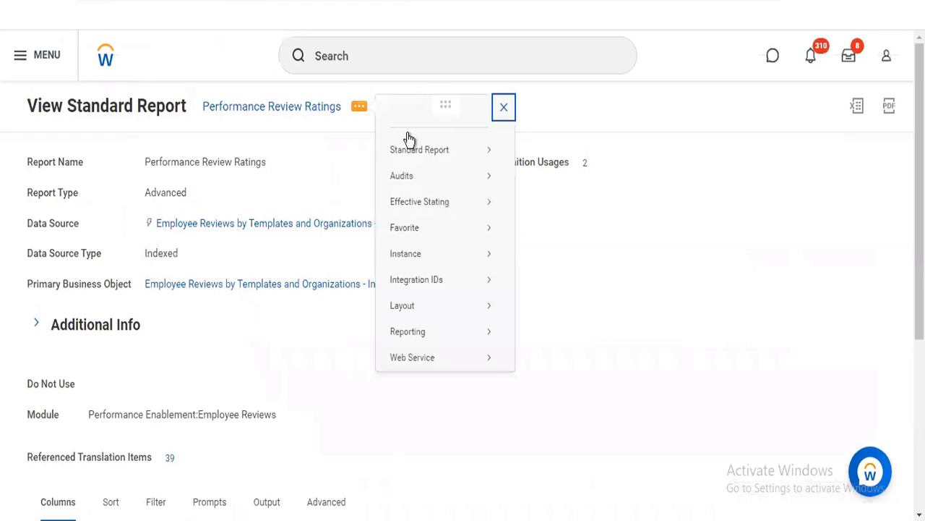
pyautogui.moveTo(421, 149)
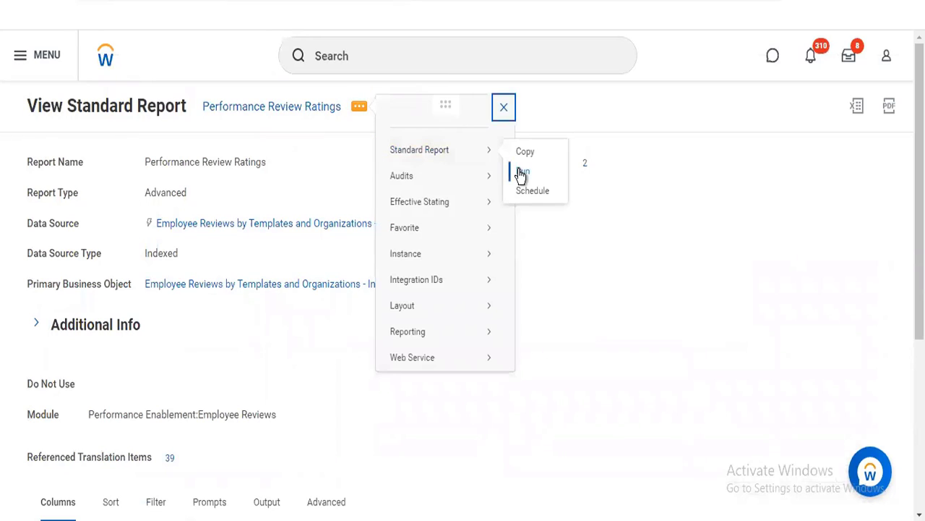
pyautogui.click(522, 174)
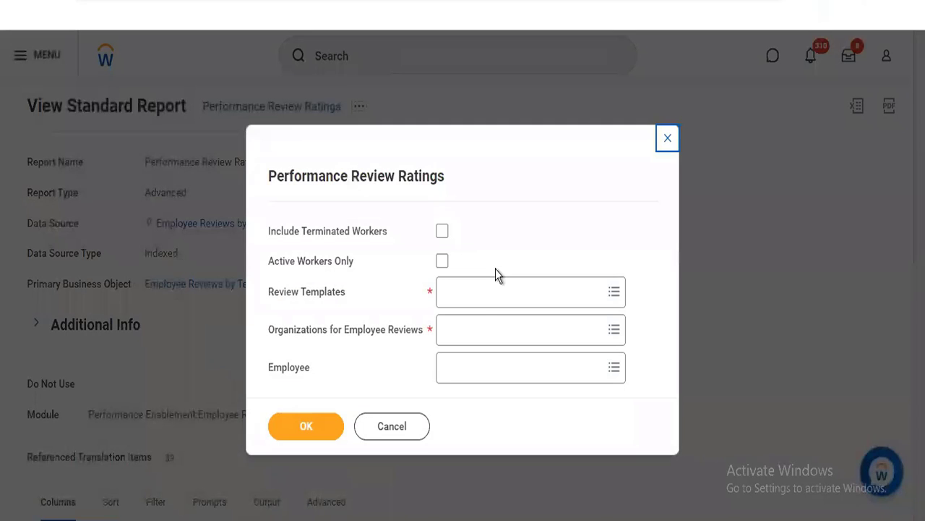
# - Choose 2015 Performance Appraisal from all review templates as the report's review template
pyautogui.click(473, 299)
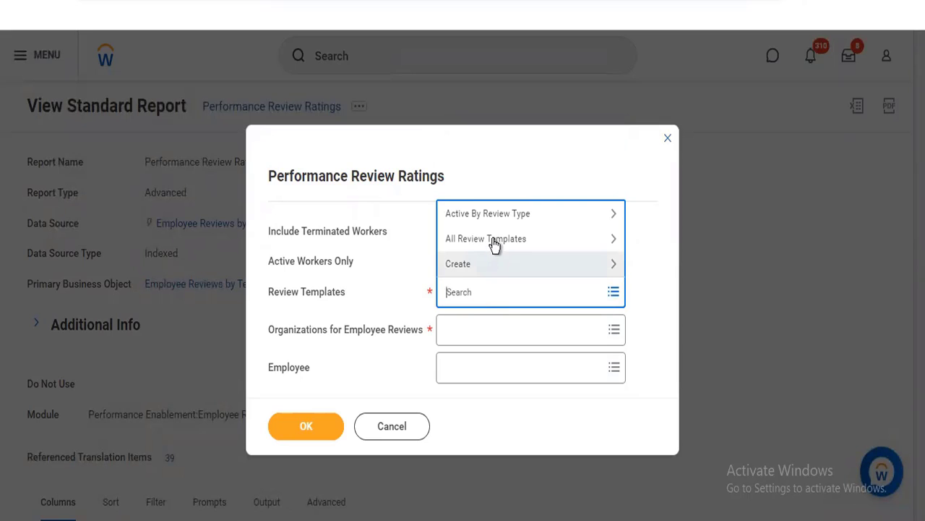
pyautogui.click(493, 238)
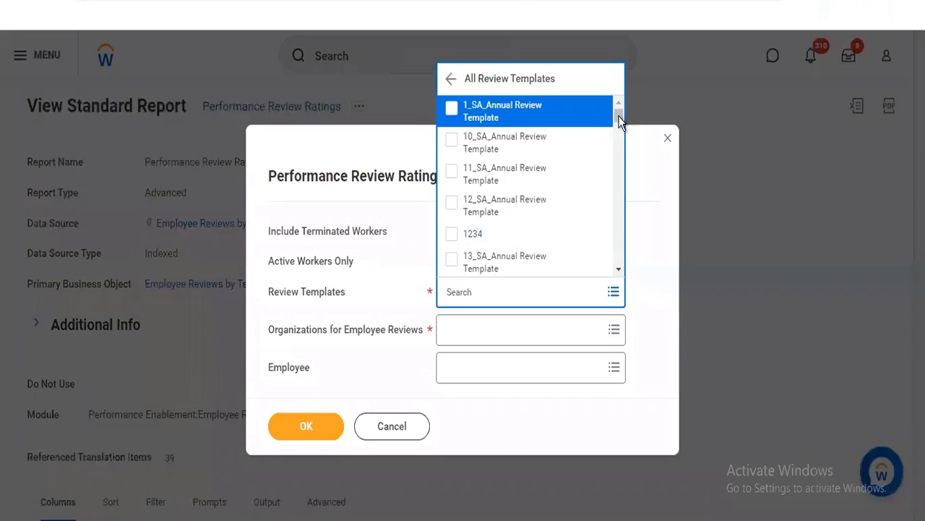
pyautogui.moveTo(619, 121); pyautogui.dragTo(619, 128)
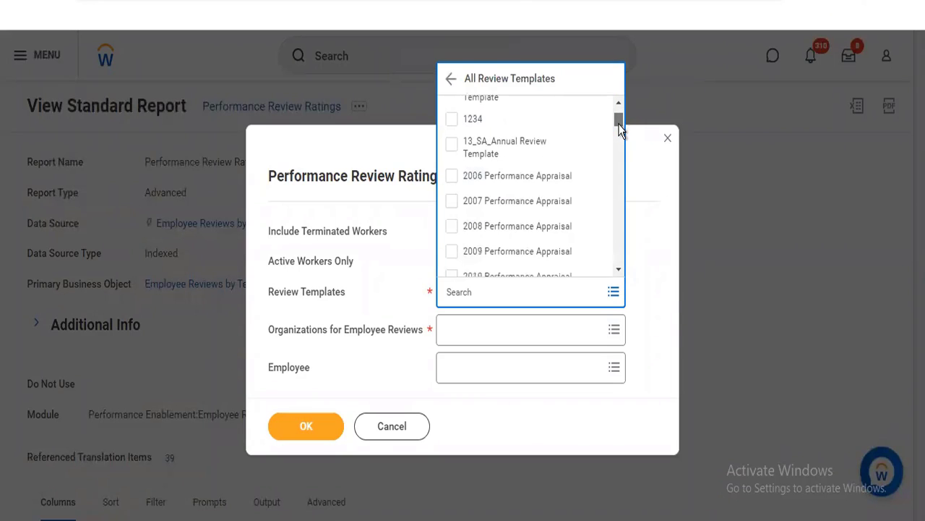
pyautogui.click(620, 266)
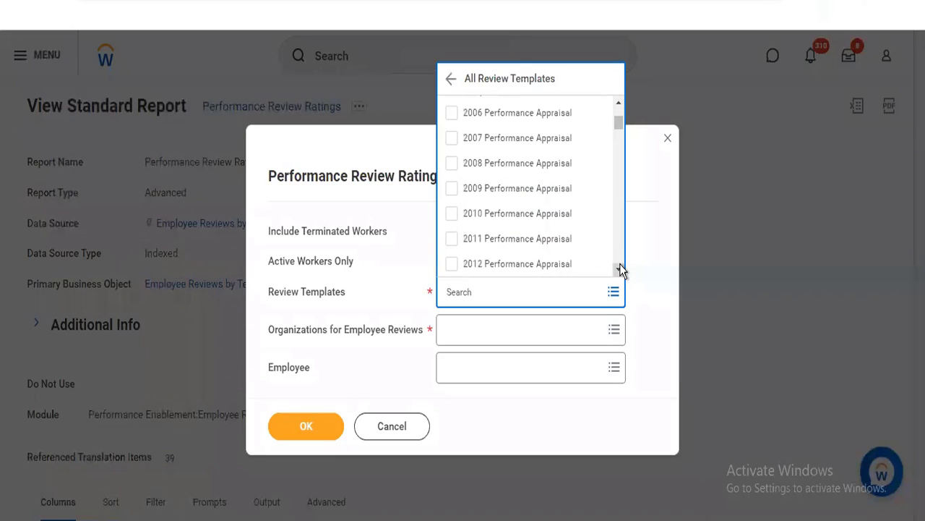
pyautogui.click(619, 266)
pyautogui.click(620, 266)
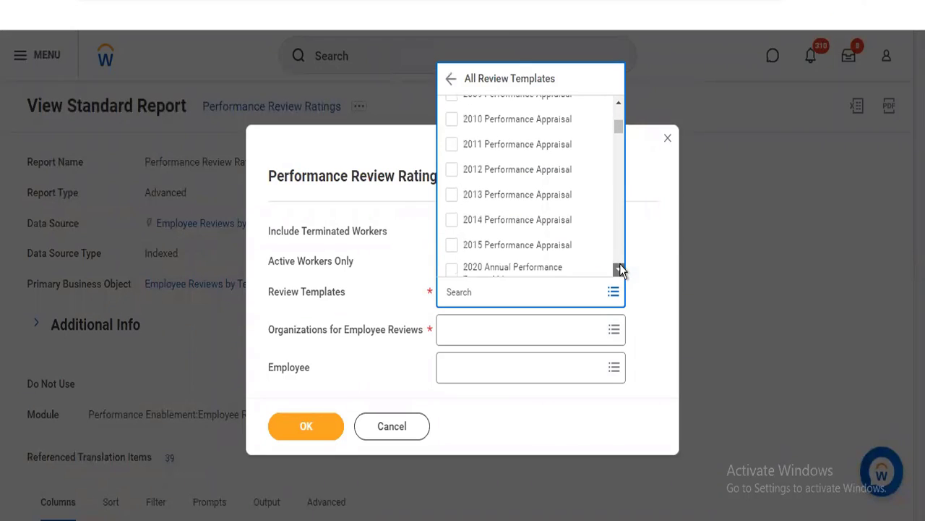
pyautogui.click(619, 266)
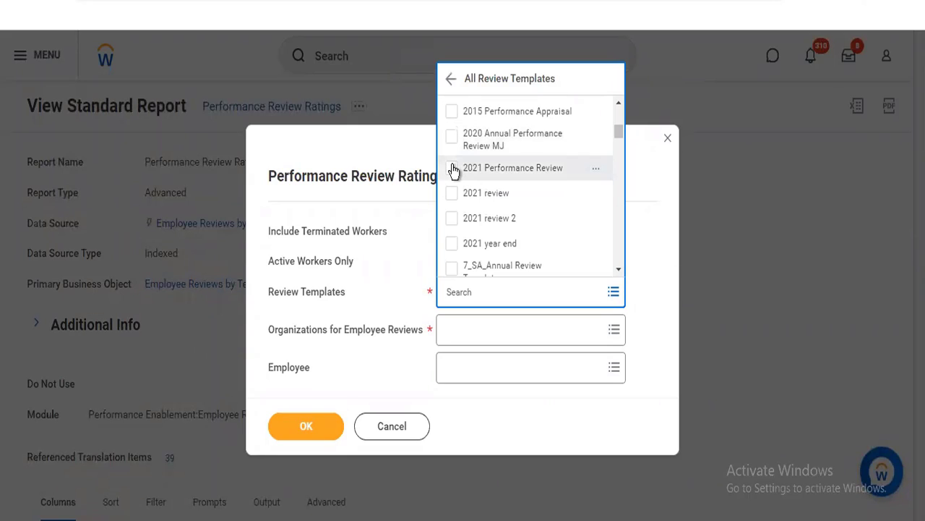
pyautogui.click(454, 113)
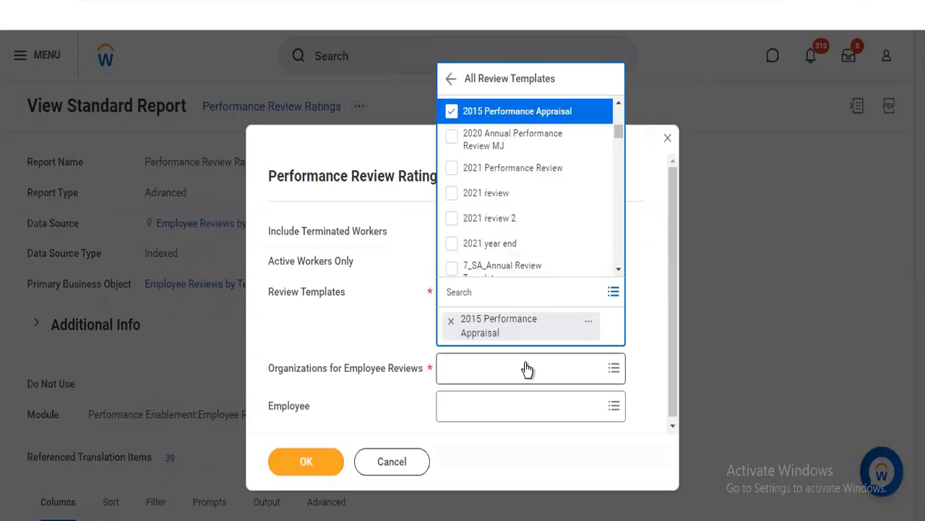
# - Search the organizations for employee reviews by the manager's name
pyautogui.click(527, 369)
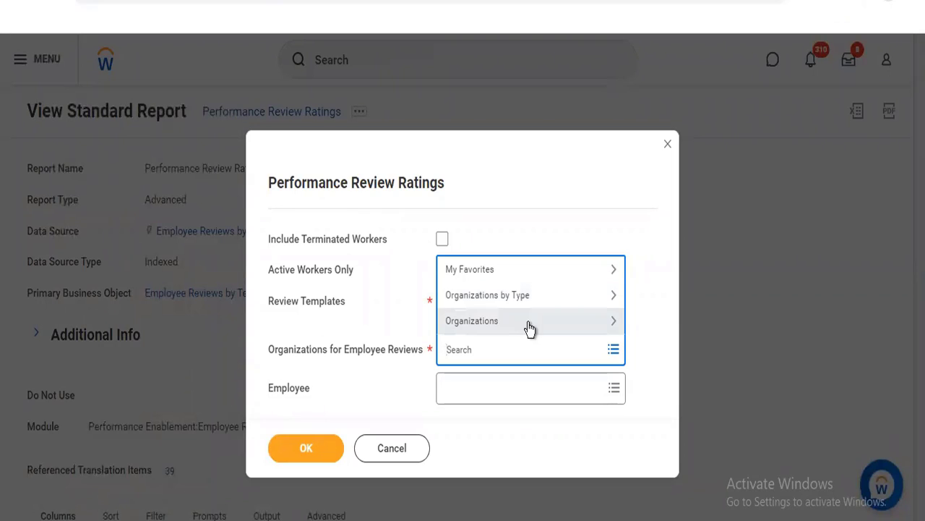
pyautogui.click(529, 297)
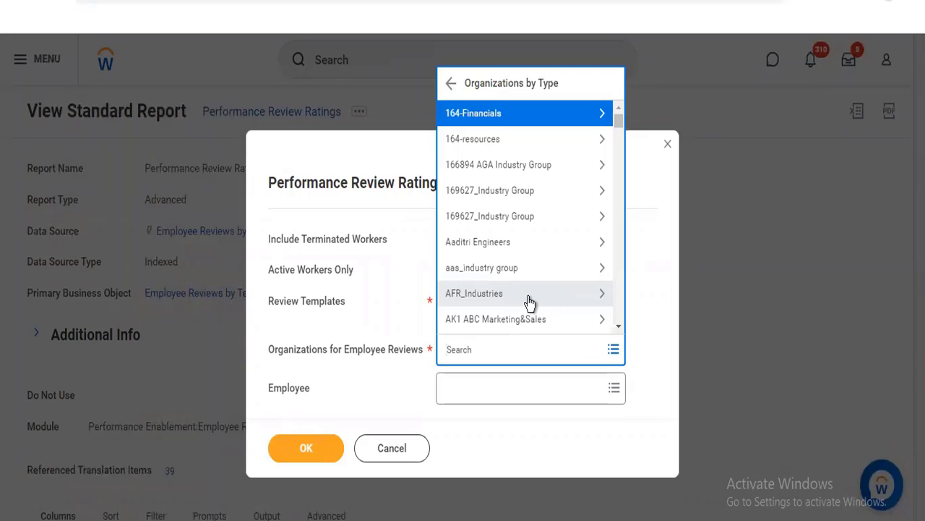
pyautogui.click(477, 352)
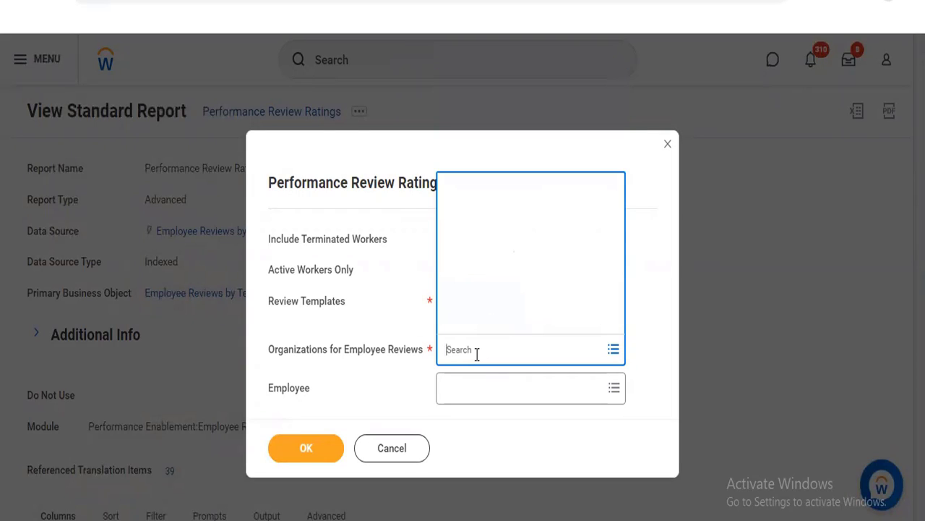
pyautogui.write('Id')
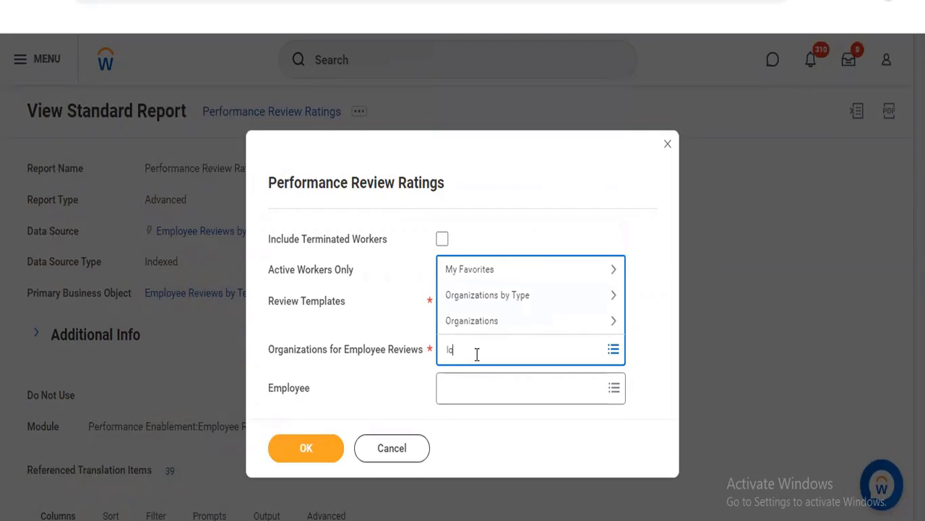
pyautogui.write('gan mcneil')
pyautogui.press('Return')
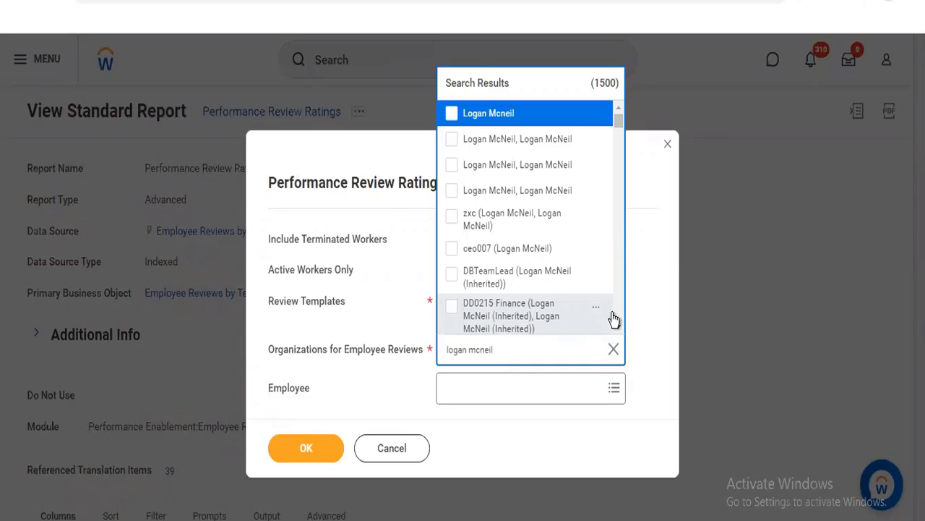
# - Add "global modern services" to the organization search, and run the report for 3000 Global Modern Services
pyautogui.click(447, 350)
pyautogui.write('glob')
pyautogui.write('al mo')
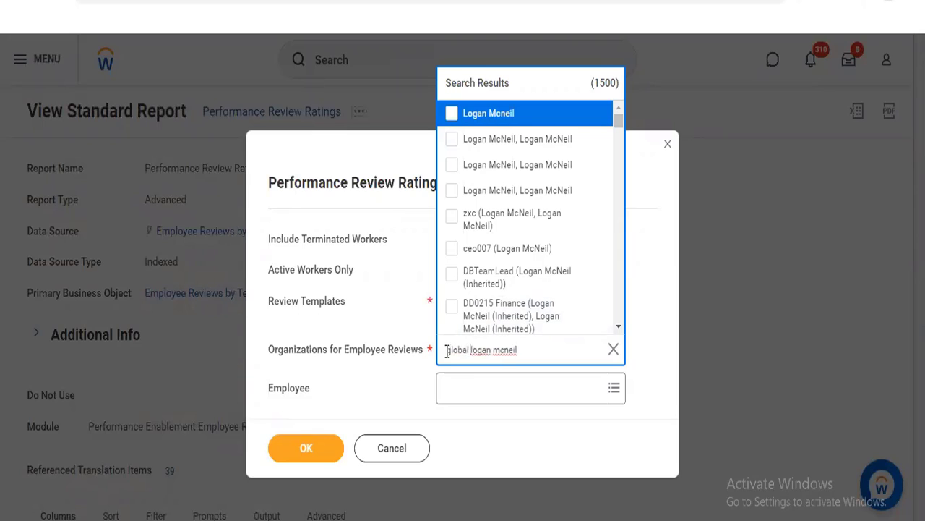
pyautogui.write('dern')
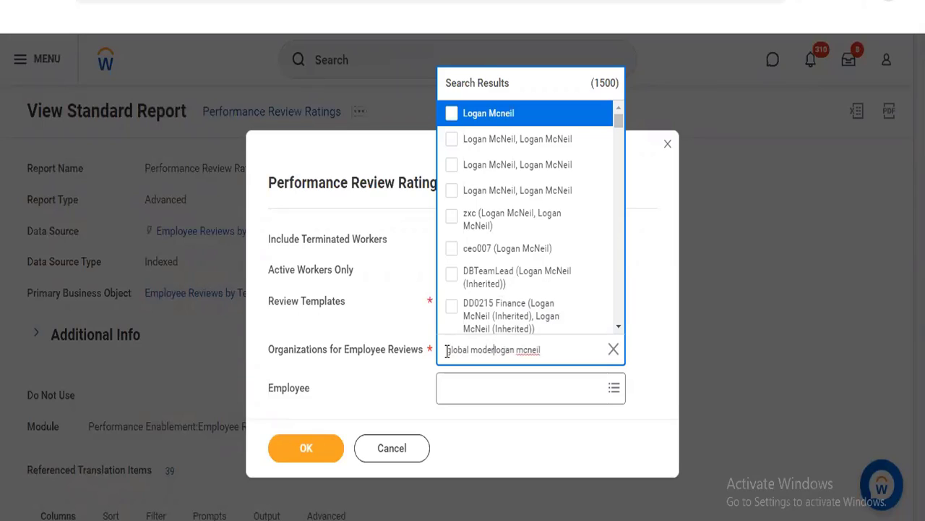
pyautogui.write(' service')
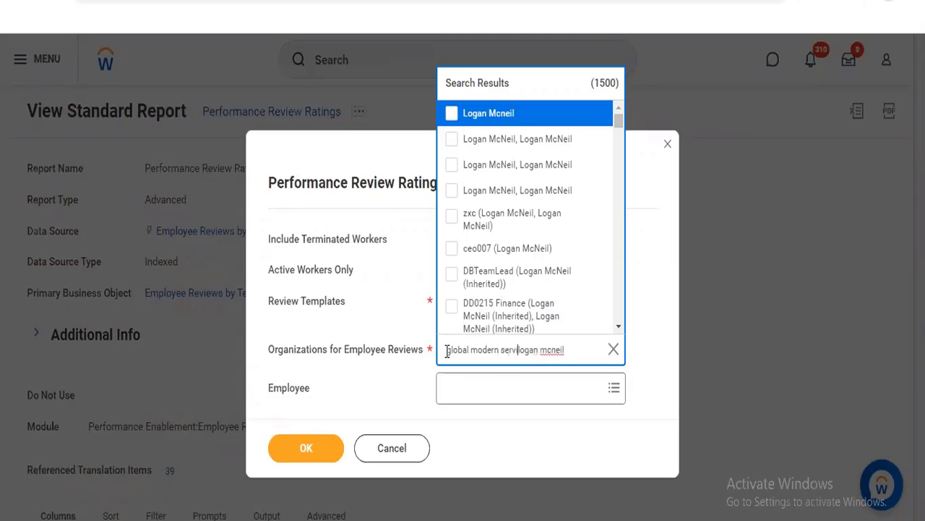
pyautogui.write('s')
pyautogui.press('Return')
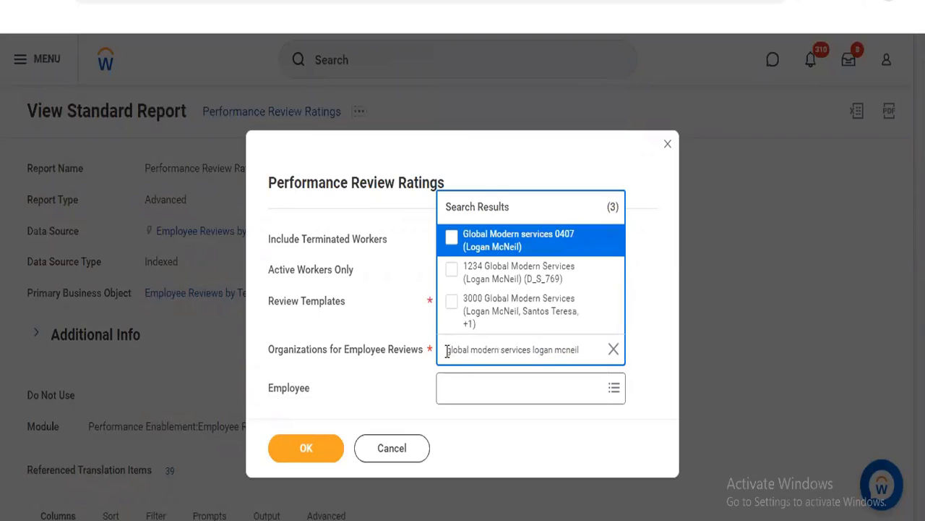
pyautogui.click(451, 304)
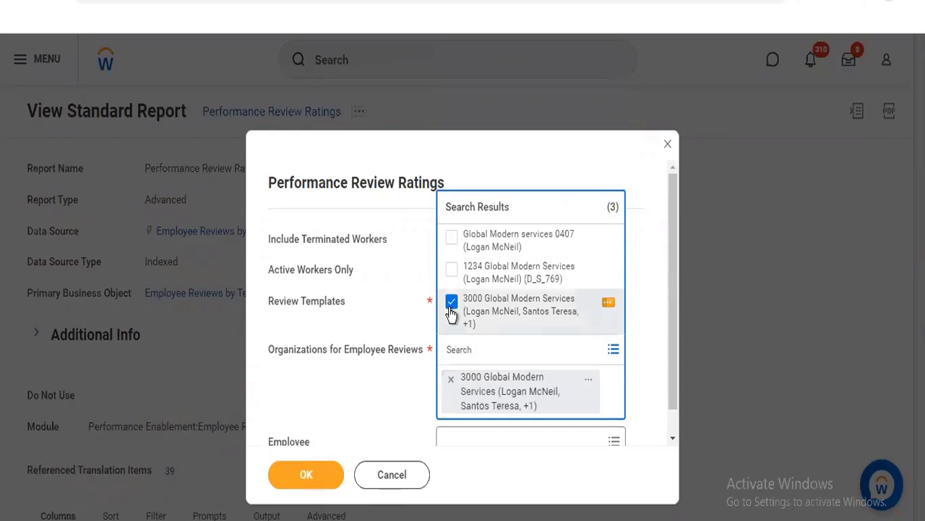
pyautogui.click(354, 331)
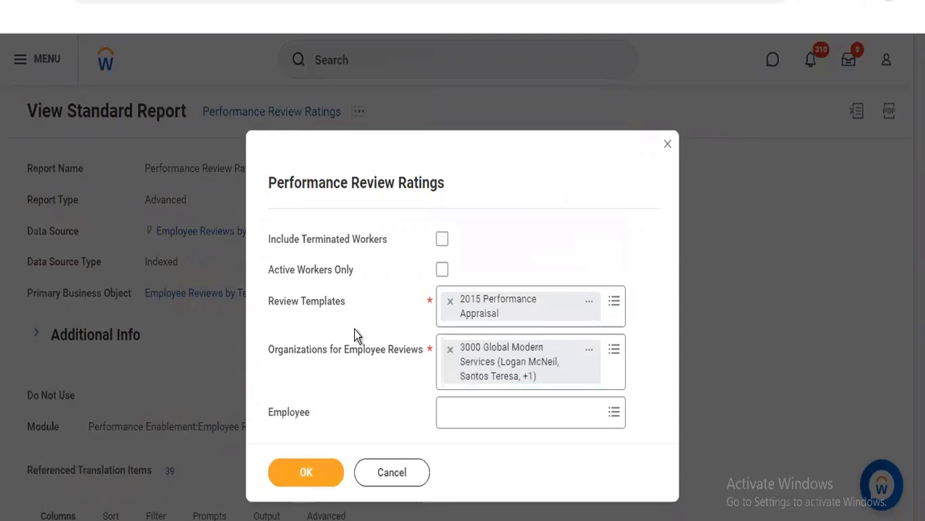
pyautogui.click(283, 471)
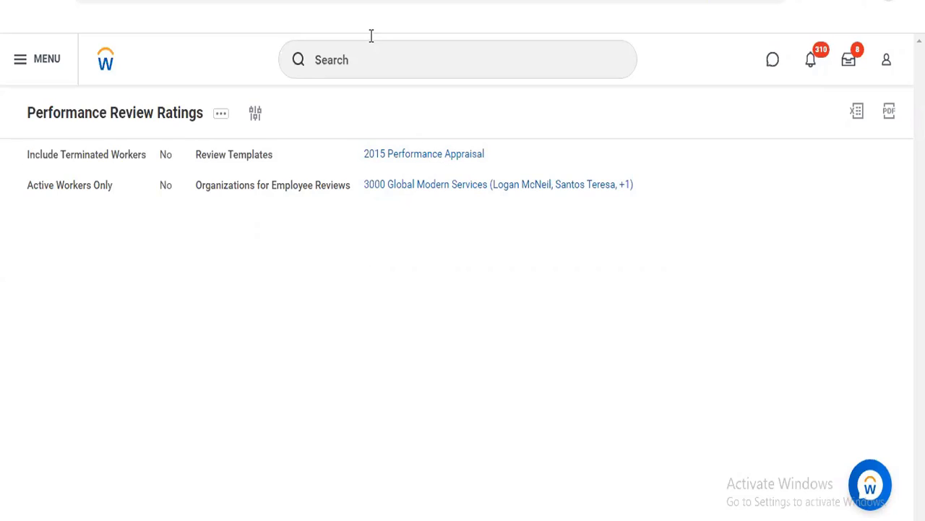
# - Switch to the My Team's Review Ratings report definition, examine its column fields and open its related actions
pyautogui.click(362, 1)
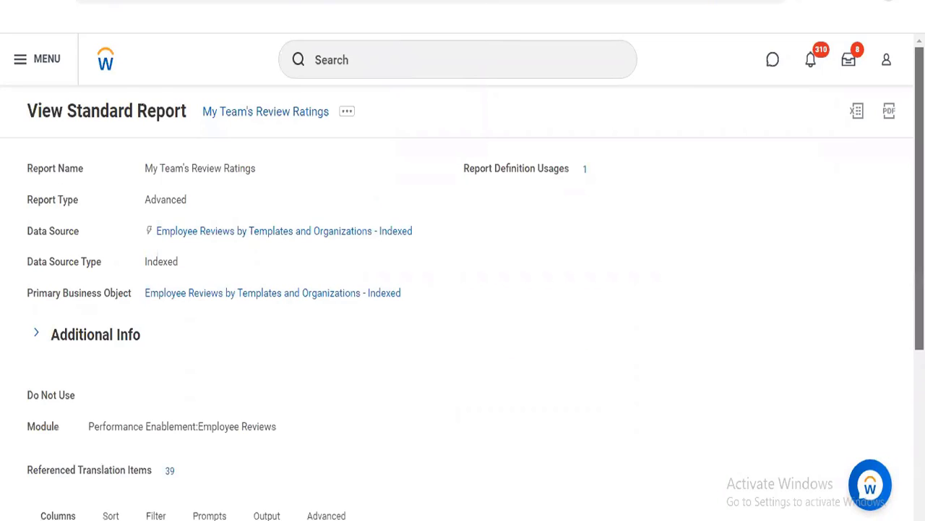
pyautogui.scroll(-3, 462, 275)
pyautogui.scroll(-1, 463, 275)
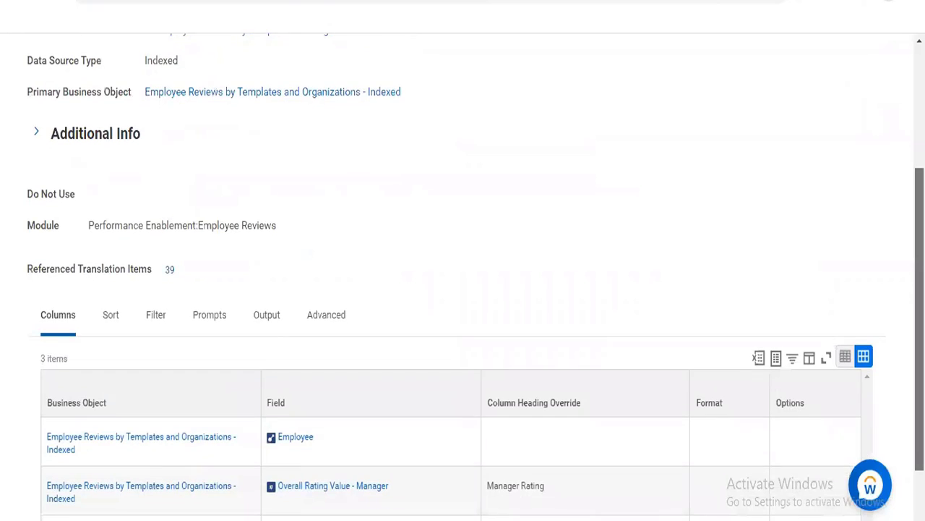
pyautogui.scroll(4, 460, 187)
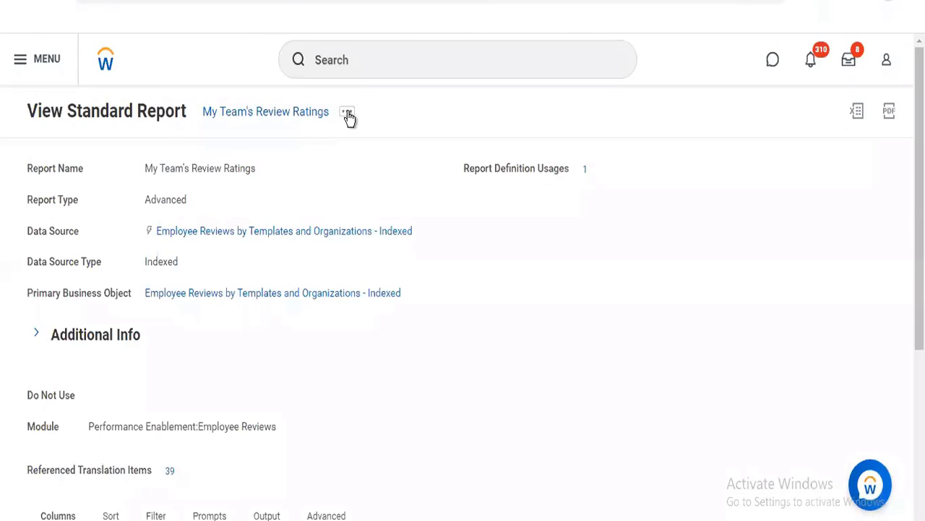
pyautogui.click(347, 113)
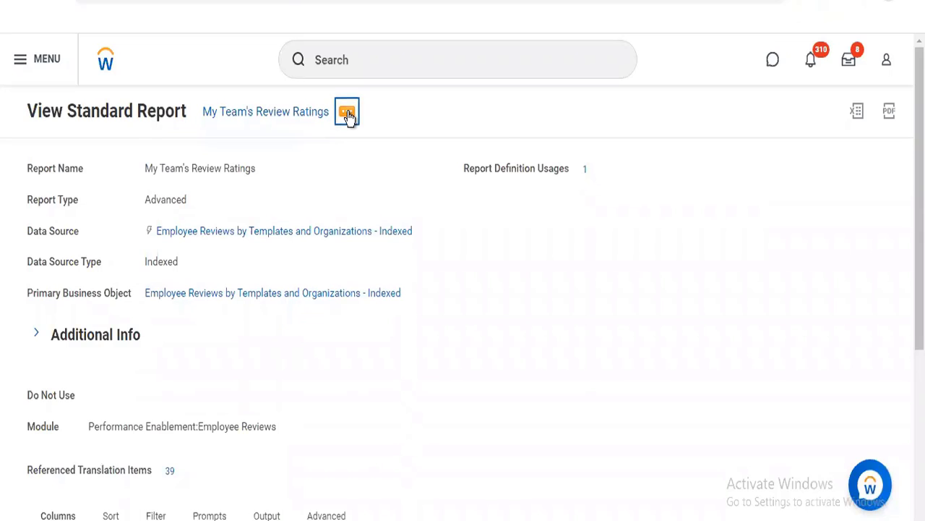
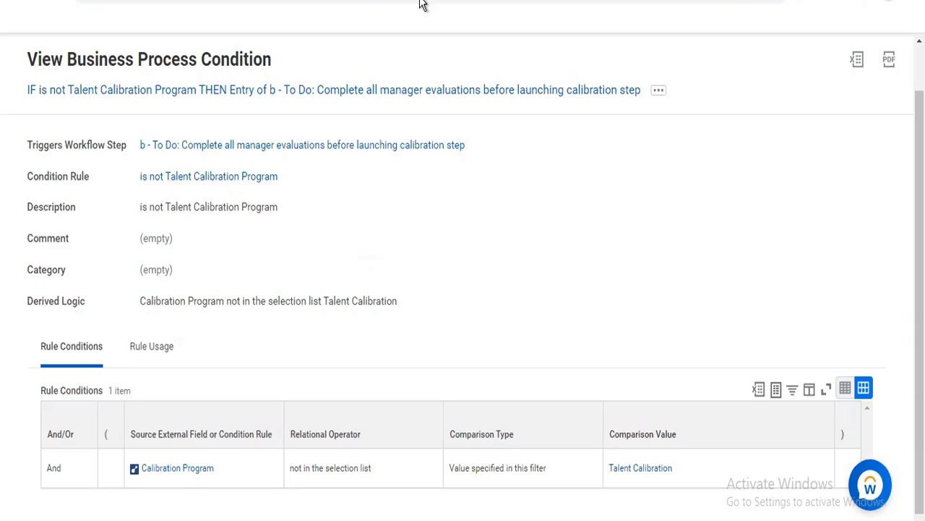
# - Leave the business process condition view and go to the home page
pyautogui.hotkey('alt', 'Left')
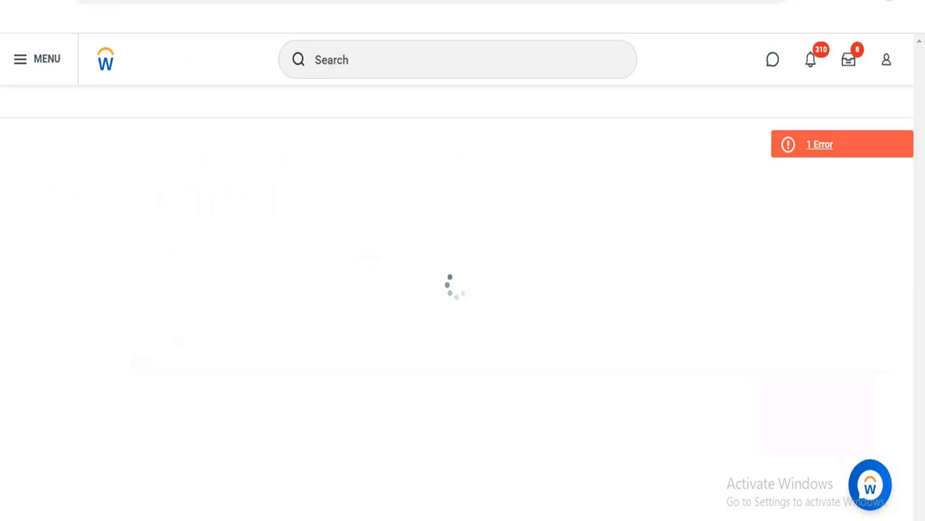
pyautogui.click(106, 70)
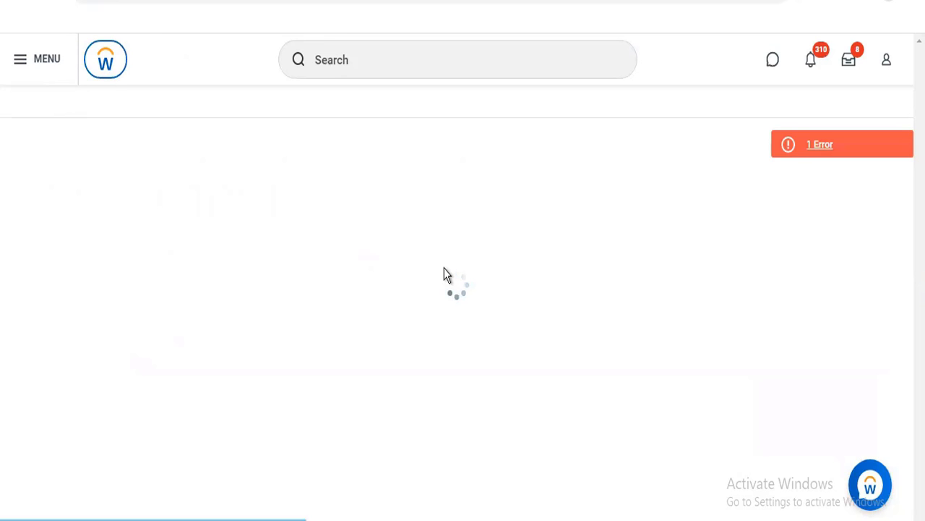